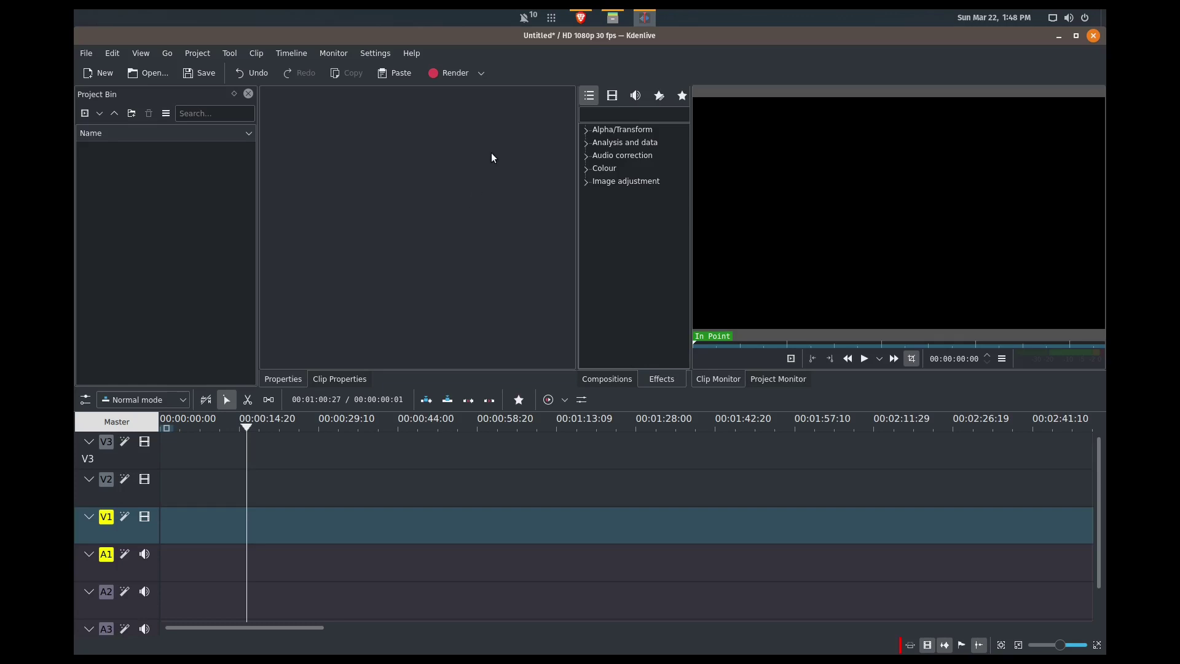
Raise the Demo 2020 folder and drag Pexels Videos 1128104.mp4 into Kdenlive's Project Bin
click(611, 21)
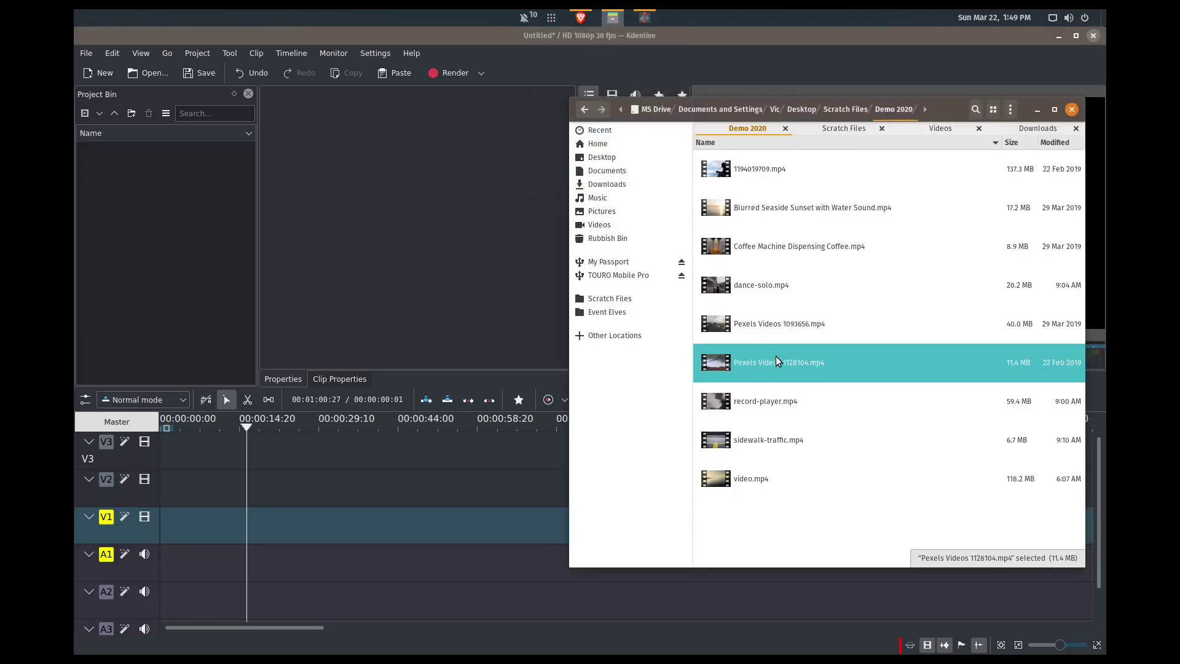
drag(774, 355, 178, 189)
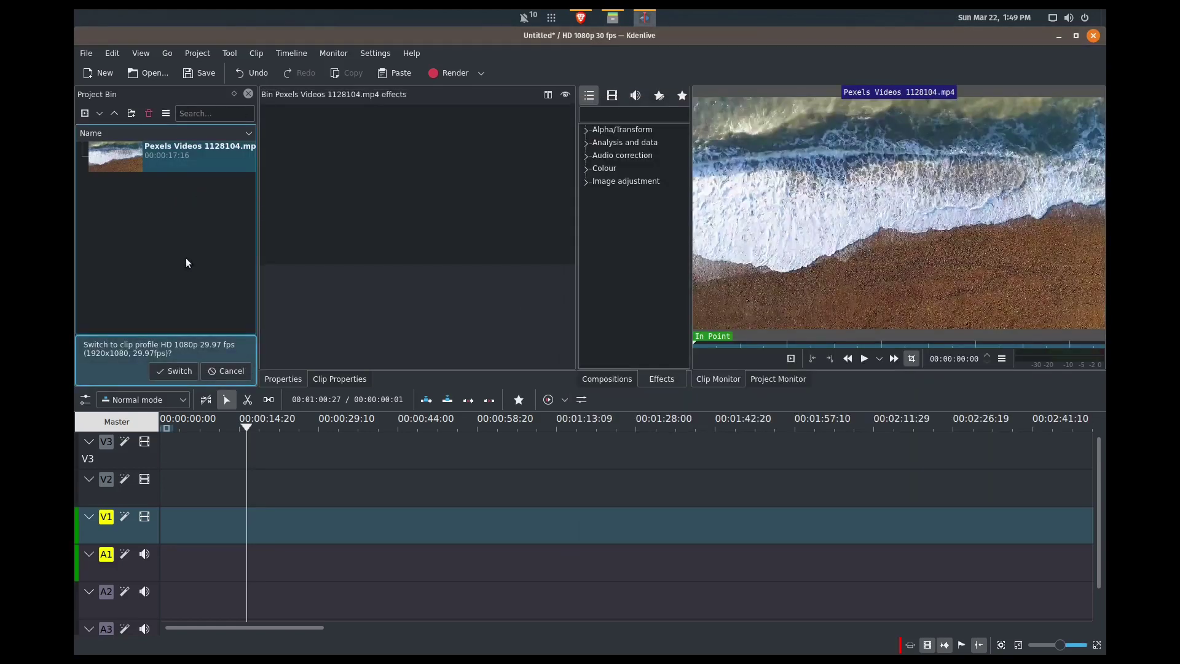
Decline the profile switch to keep the 30 fps project, then preview the beach clip
click(225, 373)
click(728, 249)
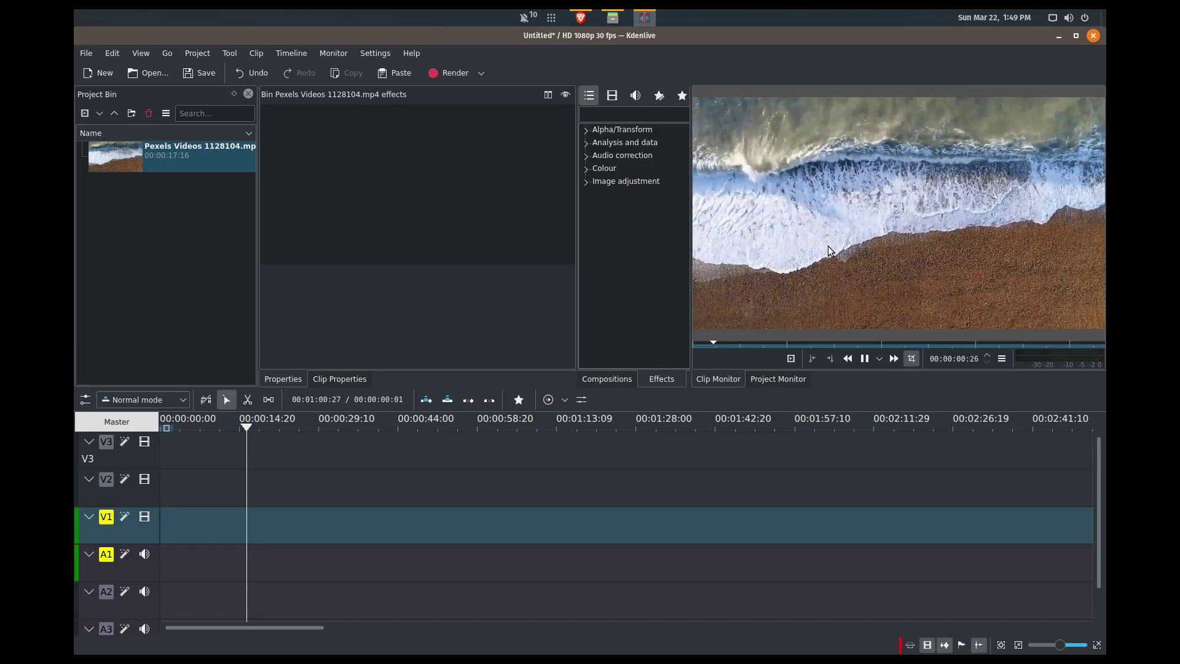
click(893, 206)
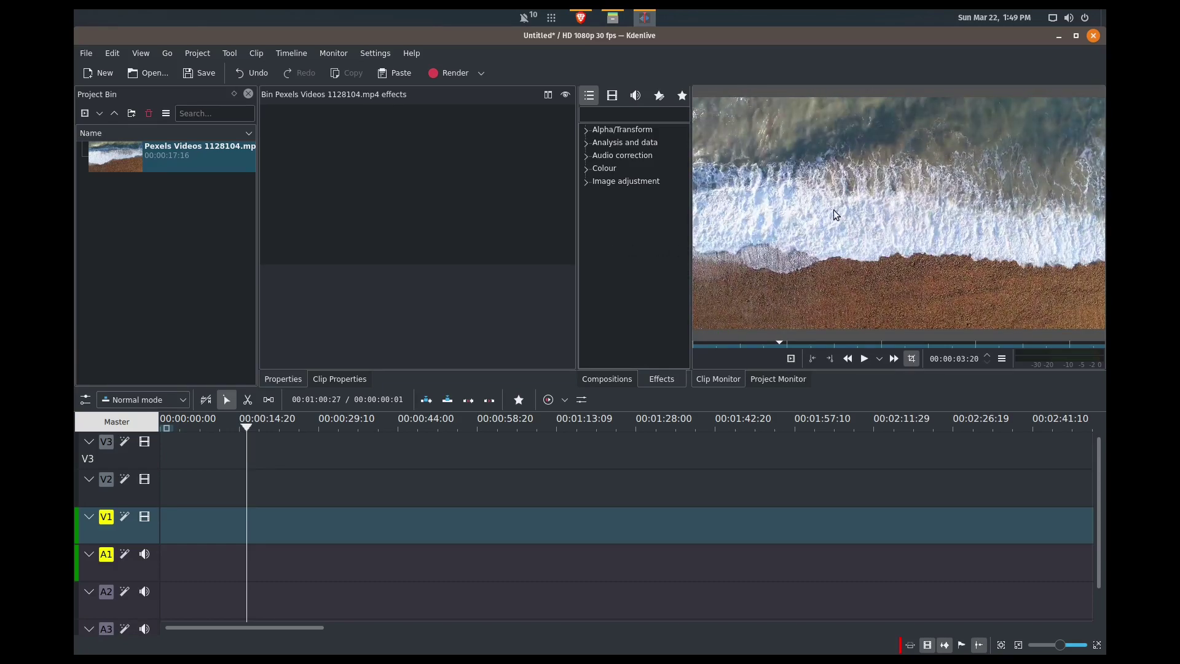
click(624, 143)
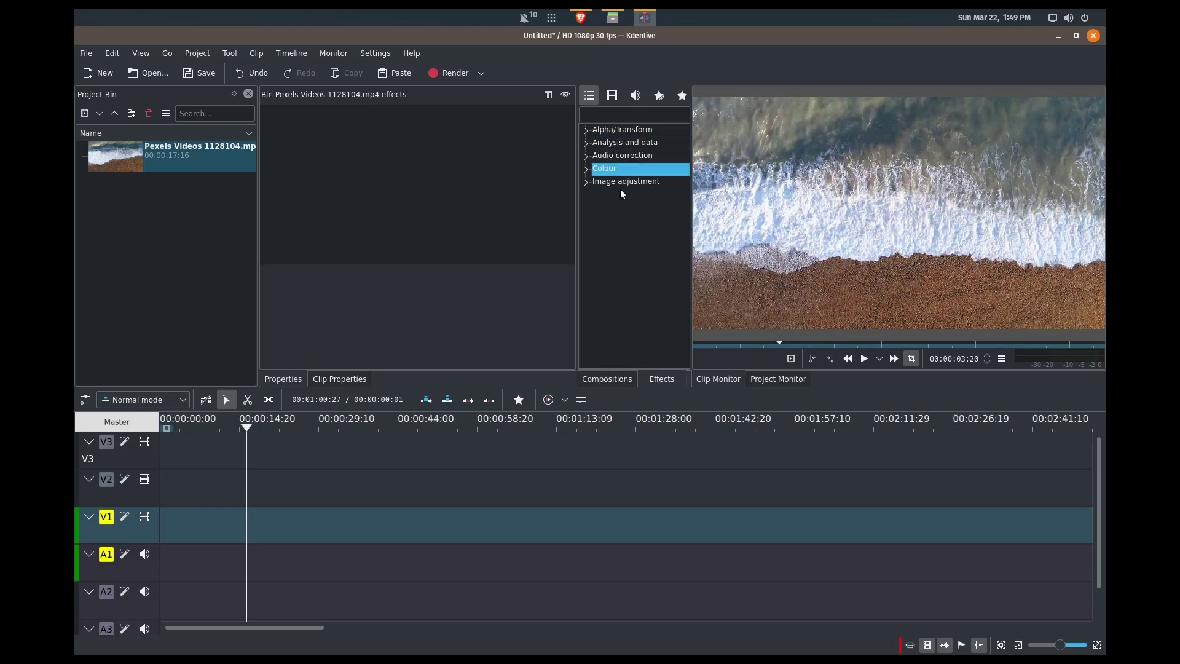
Expand the Alpha/Transform, Analysis and data, Audio correction and Colour effect categories
click(584, 130)
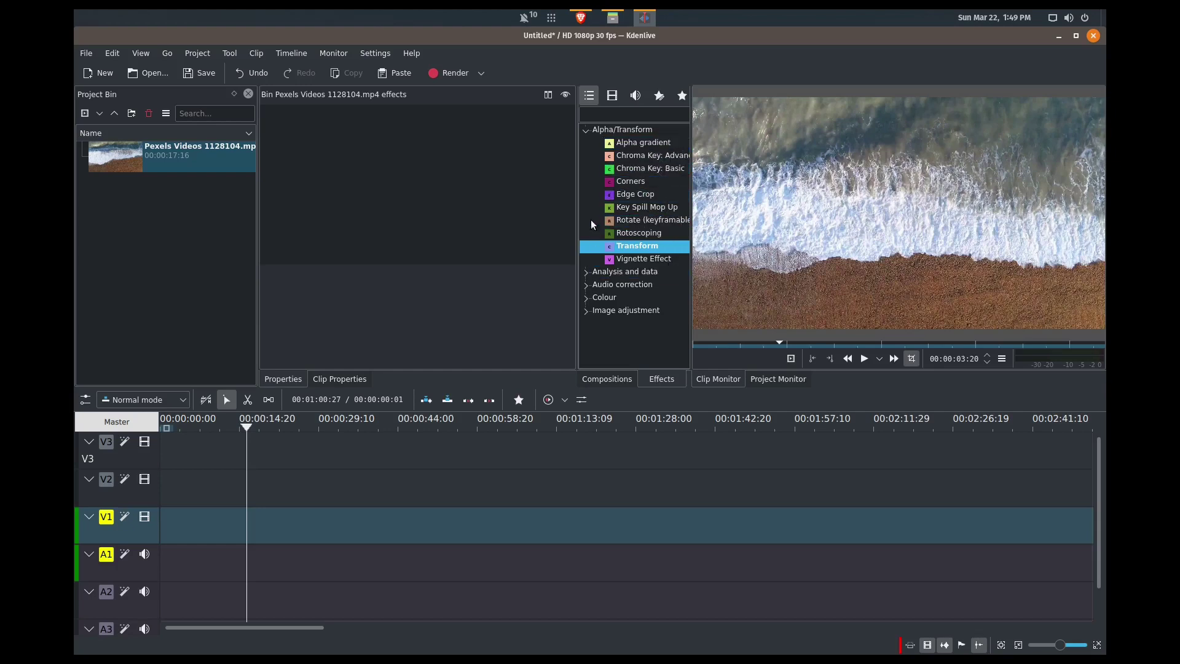
click(586, 270)
scroll(618, 271, down, 1)
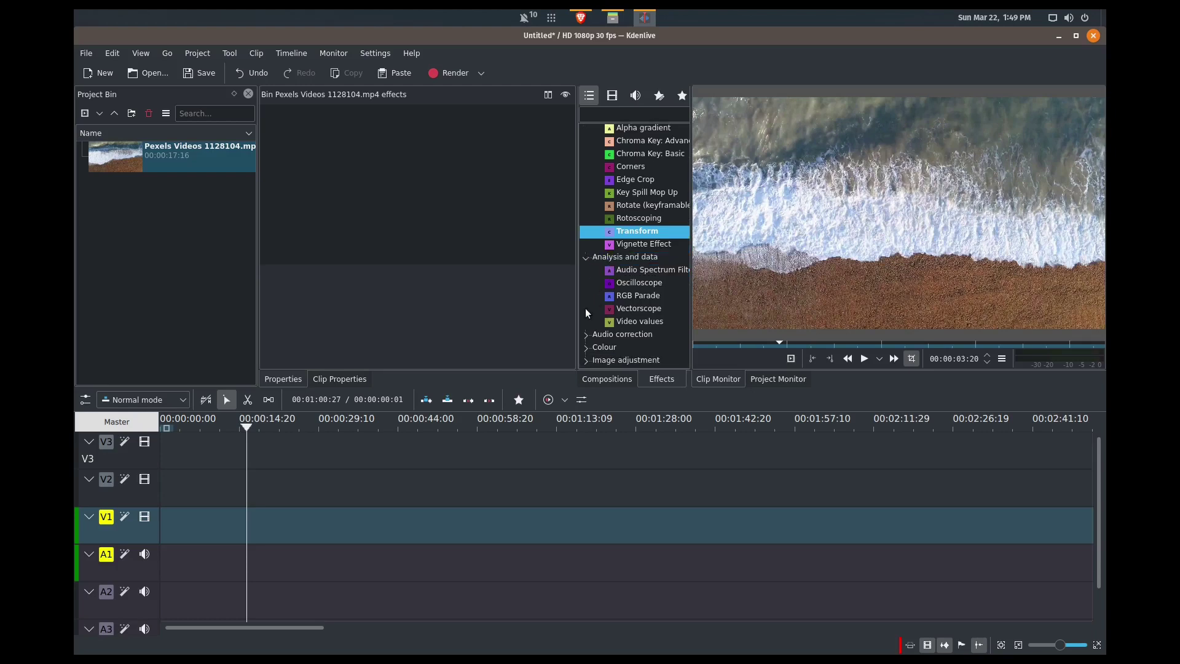
click(586, 334)
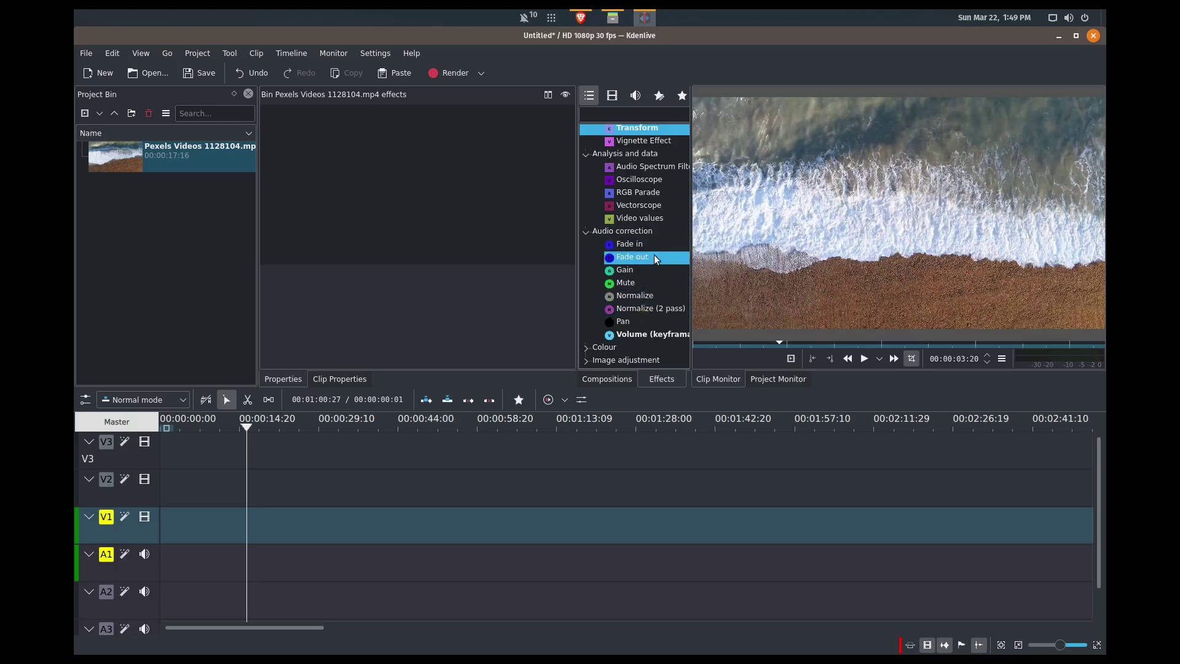
click(588, 348)
scroll(646, 305, down, 4)
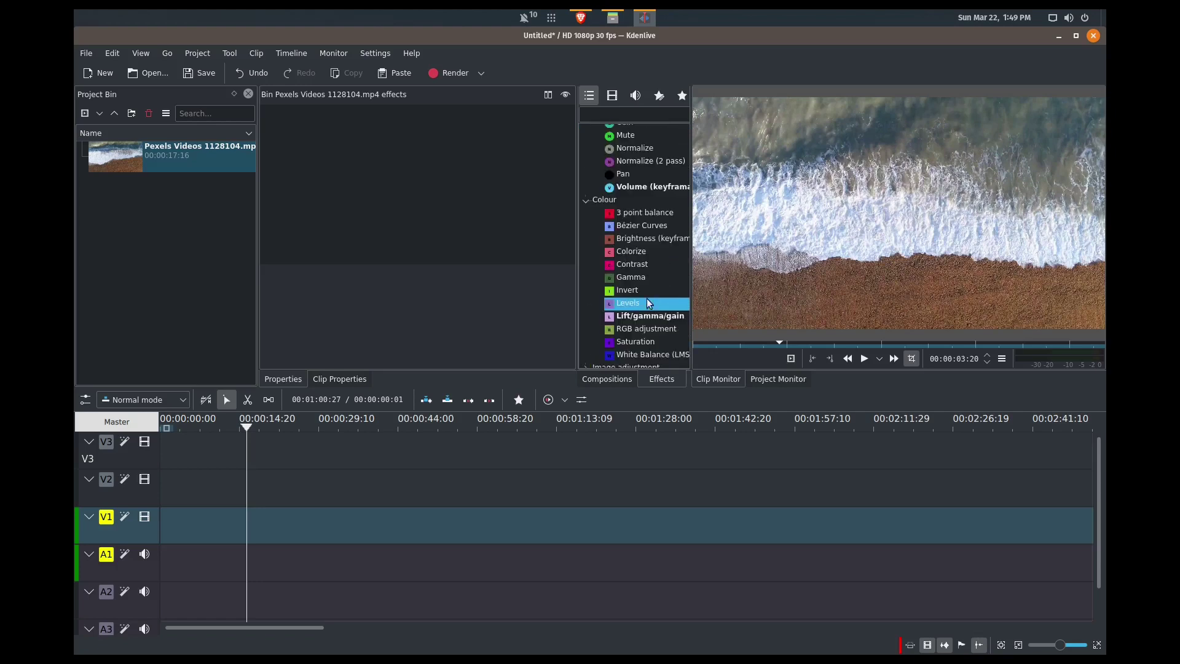
scroll(654, 296, down, 1)
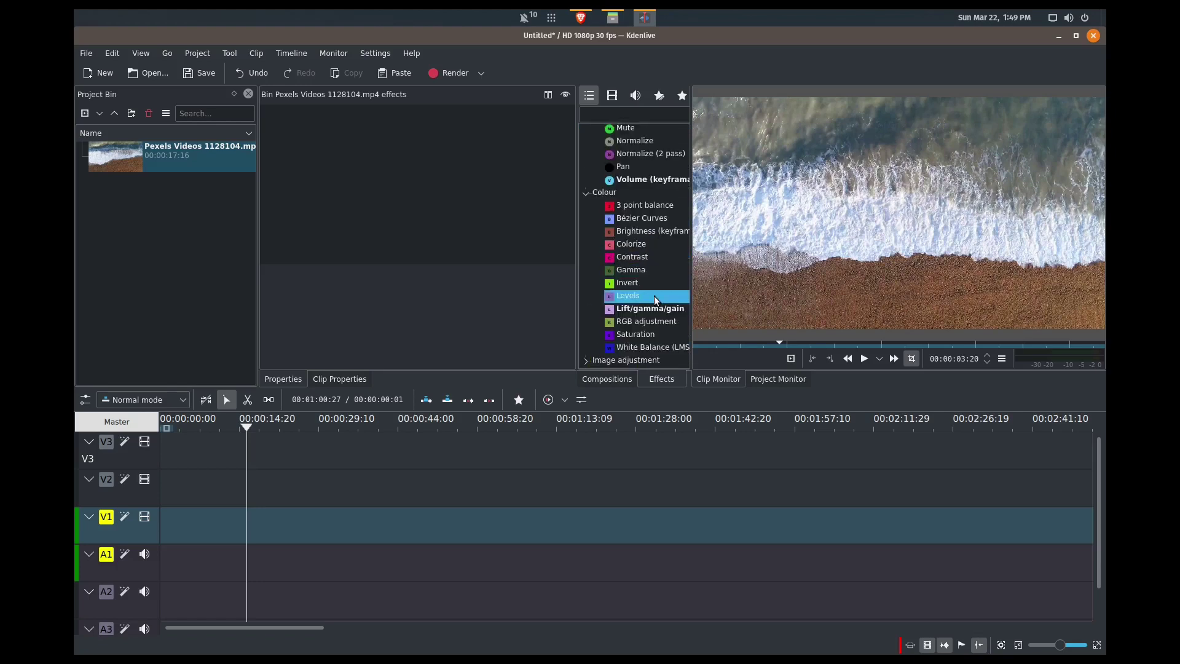
Expand Image adjustment, then collapse Colour, Audio correction and Analysis and data
click(587, 360)
scroll(632, 304, down, 3)
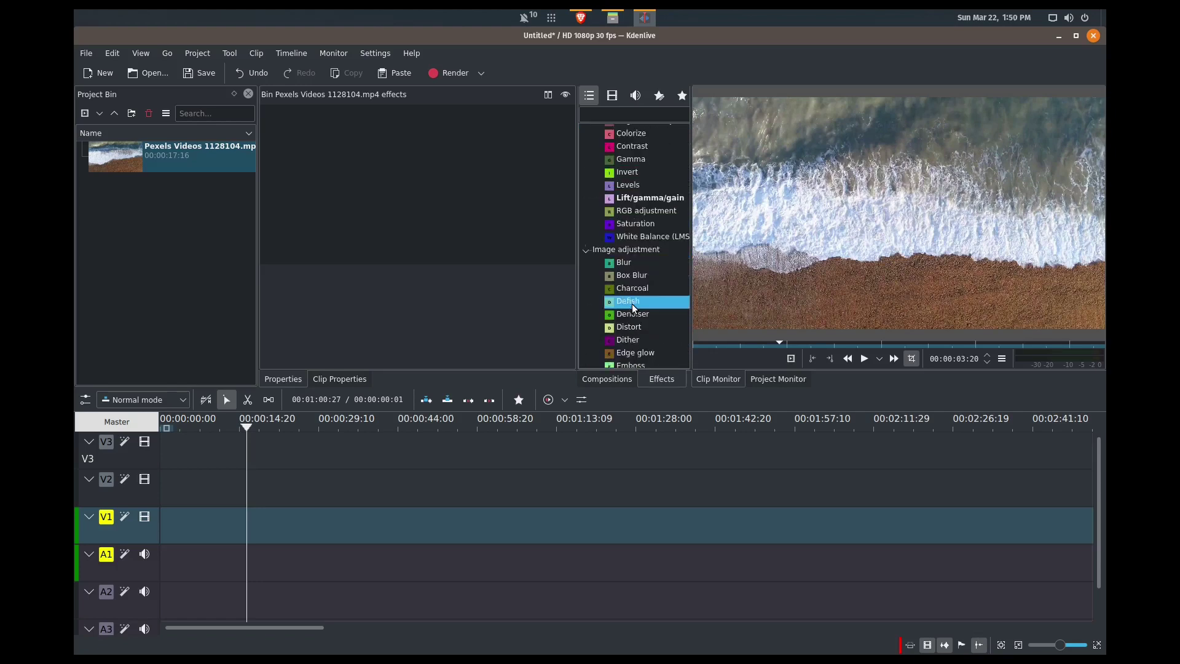
scroll(631, 303, down, 1)
scroll(652, 271, down, 3)
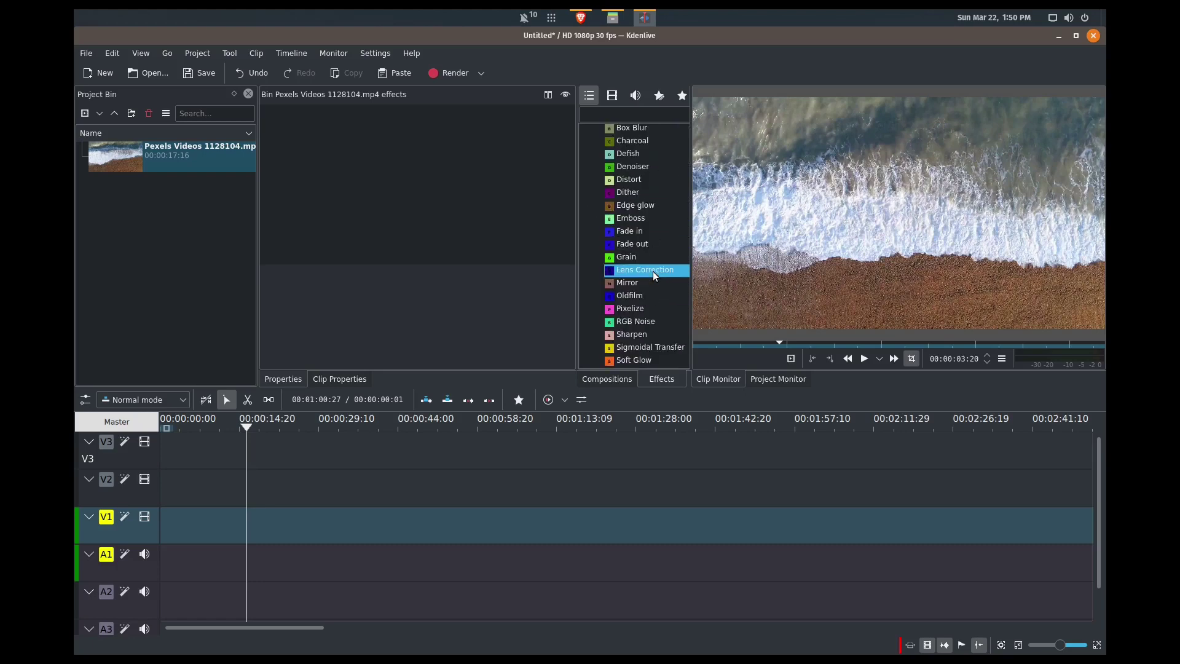
scroll(653, 271, up, 4)
scroll(585, 252, up, 4)
click(585, 230)
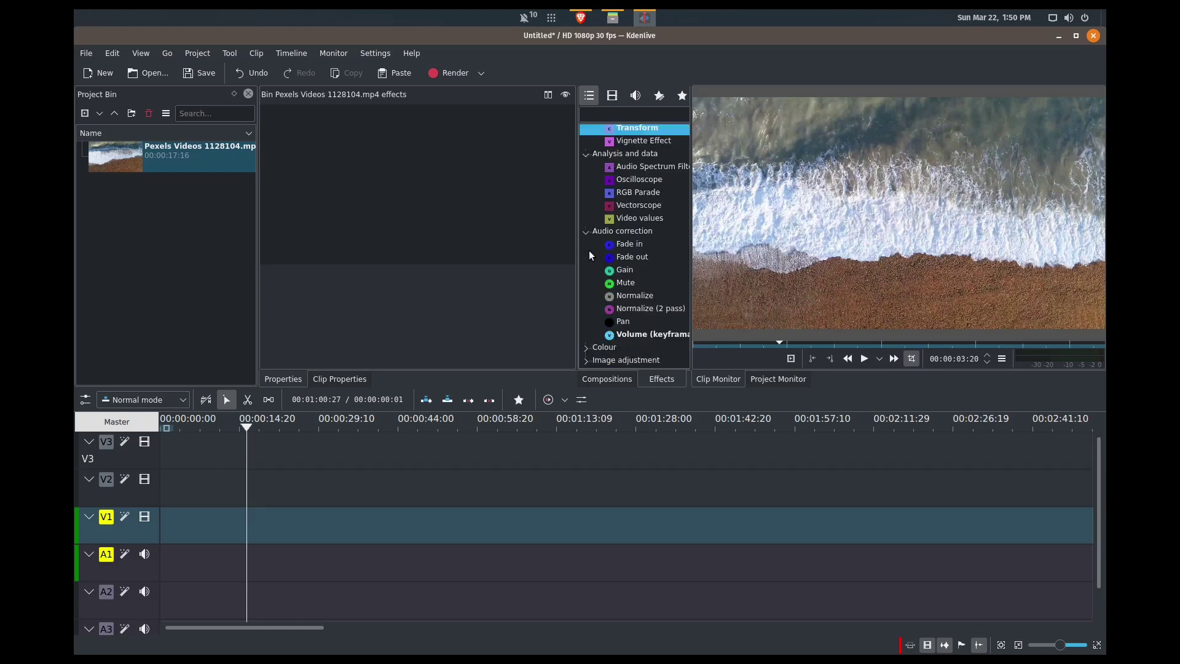
click(586, 231)
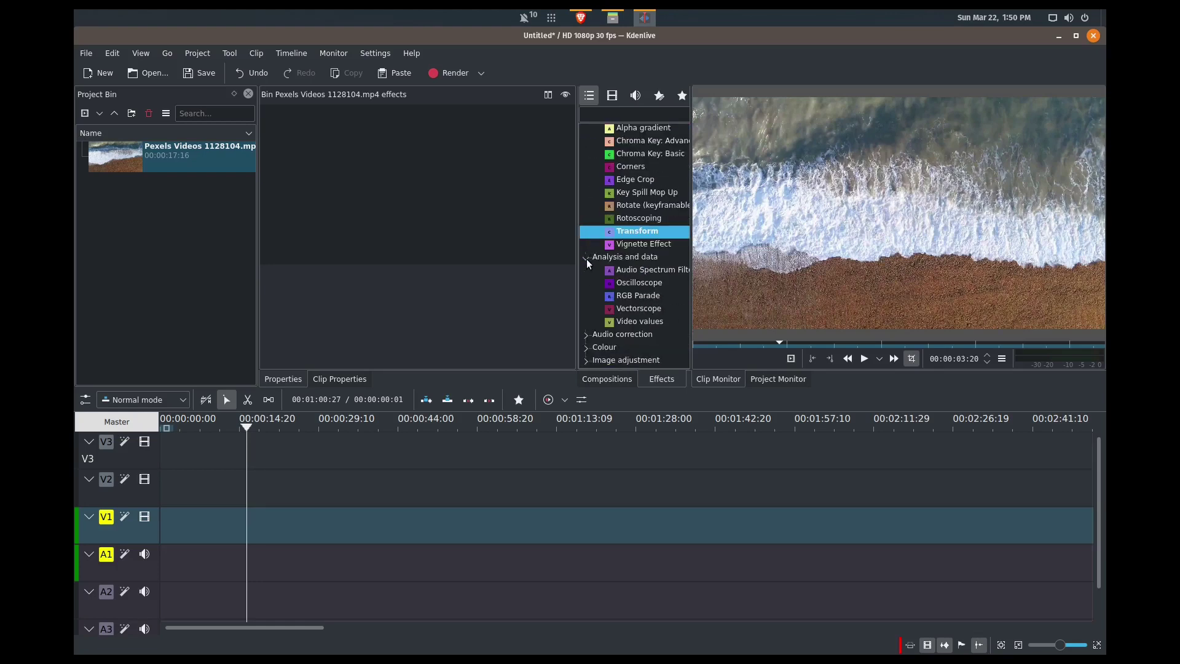
click(586, 257)
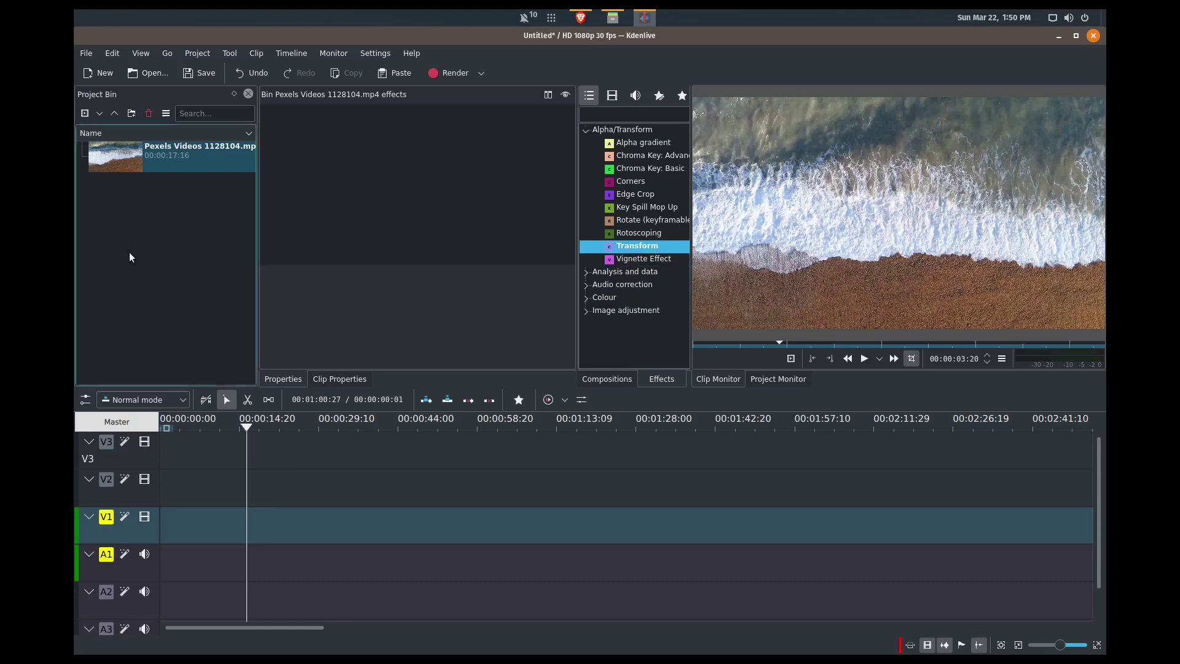
Place the beach clip on V1, ungroup it and delete its A1 audio
drag(170, 159, 165, 527)
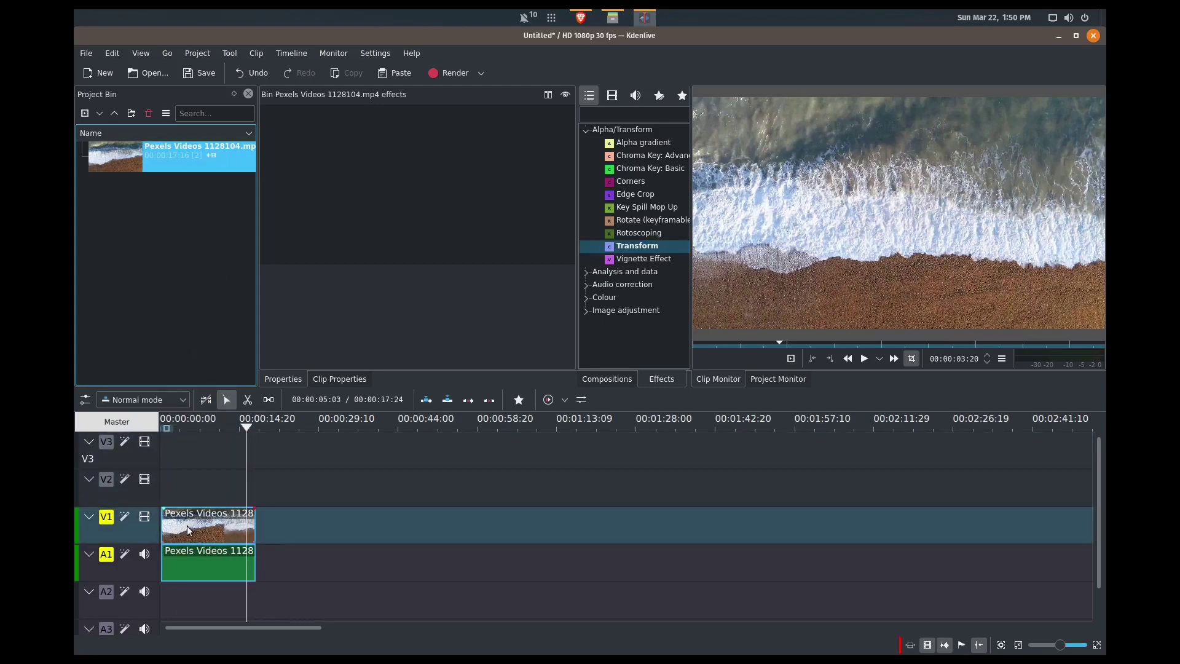
right_click(188, 527)
click(237, 443)
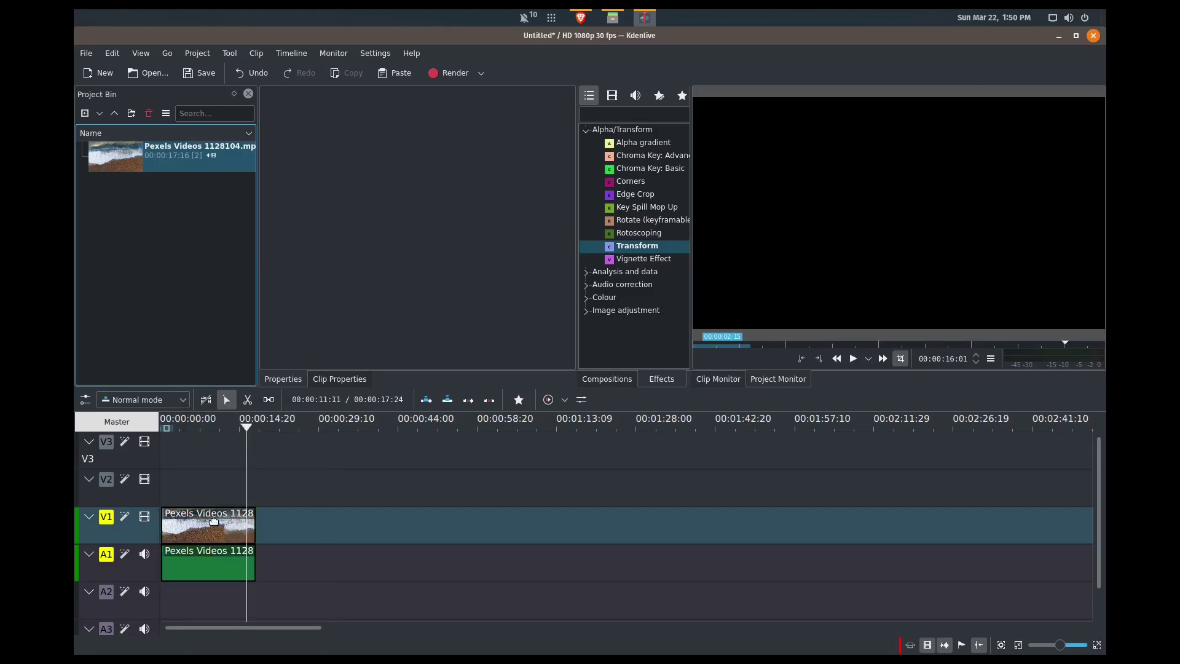
click(205, 567)
key(Delete)
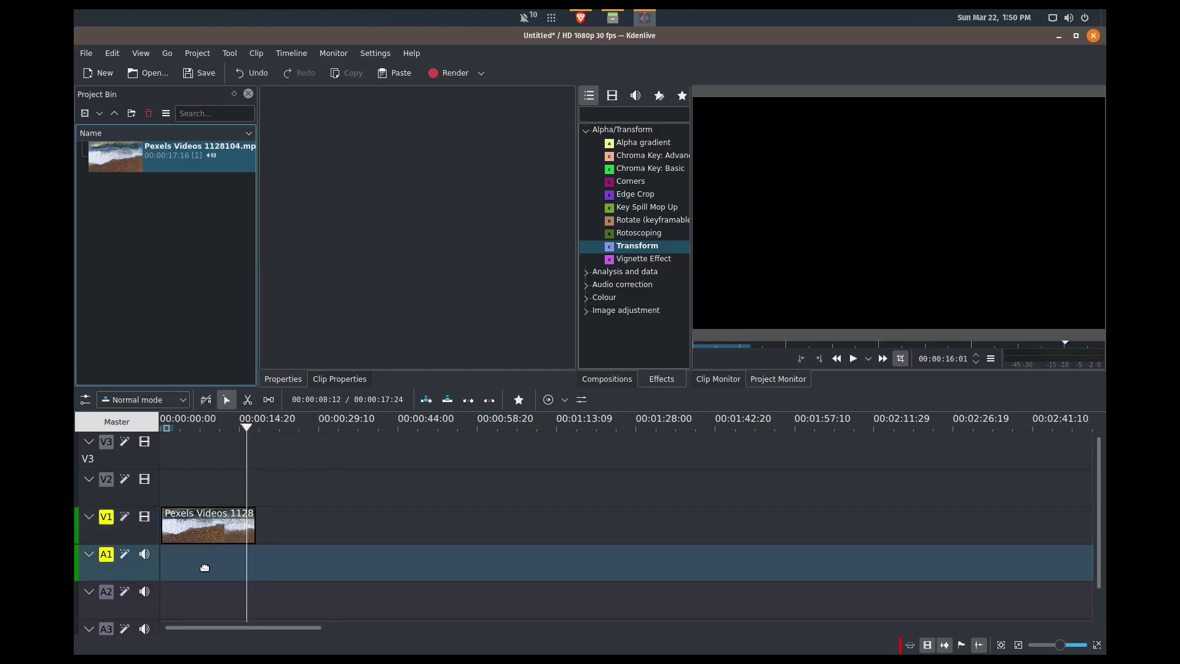
Play the timeline from the start and select the V1 video clip
drag(247, 427, 154, 430)
key(space)
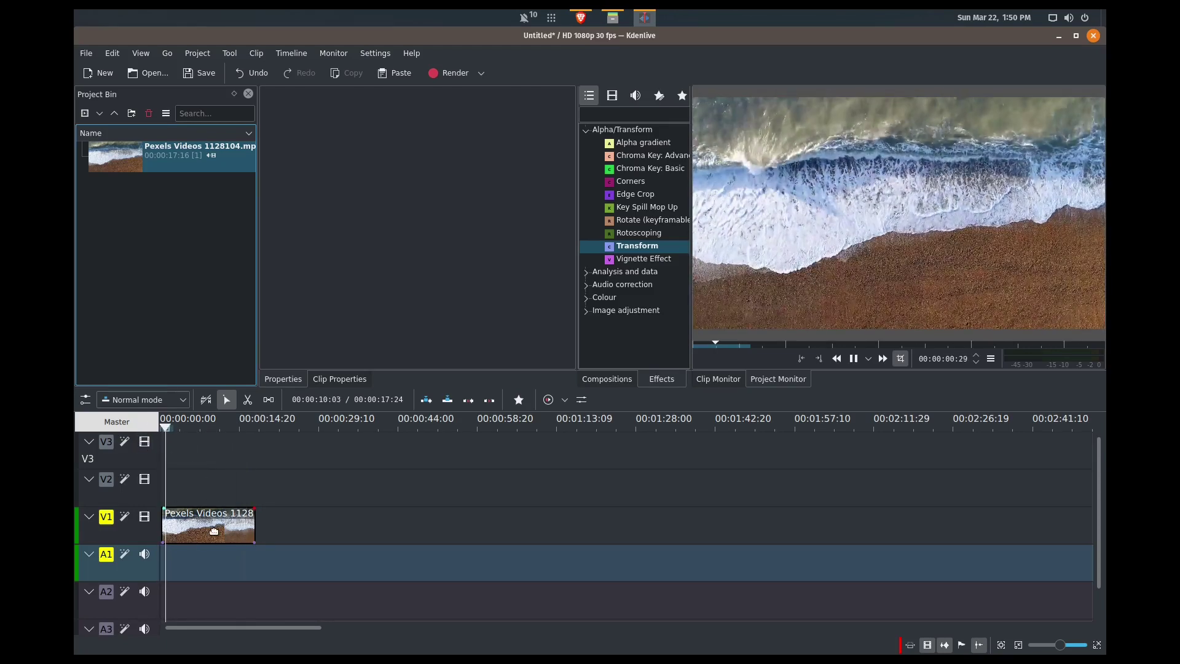
click(203, 530)
key(space)
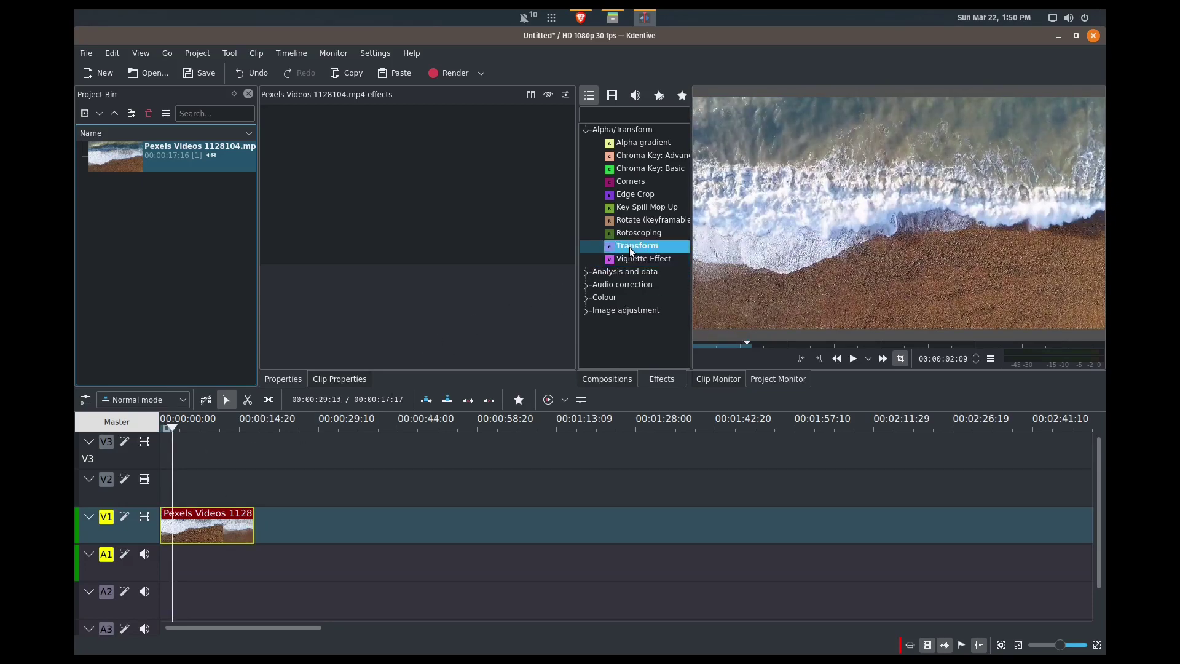
Apply Transform to the V1 beach clip, shift it down and set X to 200
drag(631, 252, 223, 535)
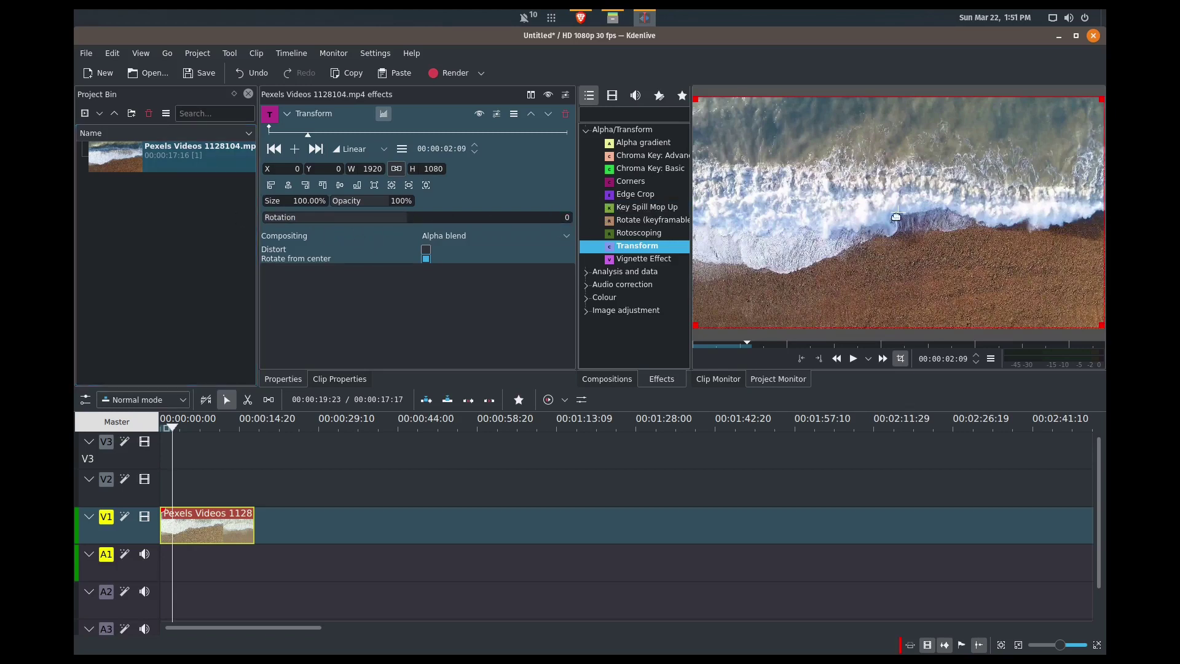
drag(896, 217, 922, 229)
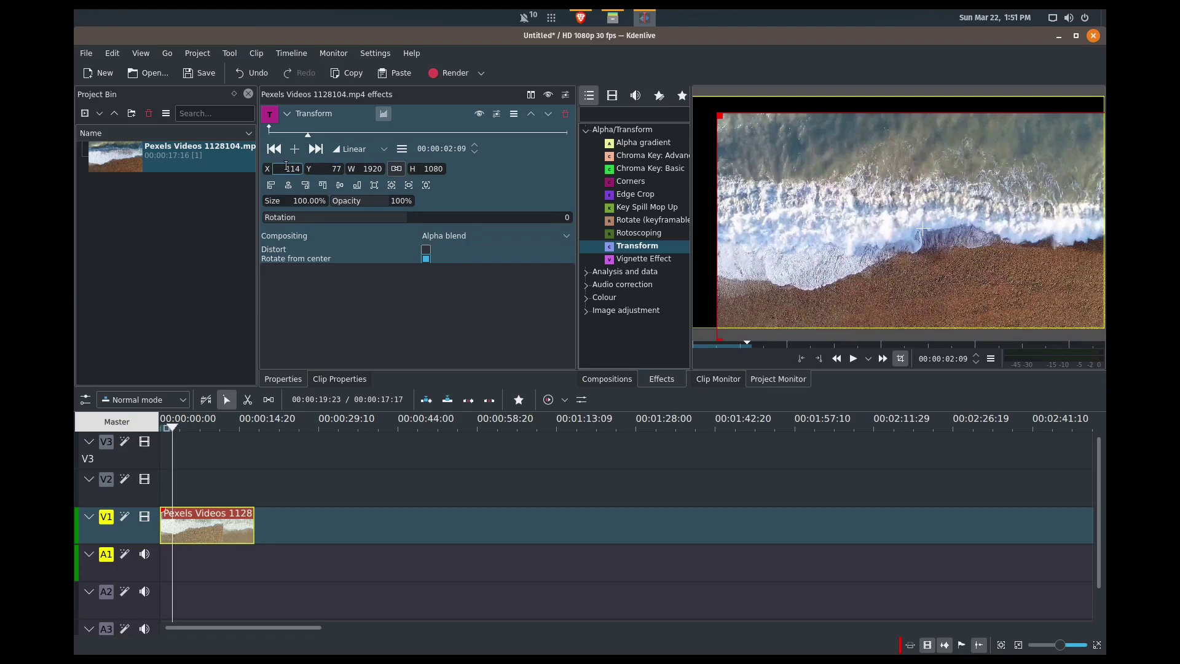
drag(285, 165, 300, 171)
text(200)
key(Tab)
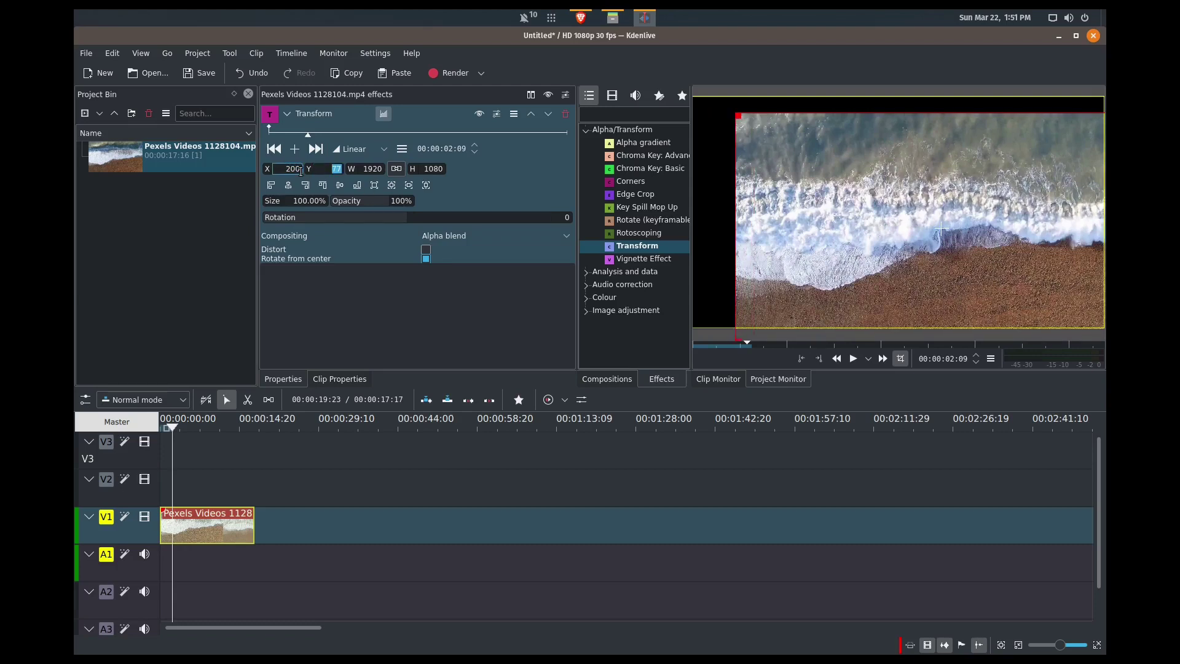
key(Home)
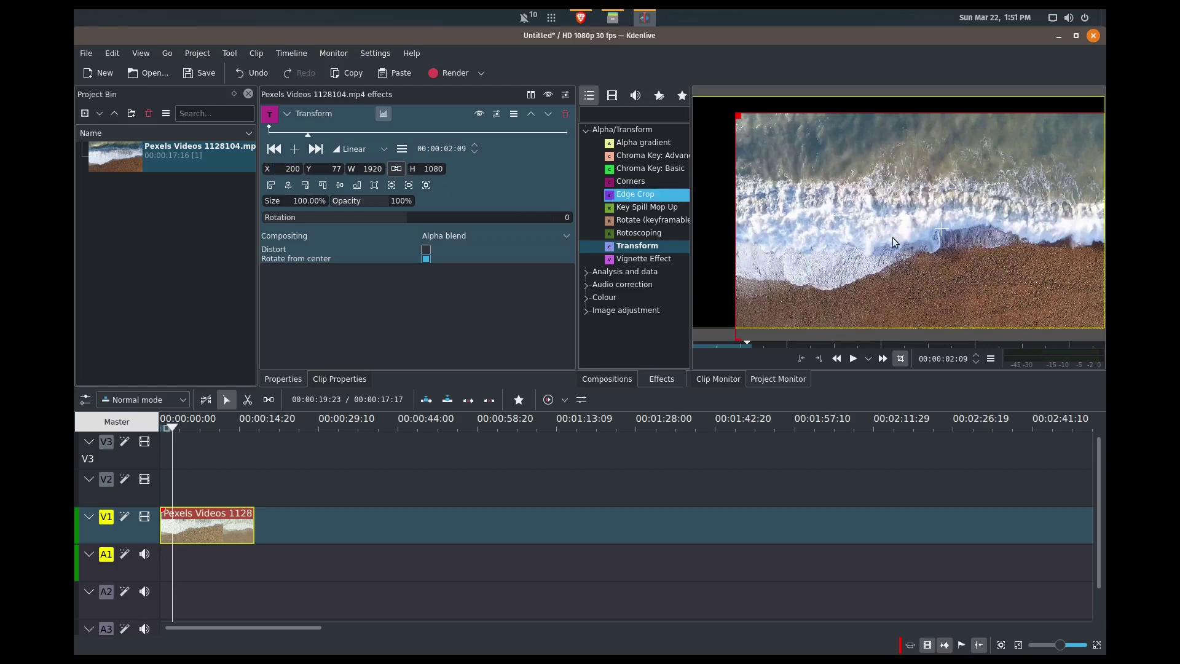
scroll(938, 229, up, 2)
scroll(938, 228, up, 20)
Fine-tune the X position, set Y to 81, and begin editing Size
drag(938, 228, 910, 229)
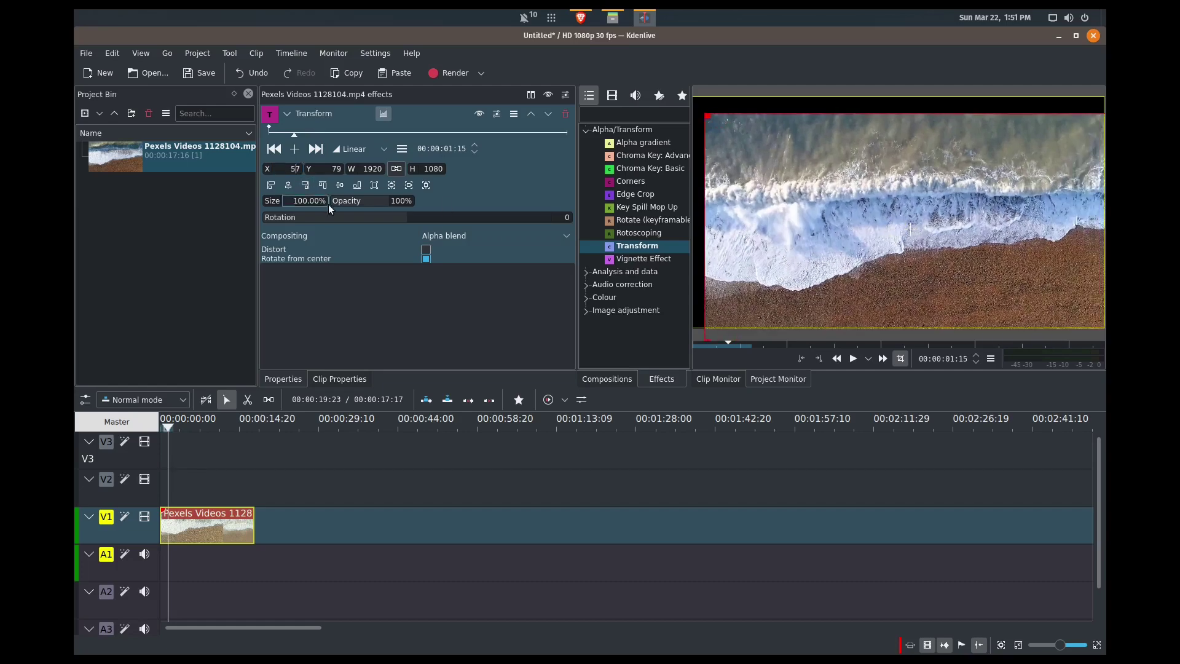
key(Up)
key(Up)
key(Up)
key(Up)
key(Up)
key(Up)
key(Up)
key(Up)
key(Up)
key(Up)
key(Up)
key(Up)
key(Up)
key(Up)
key(Up)
key(Up)
key(Up)
key(Up)
key(Up)
key(Up)
key(Up)
key(Up)
key(Up)
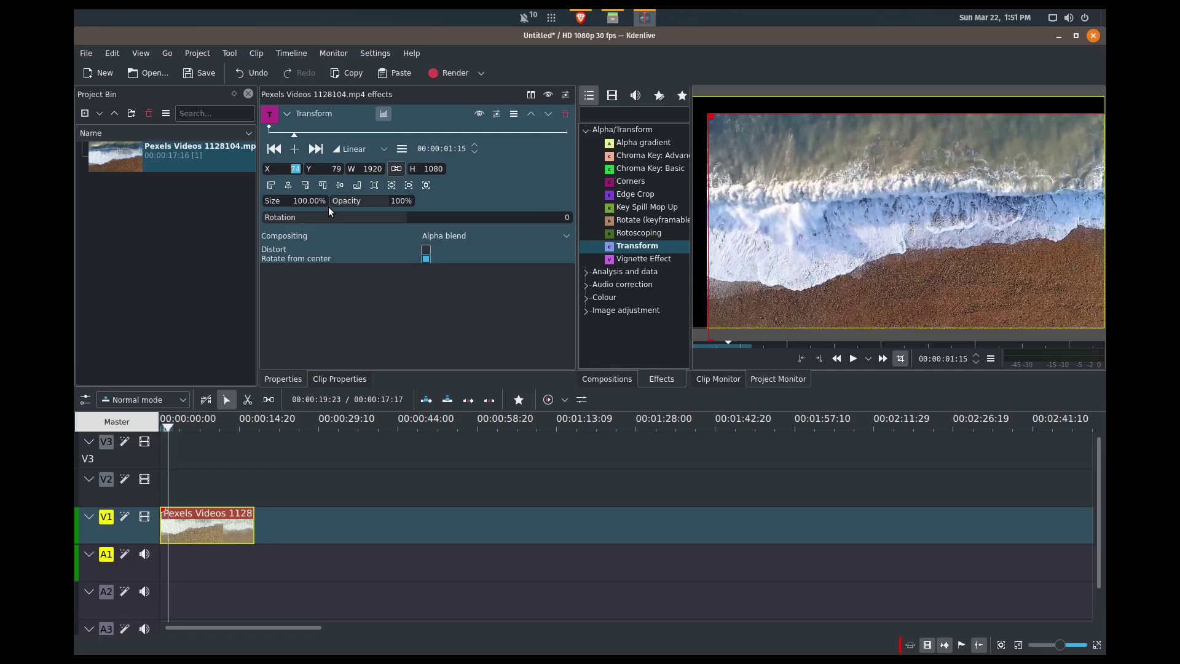
key(Up)
key(Up)
key(Up)
key(Up)
key(Up)
key(Up)
key(Up)
key(Up)
key(Up)
key(Up)
key(Up)
key(Up)
key(Up)
key(Up)
key(Up)
key(Up)
key(Up)
key(Up)
key(Up)
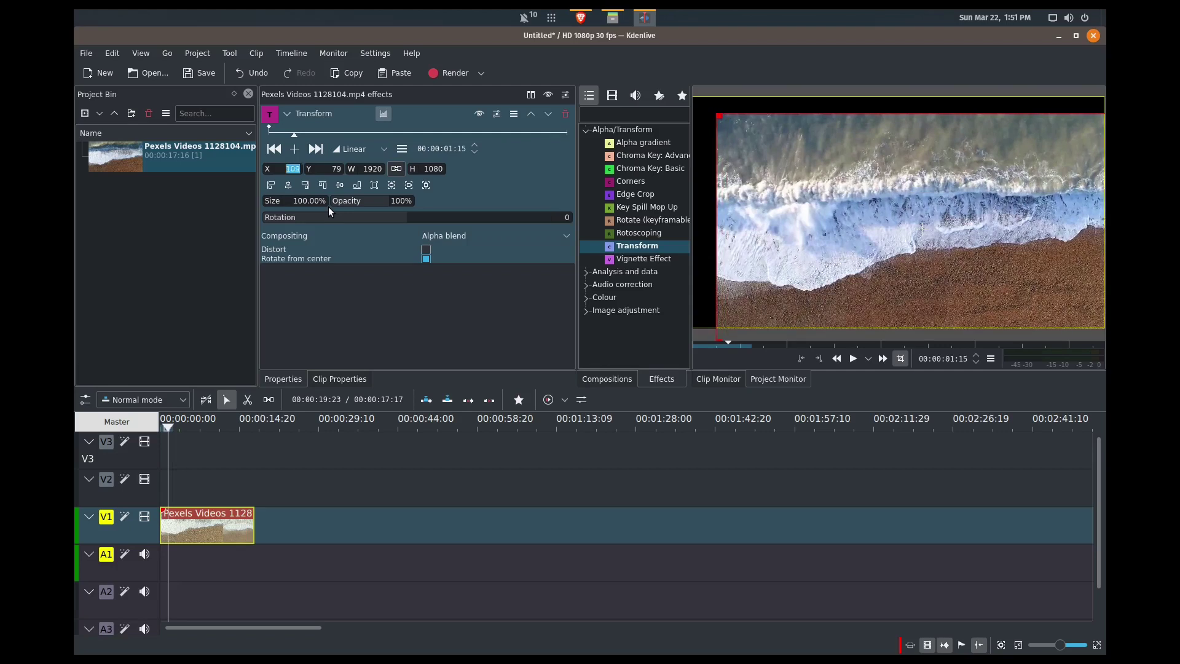
key(Down)
key(Down)
key(Down)
key(Down)
key(Down)
key(Down)
key(Down)
key(Down)
key(Down)
key(Down)
key(Down)
key(Down)
key(Down)
key(Down)
key(Down)
key(Down)
key(Down)
key(Down)
key(Down)
key(Down)
click(339, 166)
double_click(339, 171)
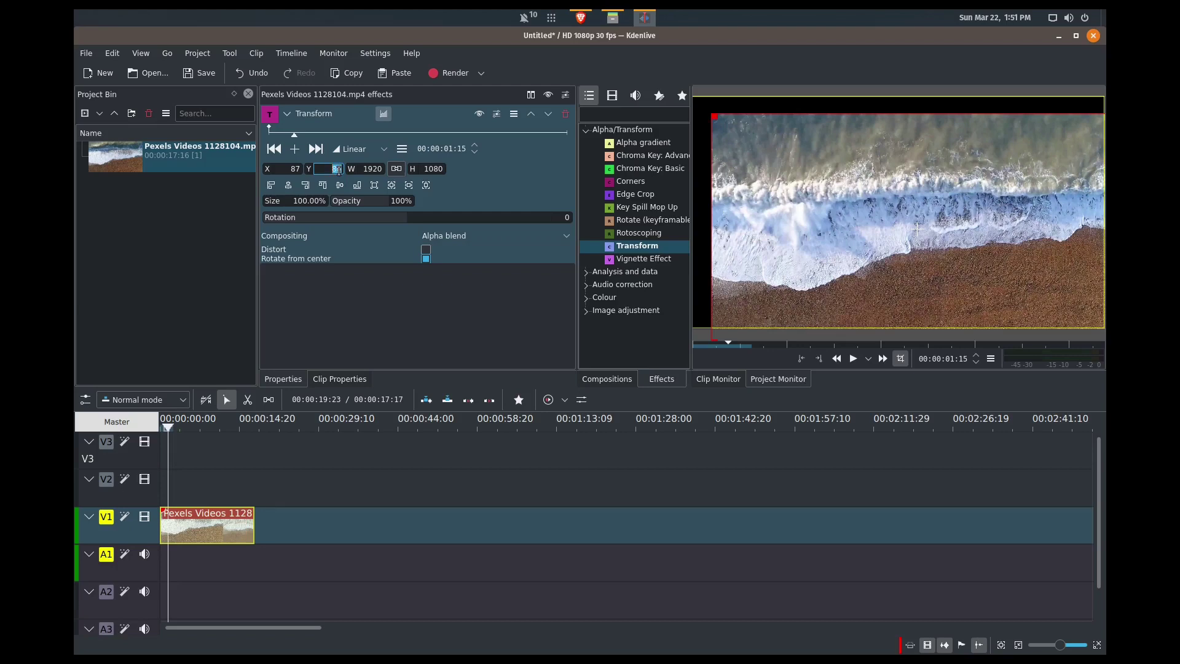
key(Up)
key(Up)
key(Up)
key(Up)
key(Up)
key(Up)
key(Up)
key(Up)
key(Up)
key(Up)
key(Up)
key(Up)
key(Up)
key(Up)
key(Up)
key(Up)
key(Up)
key(Up)
key(Up)
key(Up)
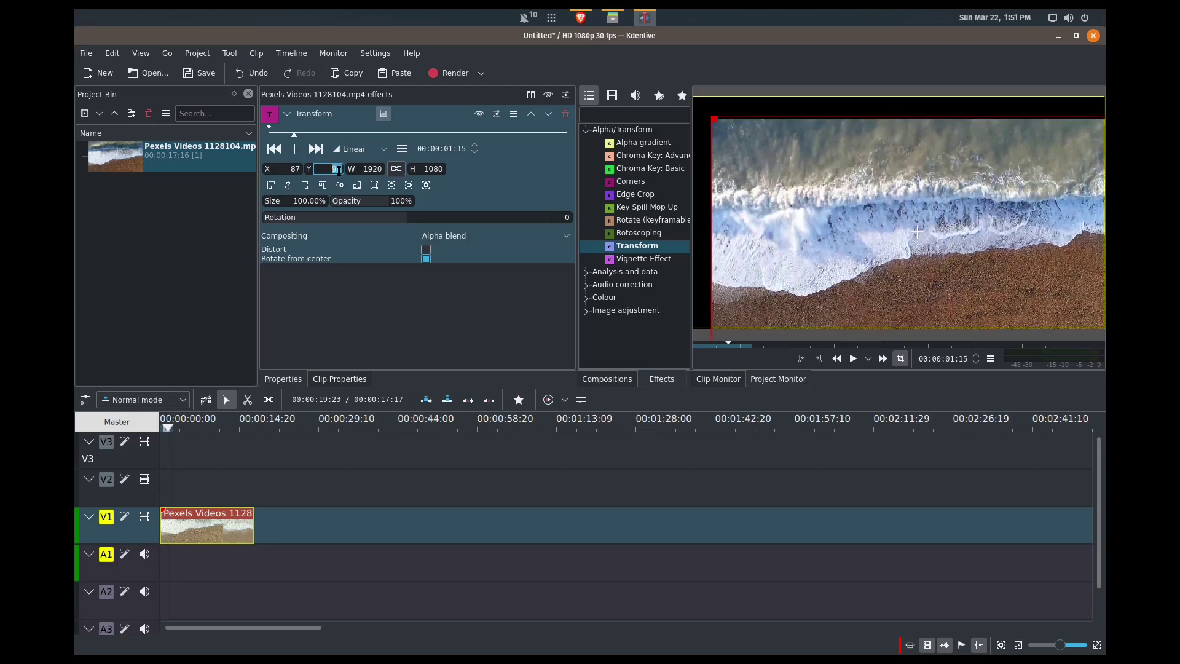
key(Down)
key(Down)
key(Down)
key(Down)
key(Down)
key(Down)
key(Down)
key(Down)
key(Down)
key(Down)
key(Down)
key(Down)
key(Down)
key(Down)
key(Down)
key(Down)
key(Down)
key(Down)
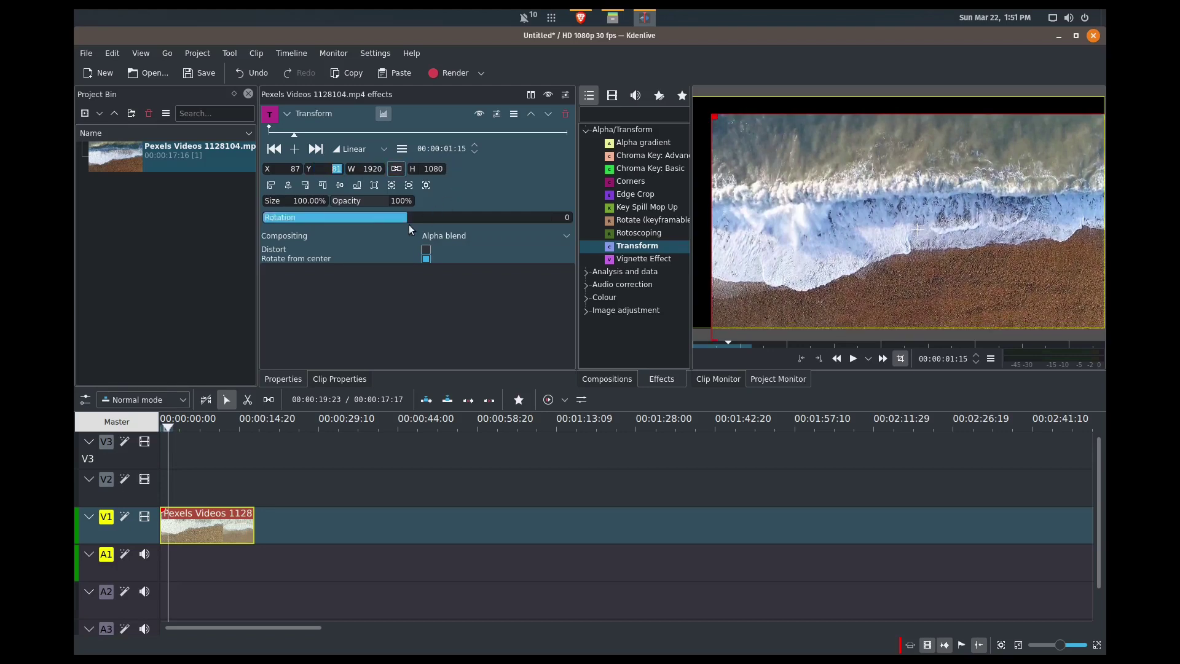
click(298, 207)
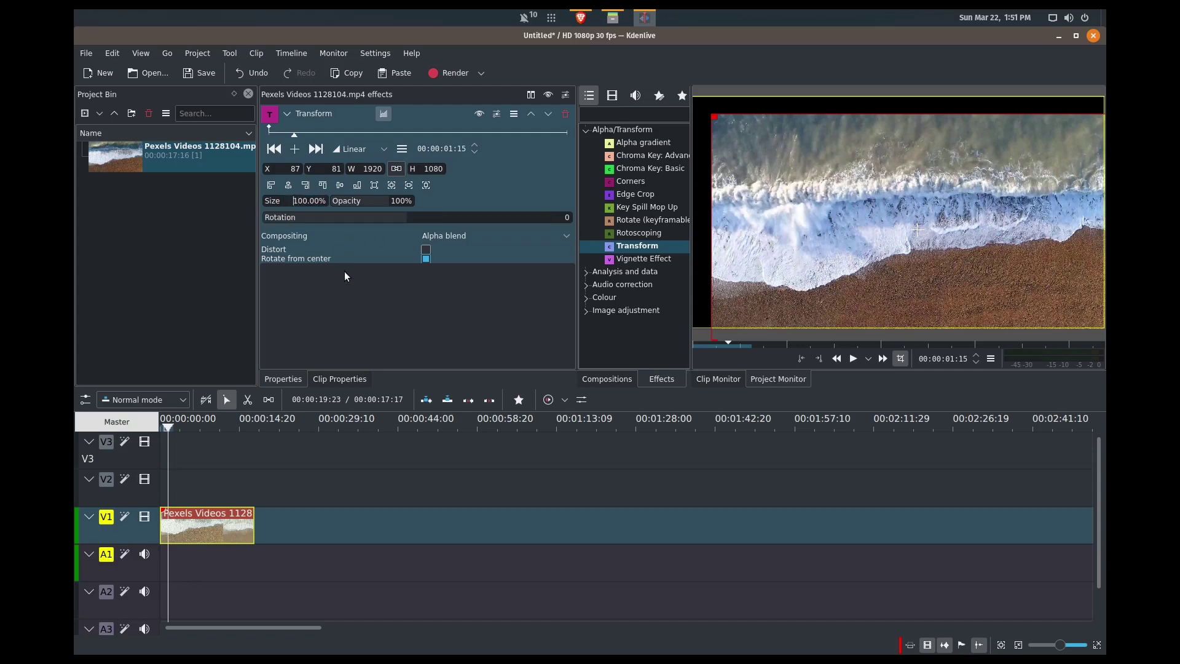
key(shift+Right)
key(shift+Right)
Set Size to 50% and centre the clip both ways, giving X 480, Y 270
text(5)
key(Tab)
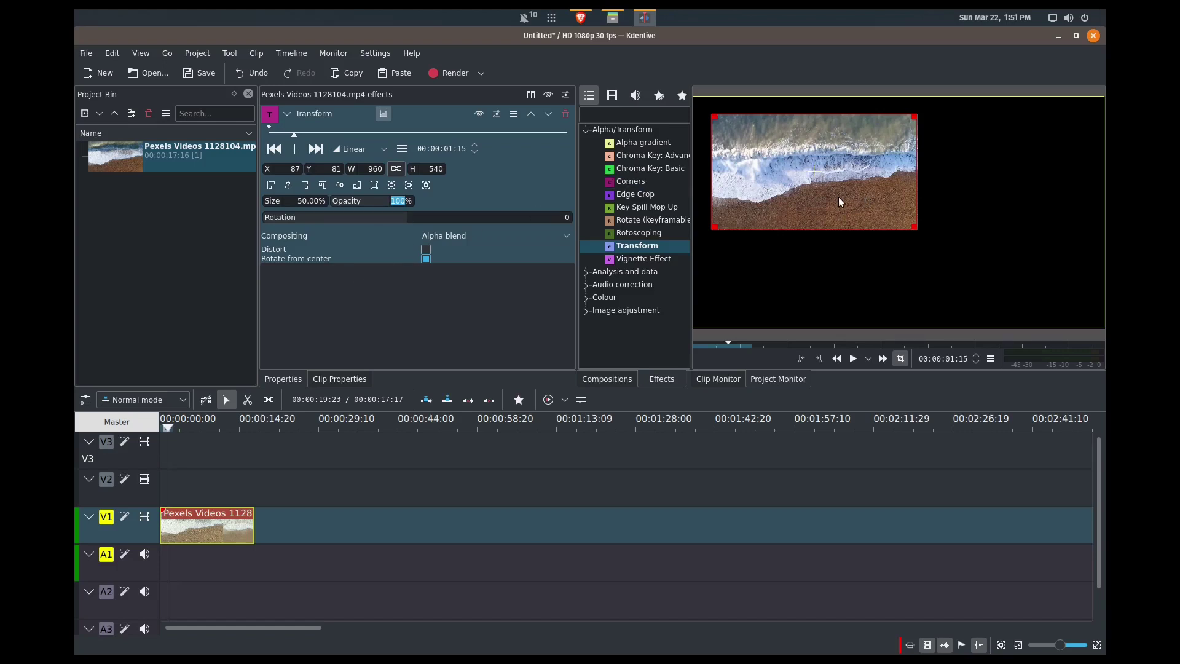
click(288, 185)
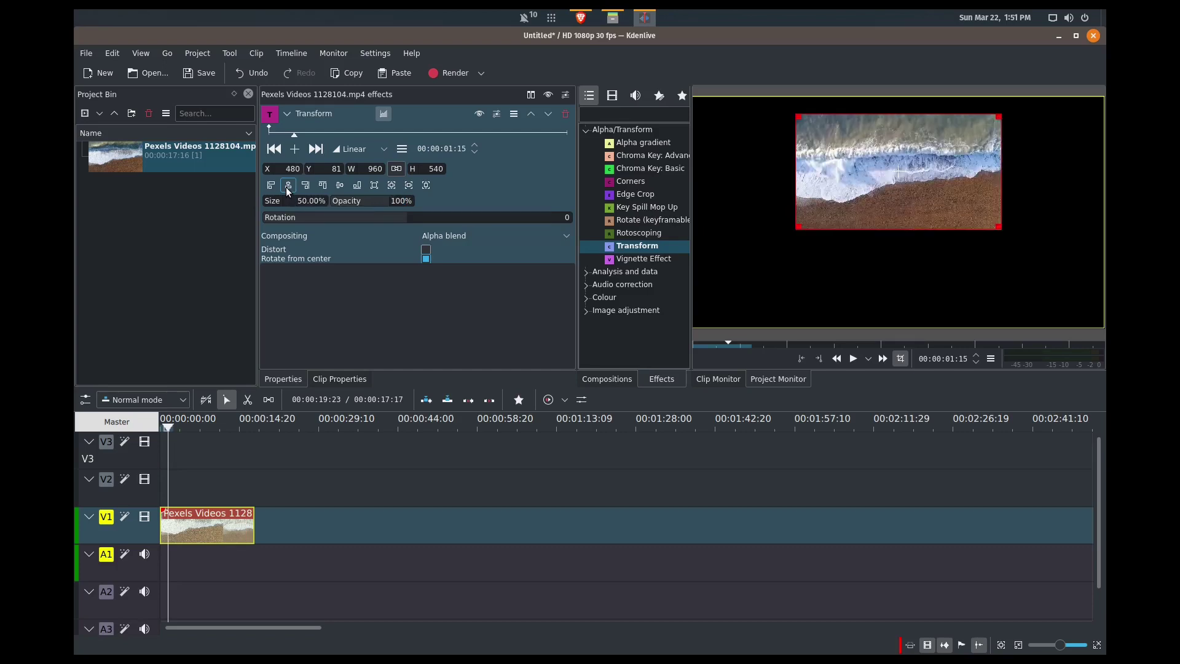
click(339, 186)
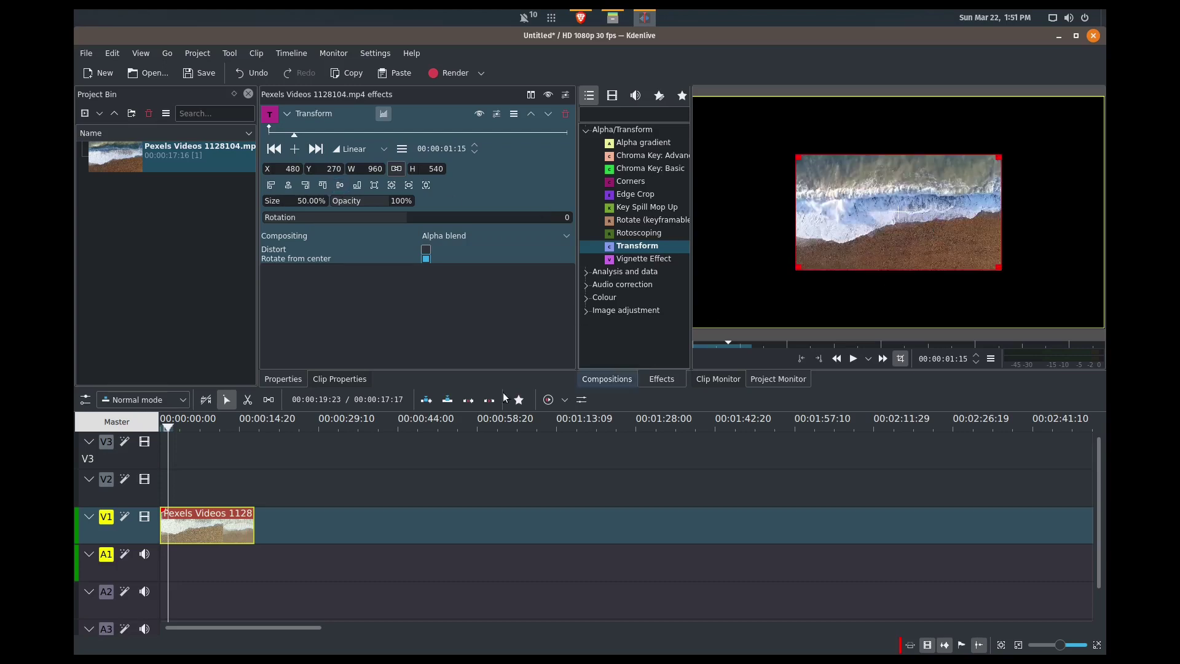
Add the Coffee Machine, dance-solo.mp4 and record-player.mp4 videos to the Project Bin
click(617, 23)
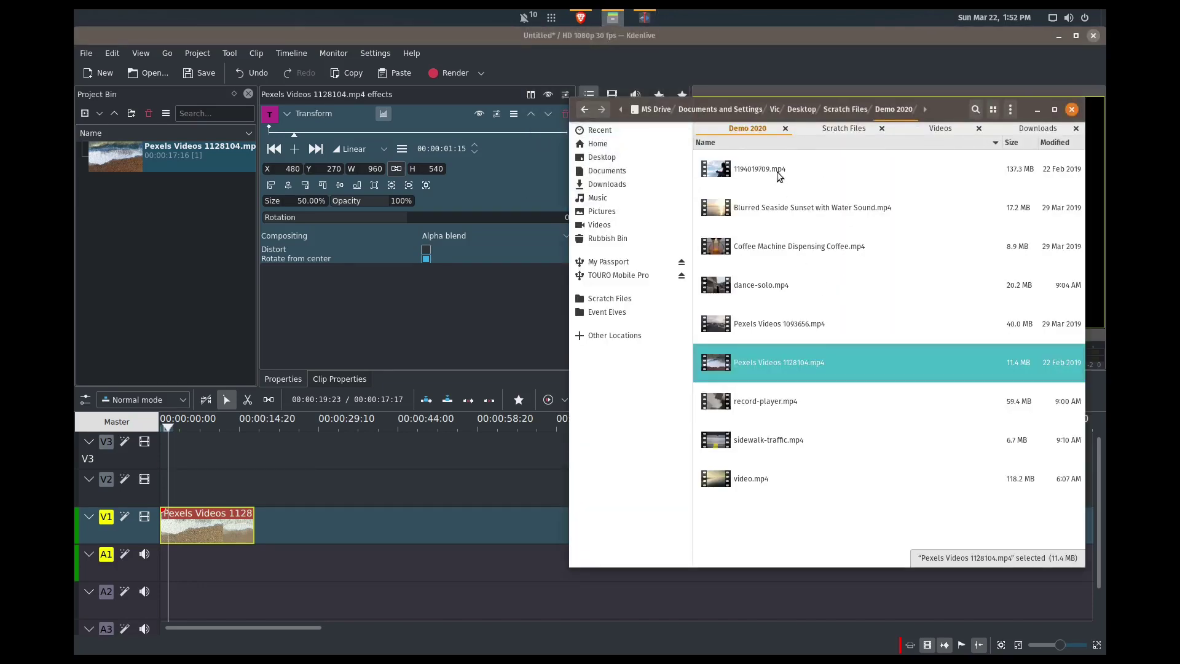
drag(791, 242, 240, 226)
key(alt+Tab)
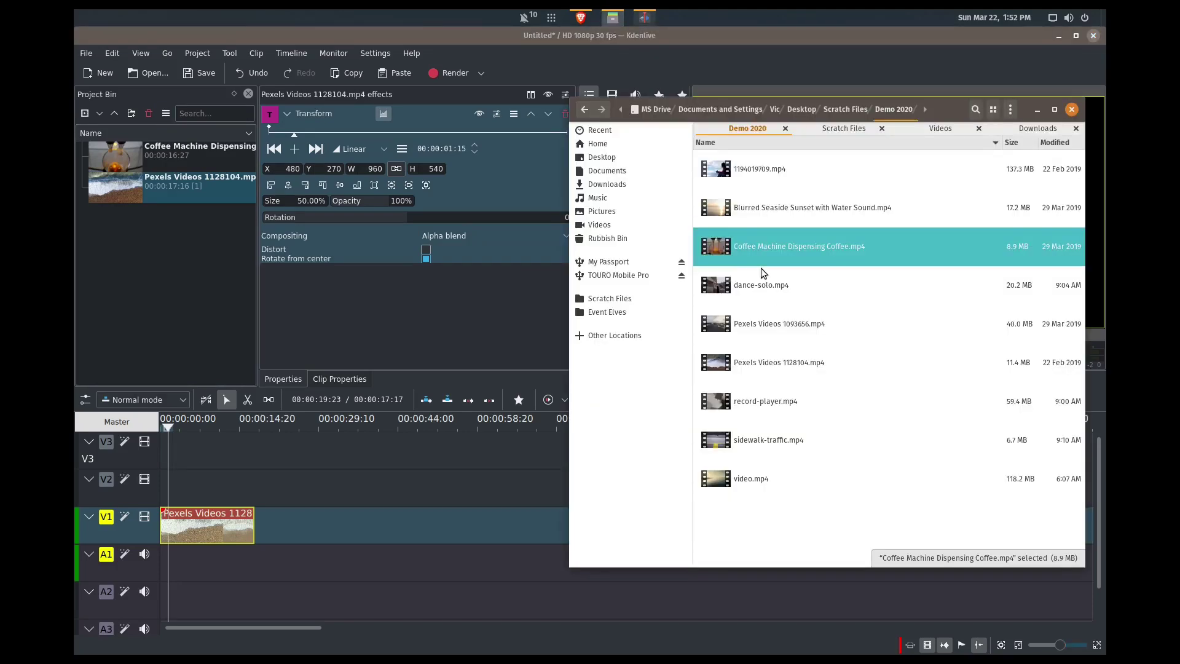
drag(756, 287, 202, 230)
key(alt+Tab)
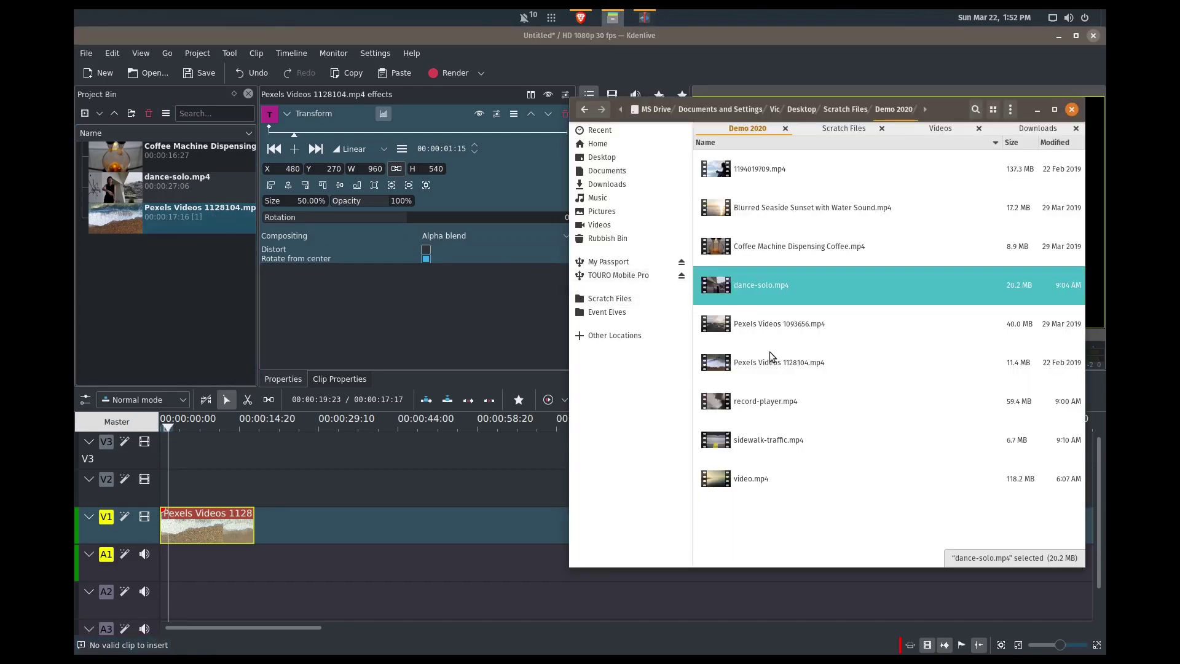
drag(769, 404, 185, 267)
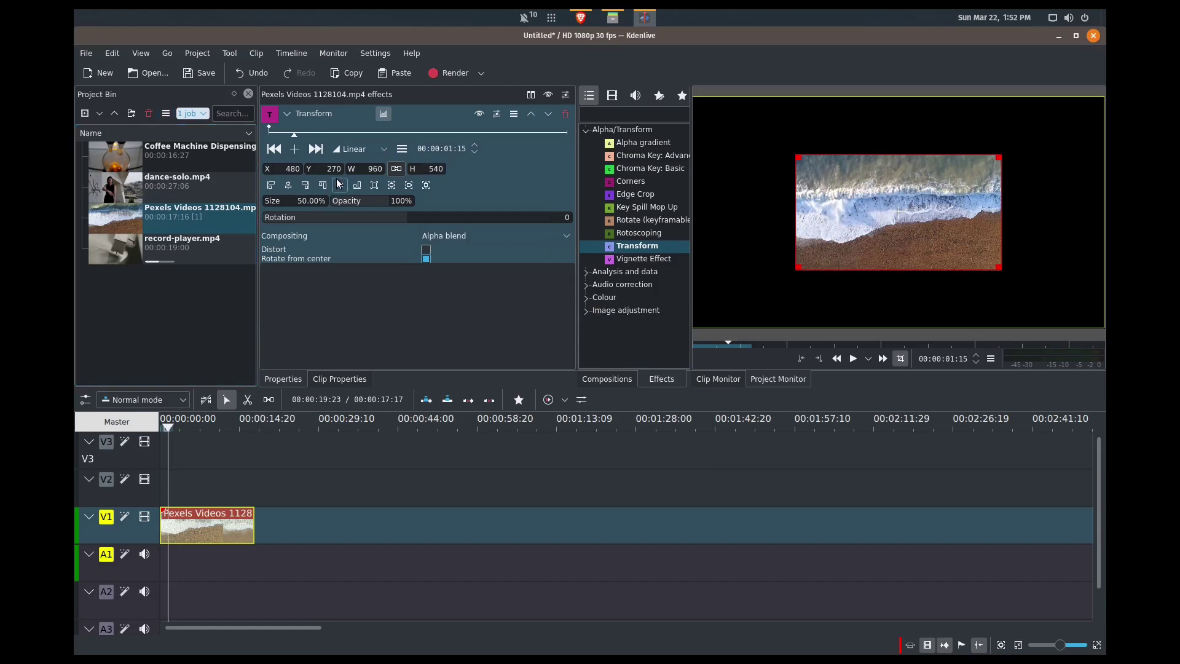
Align the beach clip bottom-right (X 960, Y 540) and place record-player.mp4 on V2
click(354, 190)
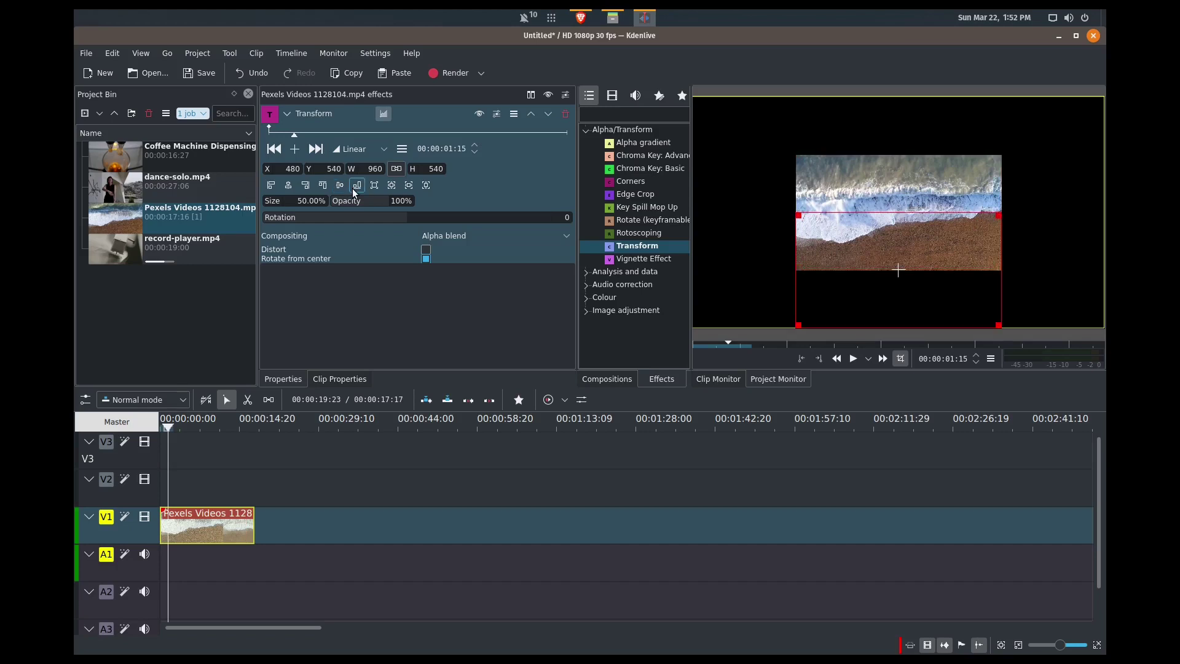
click(303, 187)
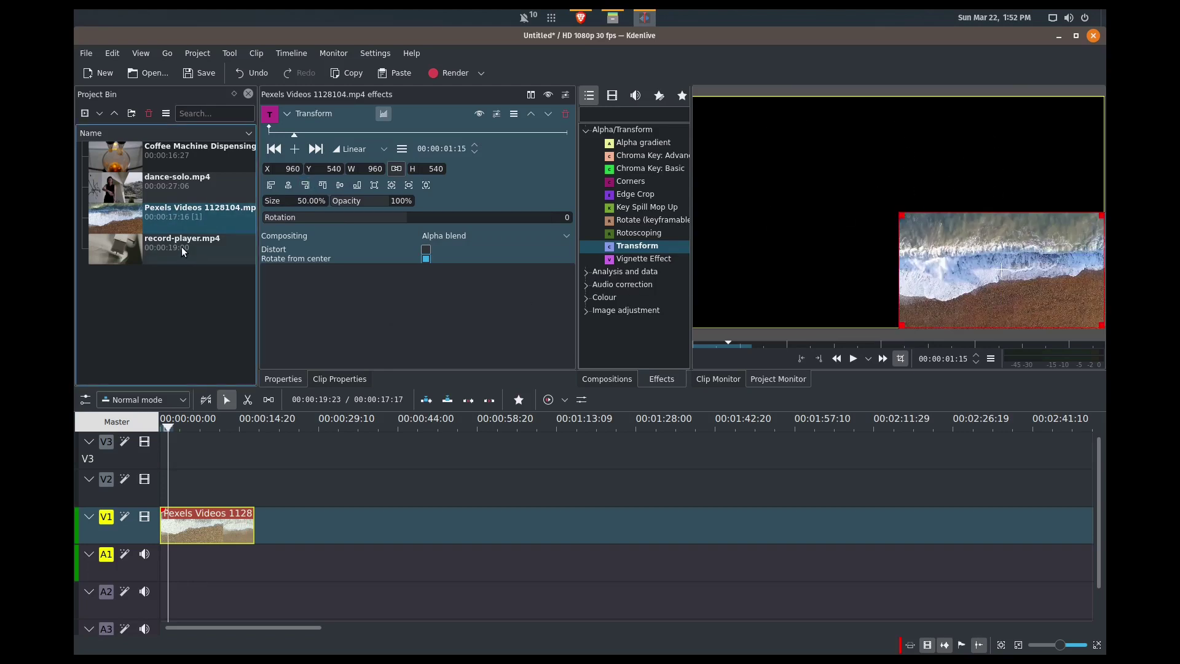
drag(182, 249, 161, 478)
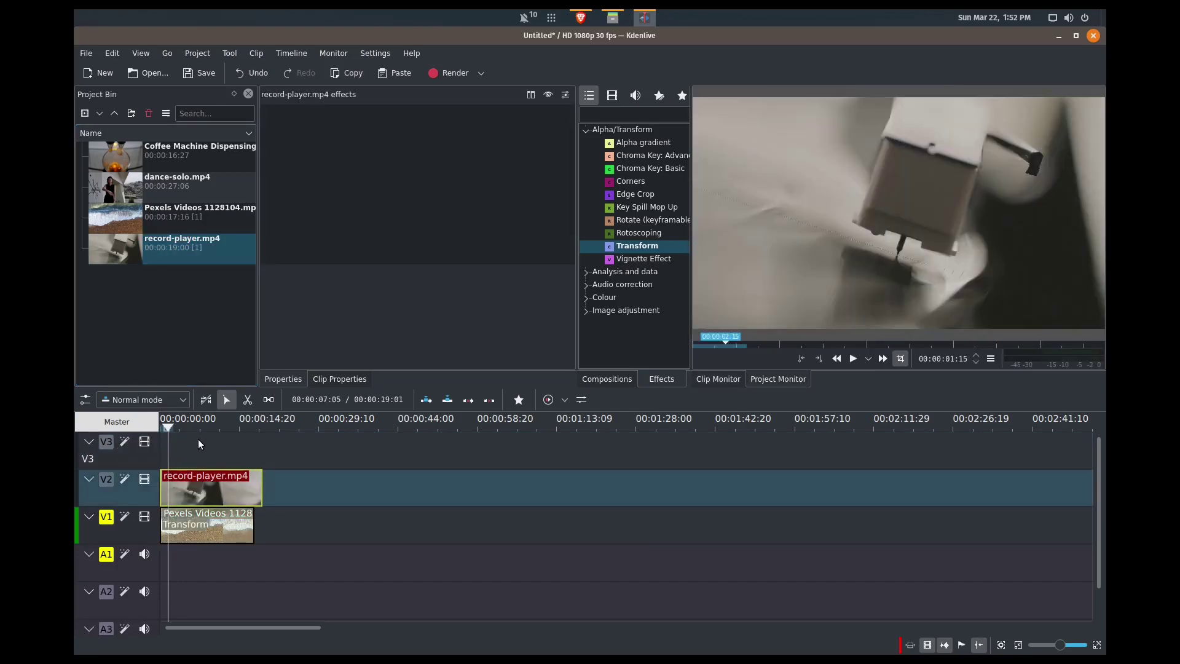
Give record-player.mp4 a Transform at 50% size aligned to the top-left quarter
scroll(285, 555, right, 3)
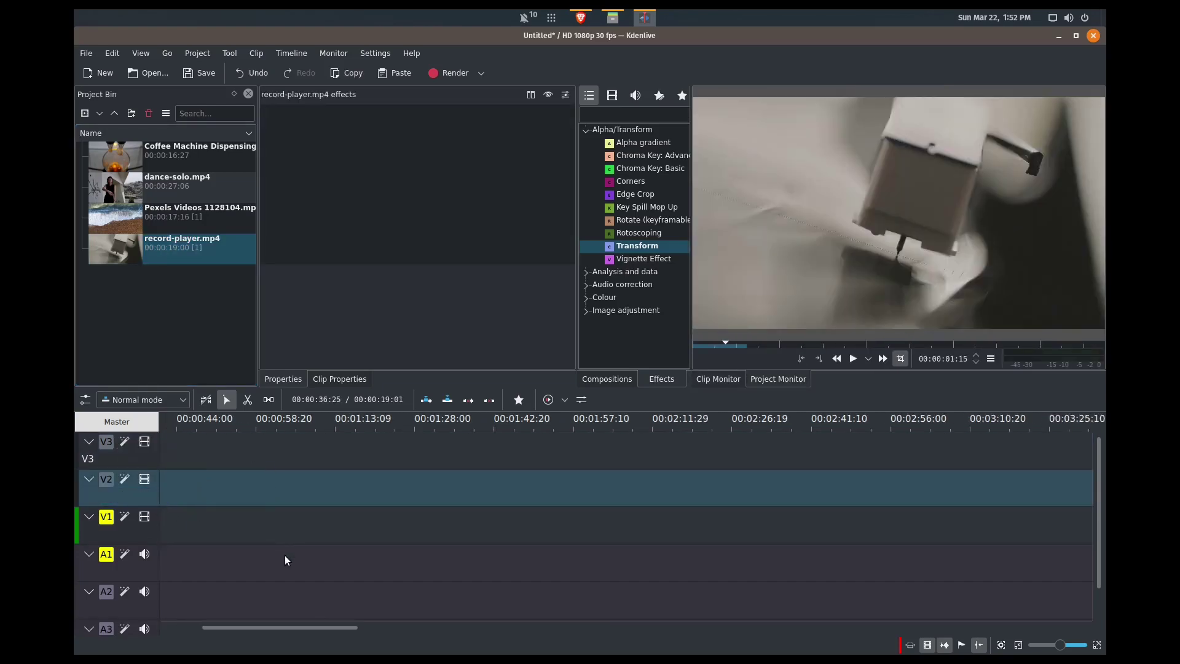
scroll(285, 555, left, 3)
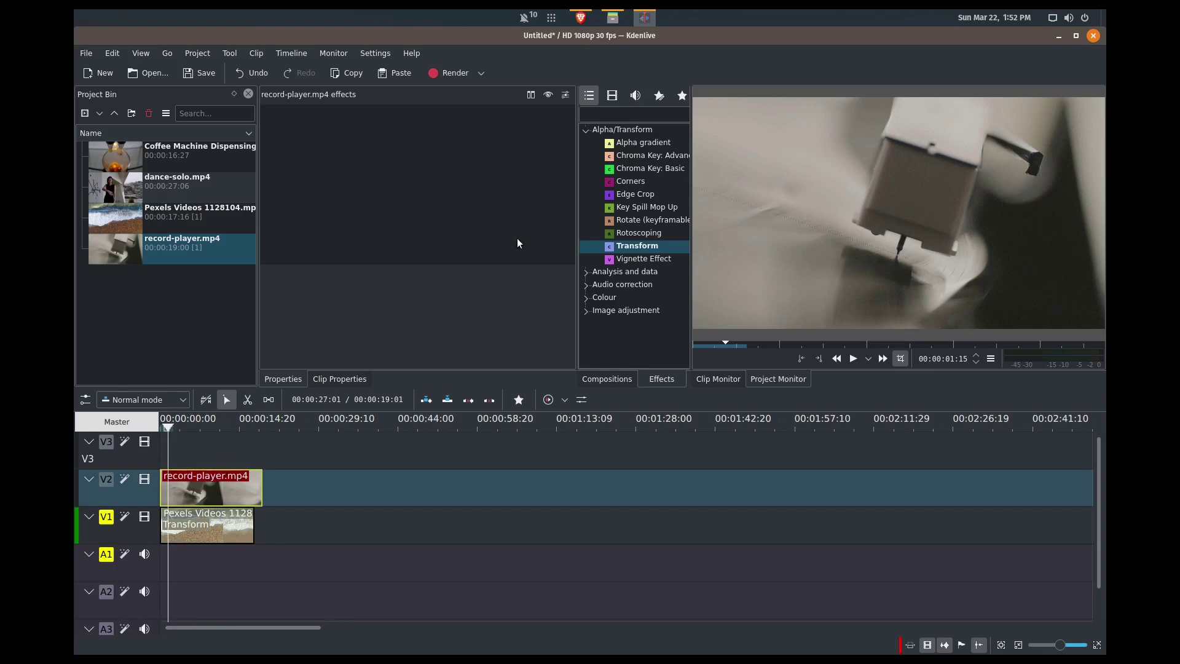
drag(605, 248, 228, 477)
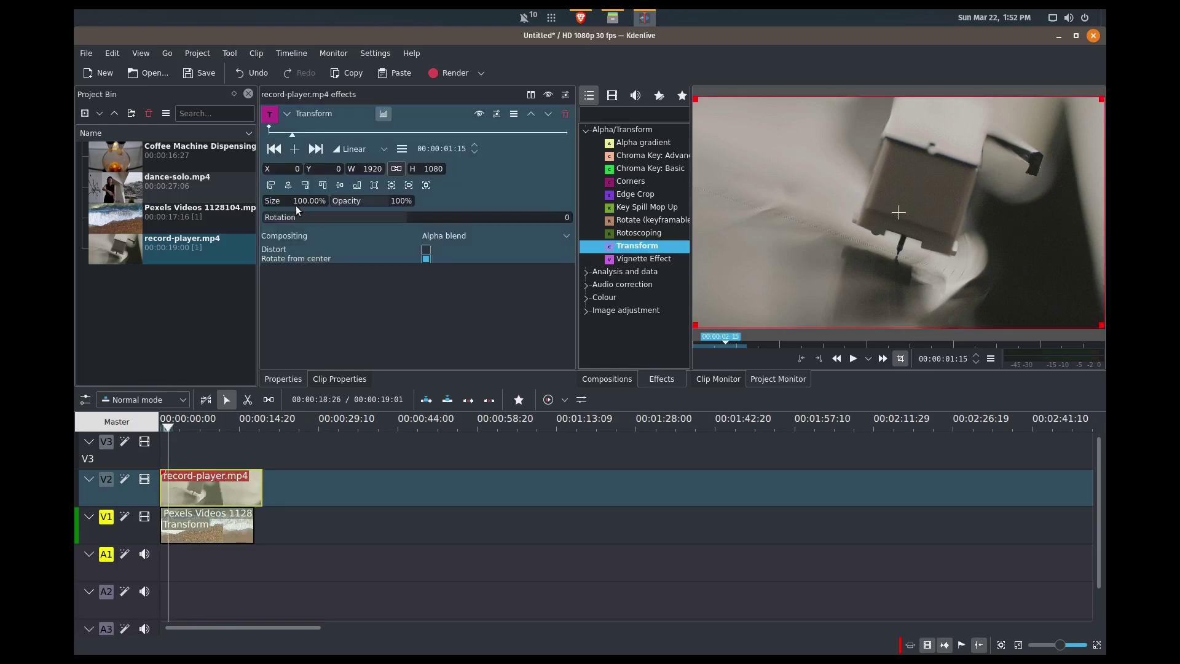
key(ctrl+a)
text(50)
key(Tab)
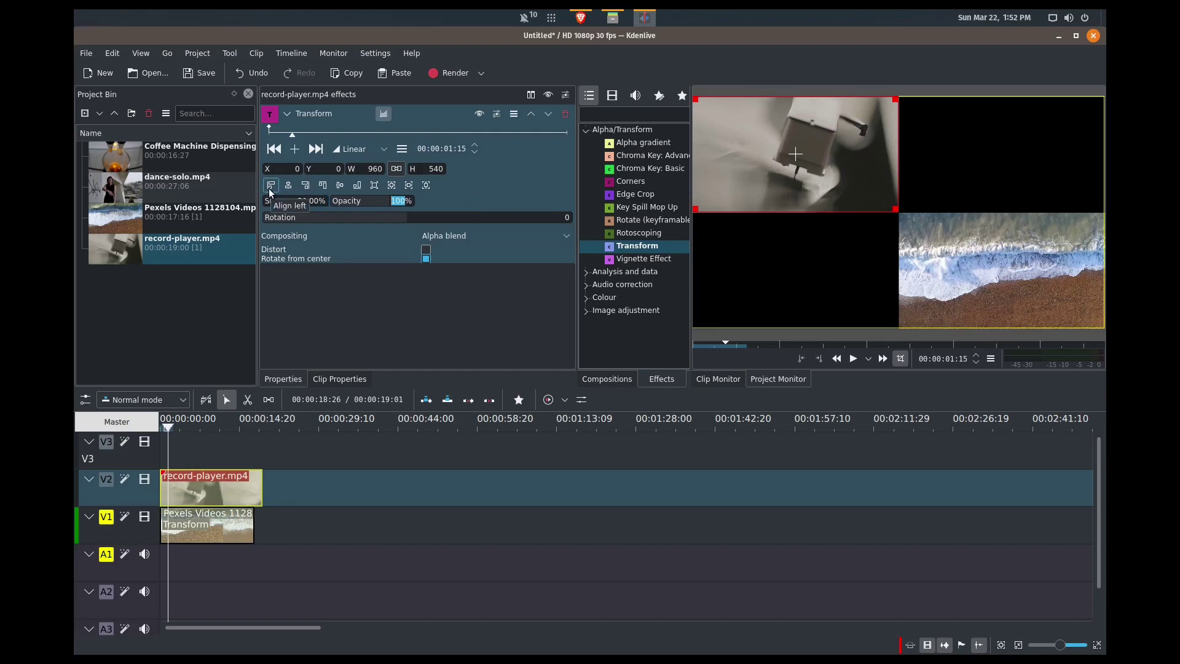
click(270, 190)
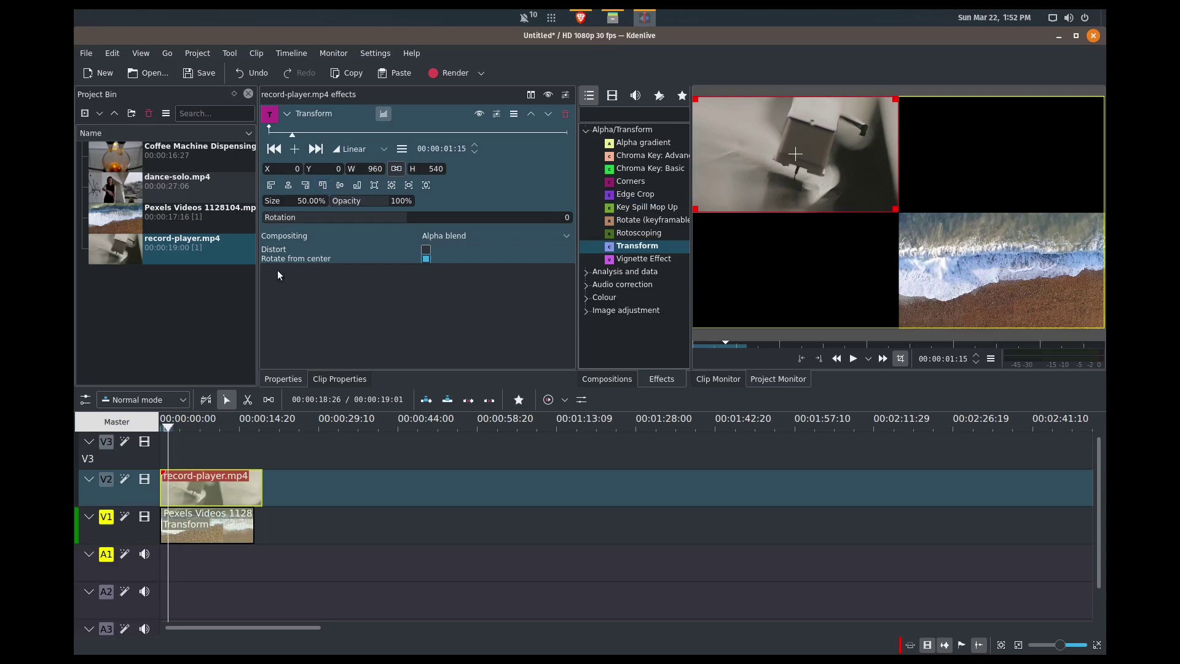
Place dance-solo.mp4 at the start of V3 and delete its audio from A3
click(194, 210)
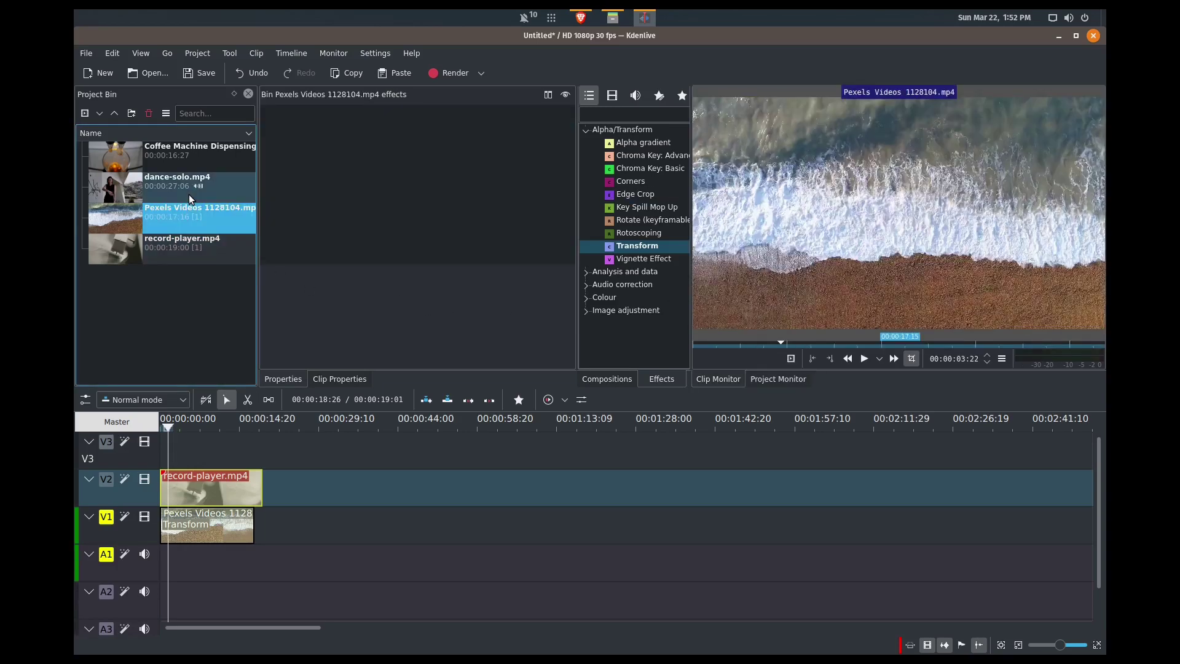
click(165, 195)
drag(165, 196, 256, 468)
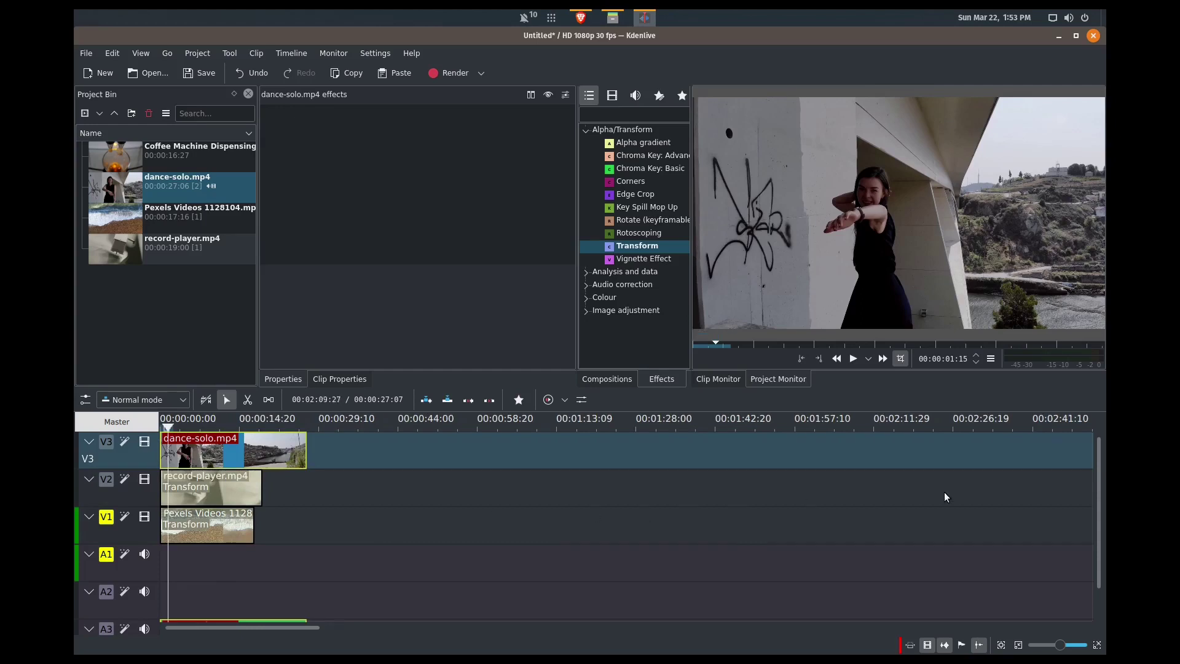
drag(1096, 473, 1097, 534)
click(269, 612)
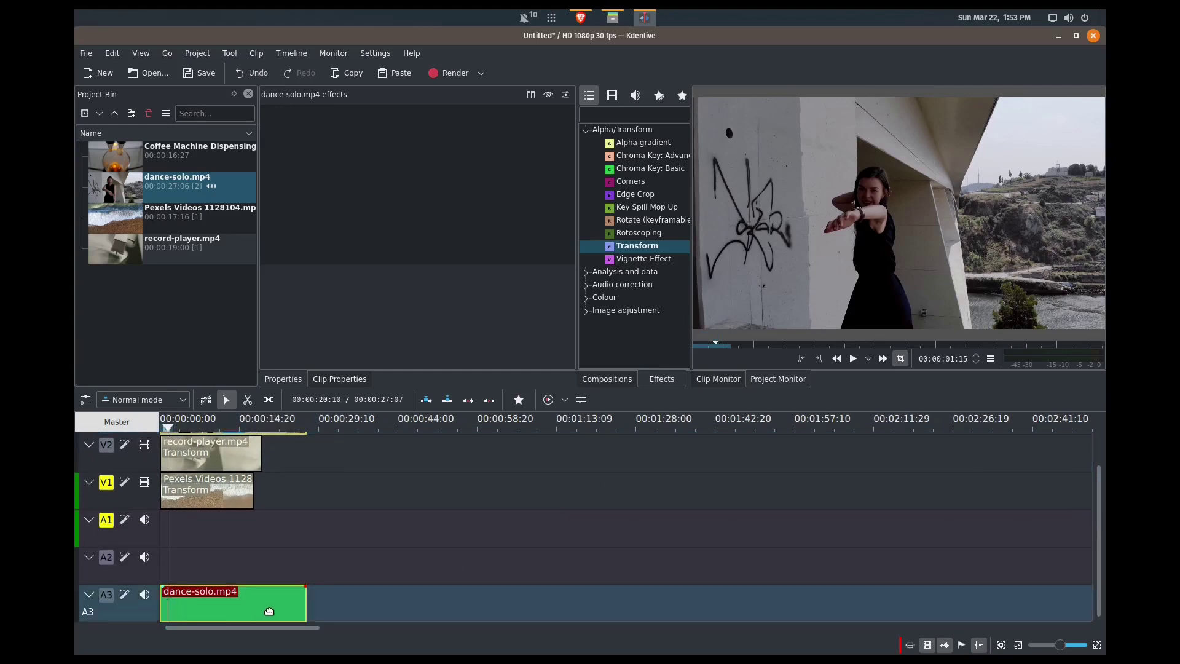
right_click(270, 614)
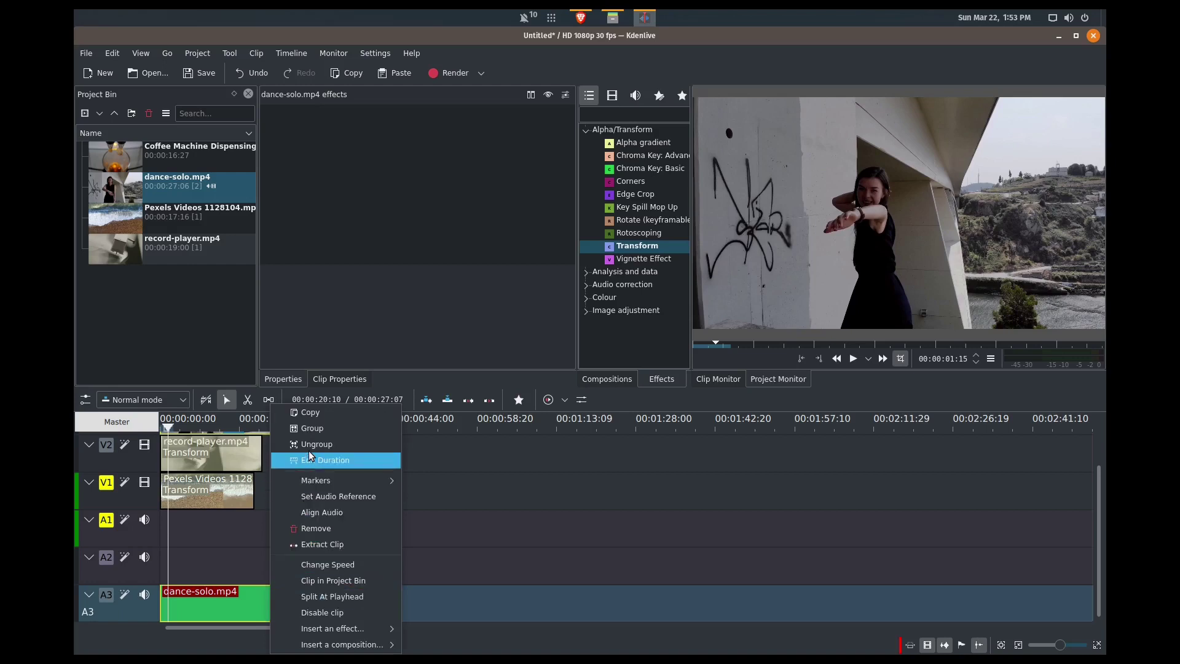
key(Escape)
key(Delete)
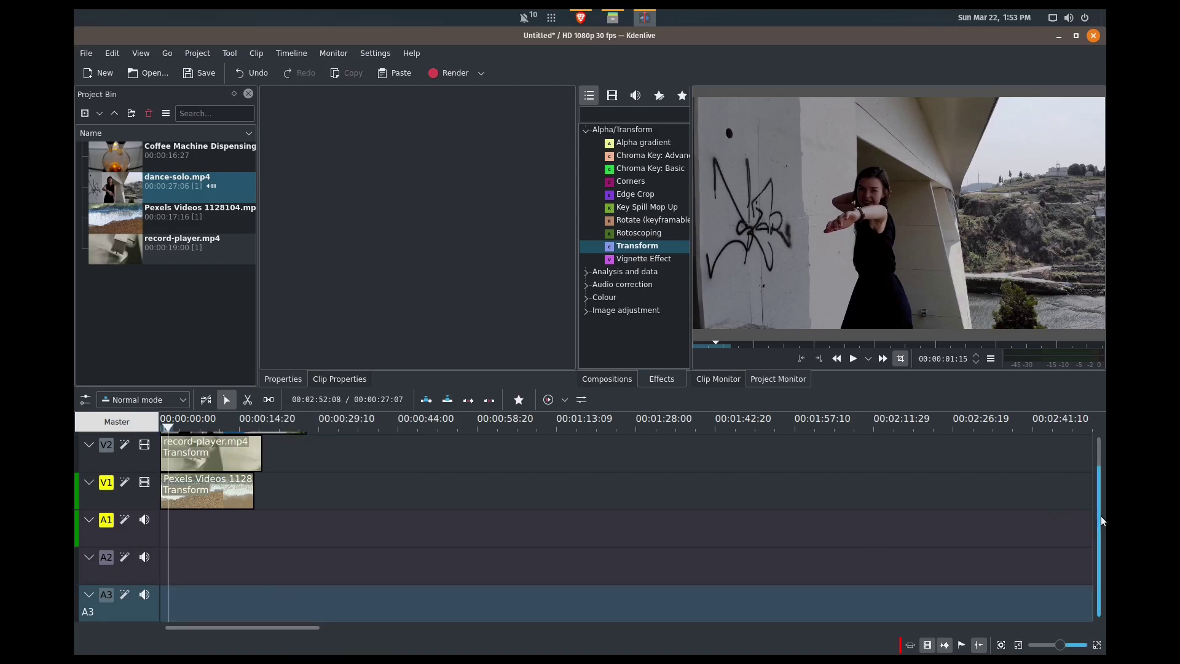
drag(1099, 515, 1097, 464)
Add a Transform to the dance-solo clip on V3 at 50% size, aligned to the bottom edge
click(259, 467)
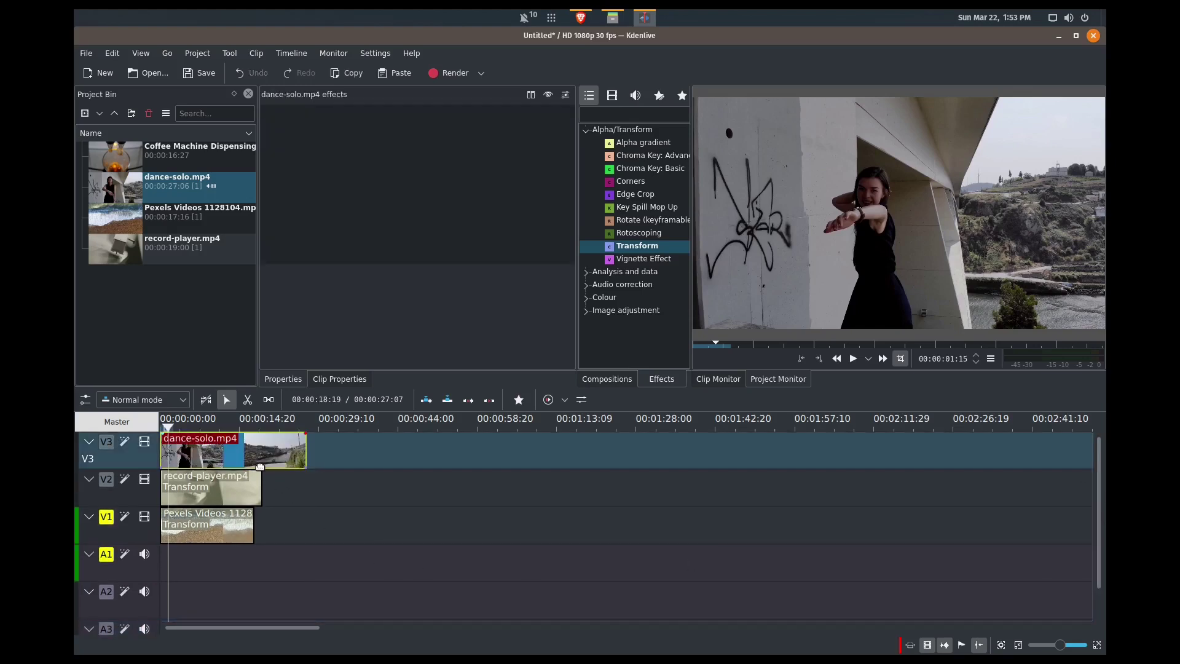
click(634, 251)
drag(635, 252, 219, 448)
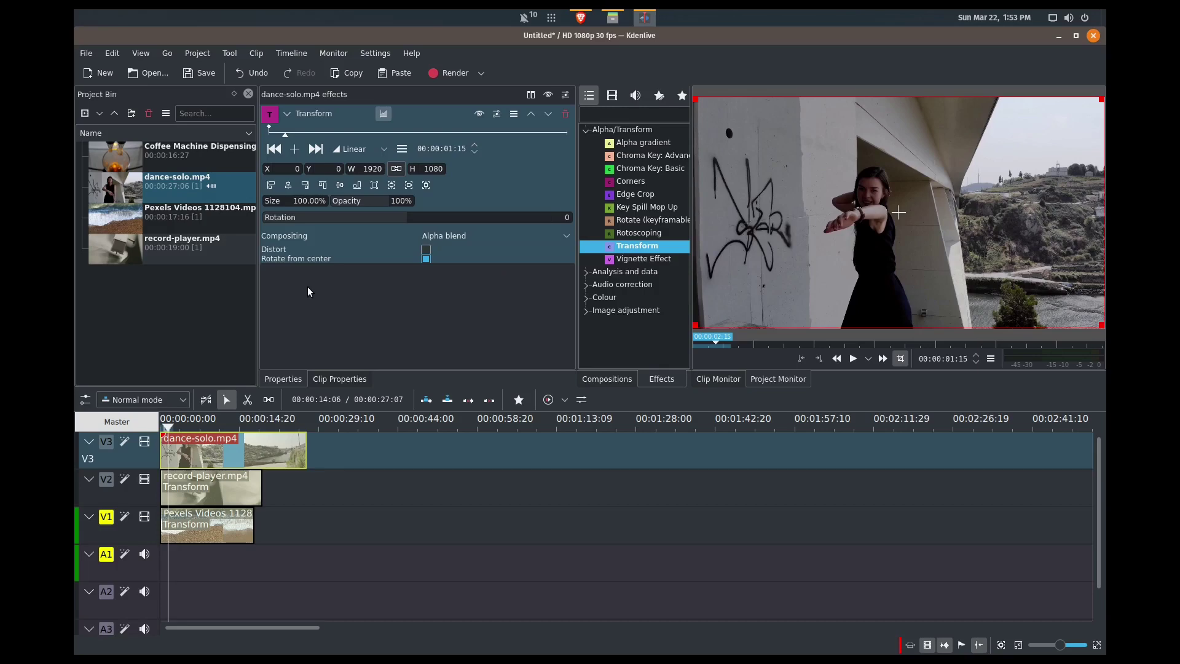
click(307, 200)
key(shift+Right)
key(shift+Right)
text(5)
key(Tab)
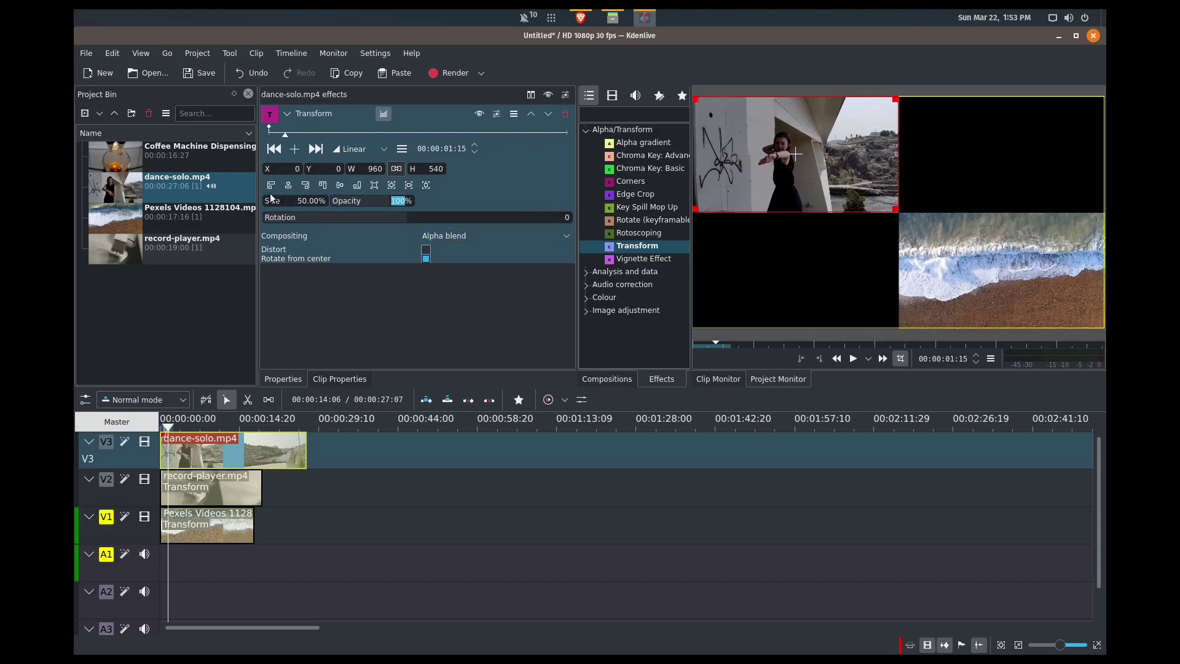
click(357, 185)
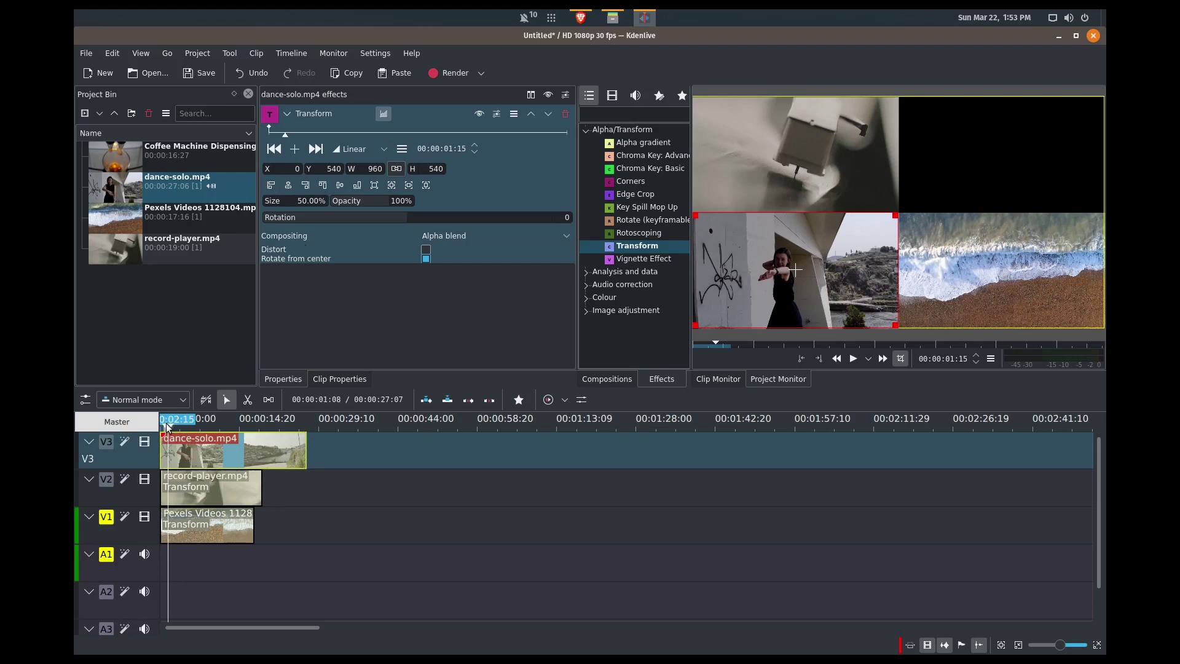
Play the three stacked clips from the start, pausing at 00:00:07:16 before stopping
drag(168, 427, 152, 424)
key(space)
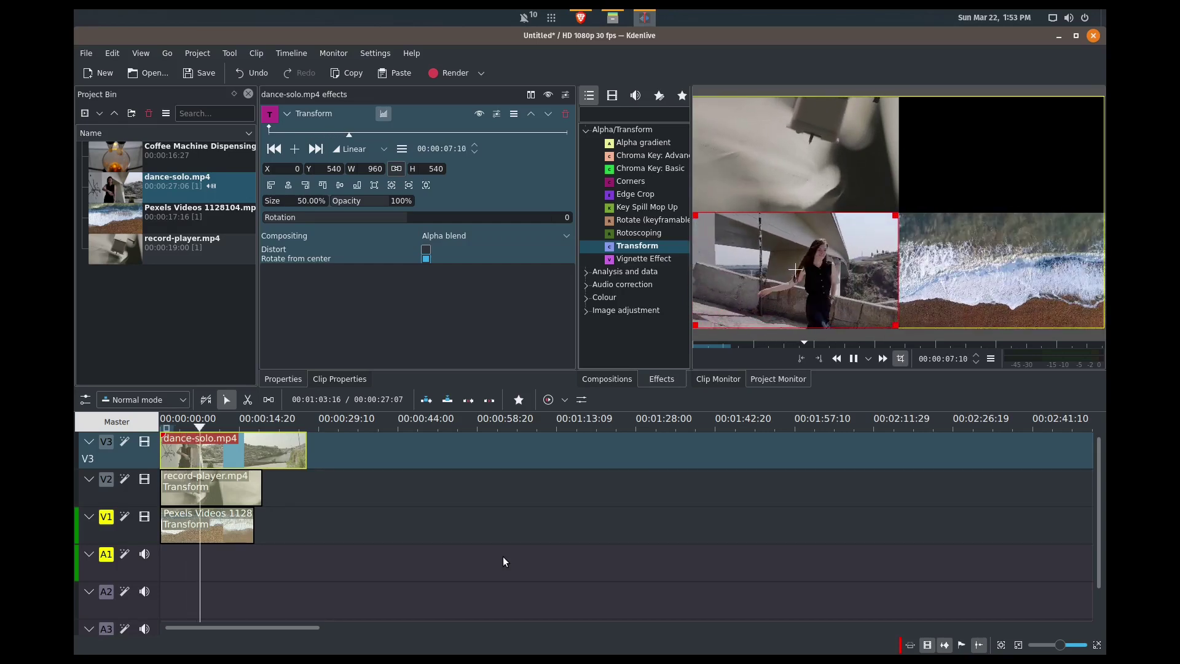
key(space)
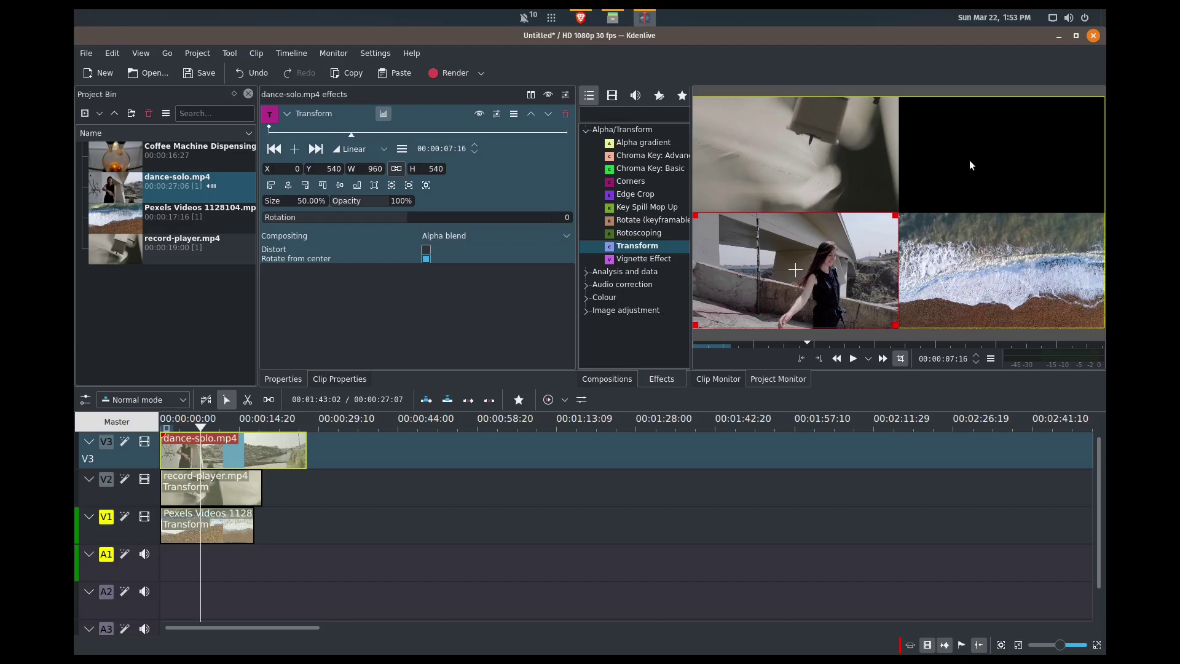
key(space)
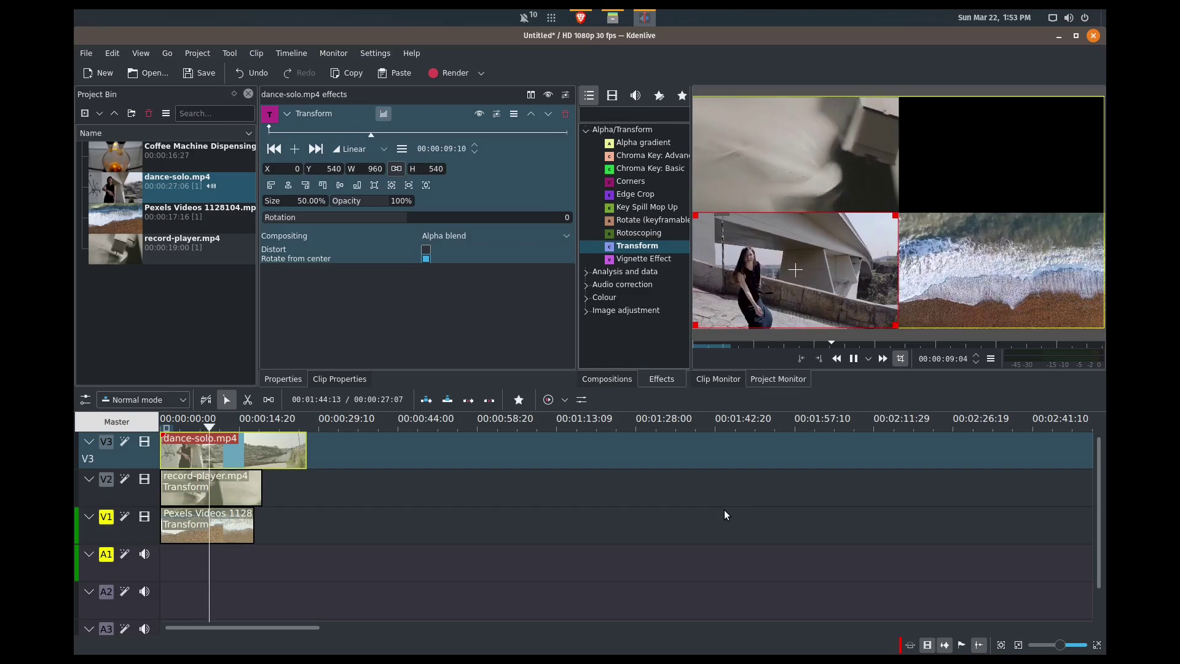
key(space)
Delete the dance-solo clip from V3 and the record-player clip from V2
key(Delete)
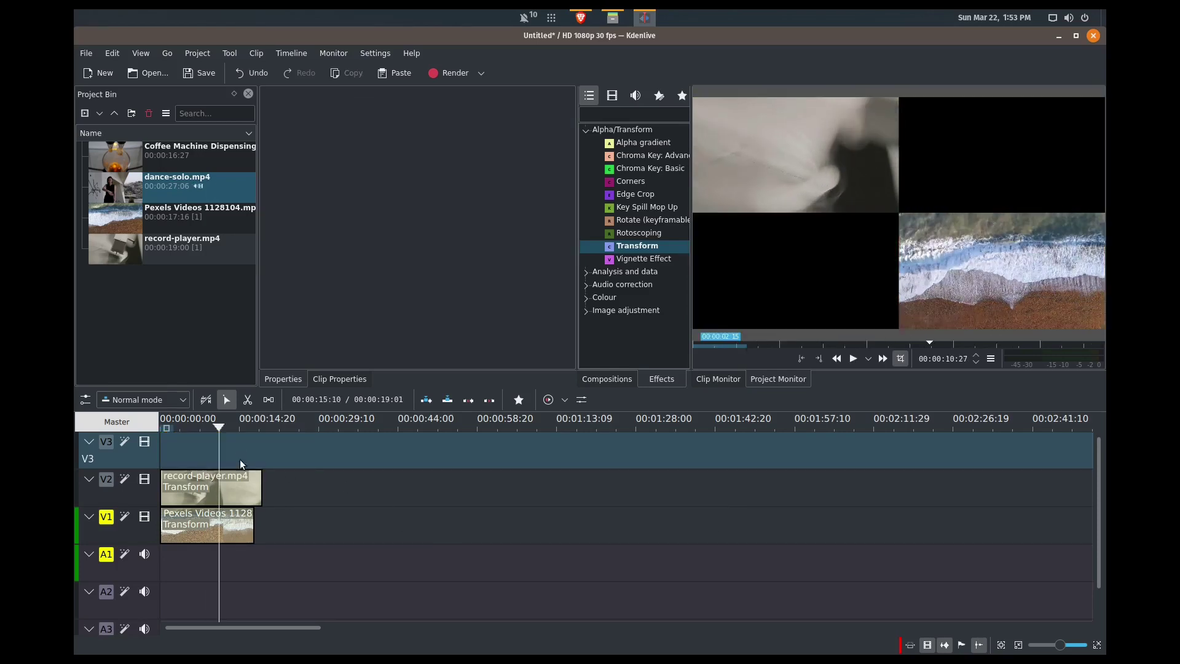
click(234, 489)
key(Delete)
Select the beach clip on V1 and preview it from the start to 00:00:04:28
click(241, 513)
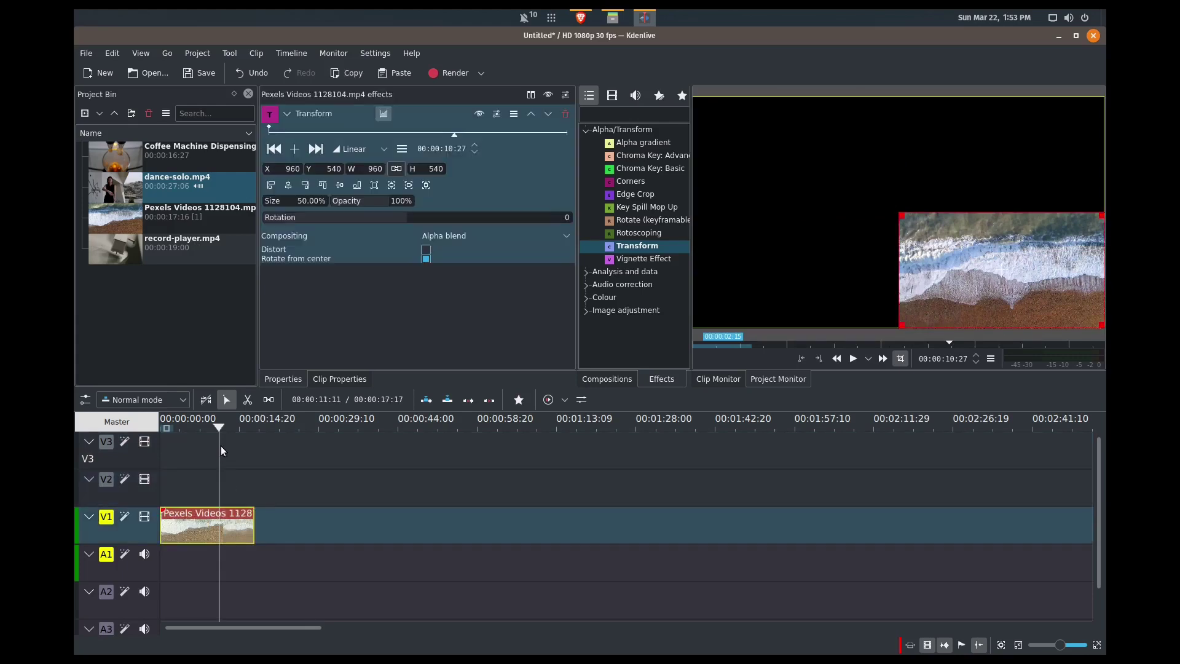
drag(219, 426, 154, 427)
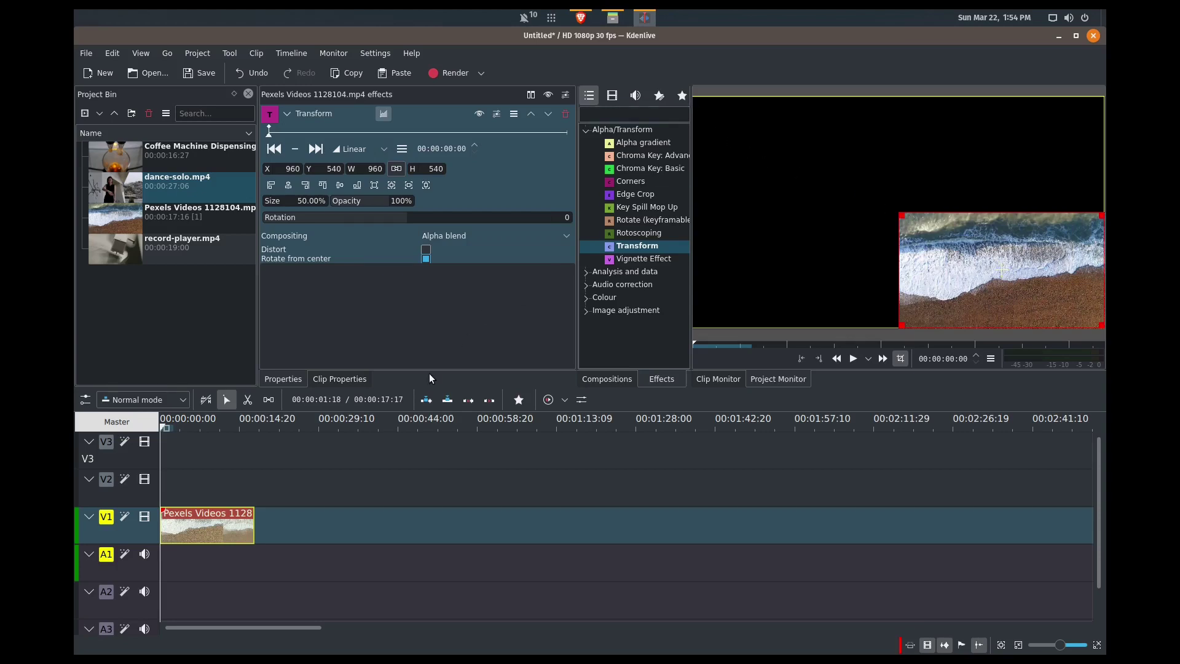
key(space)
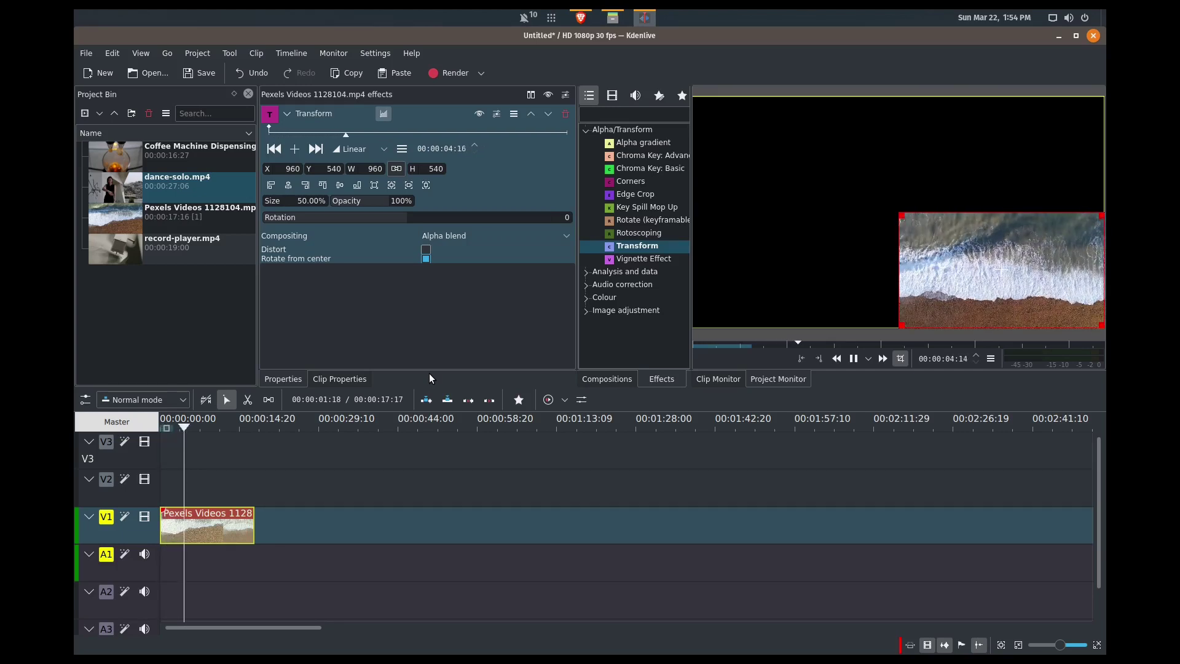
key(space)
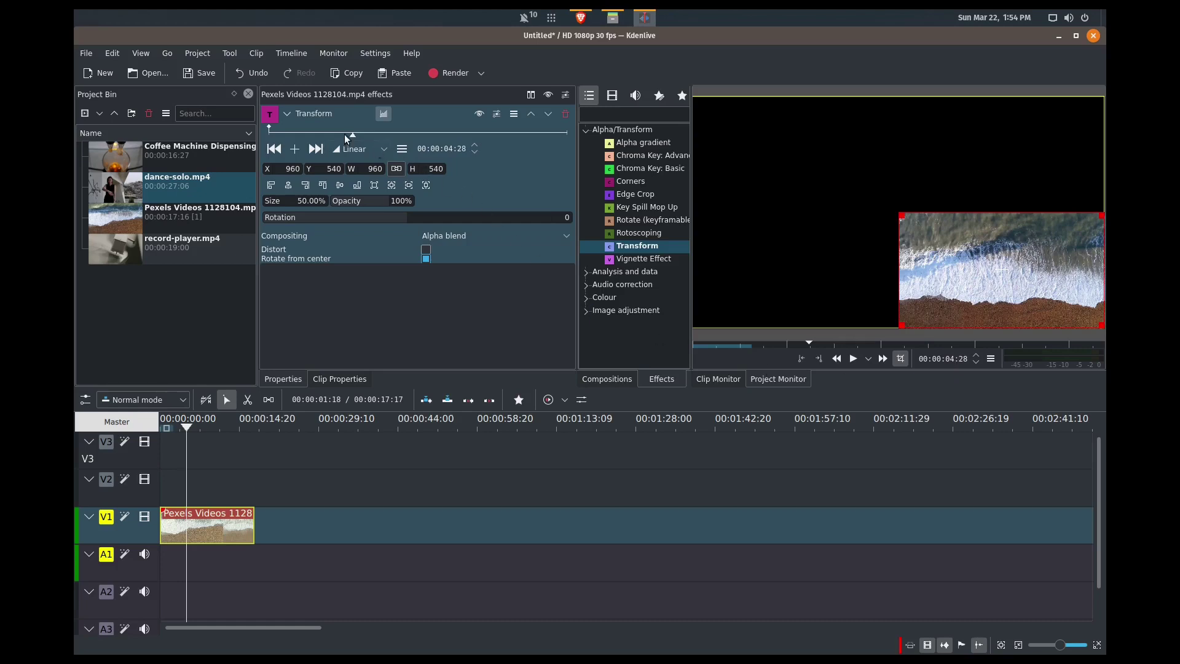
Add a Transform keyframe at 00:00:04:28 with the clip aligned to the top-left corner
click(296, 153)
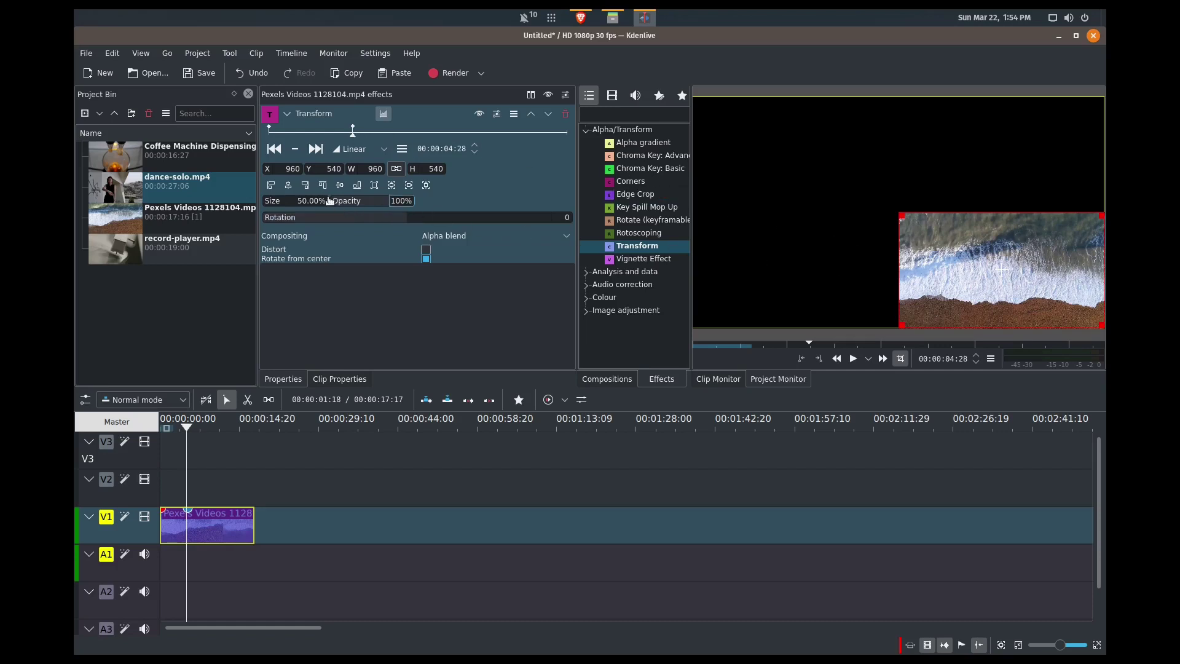
click(271, 186)
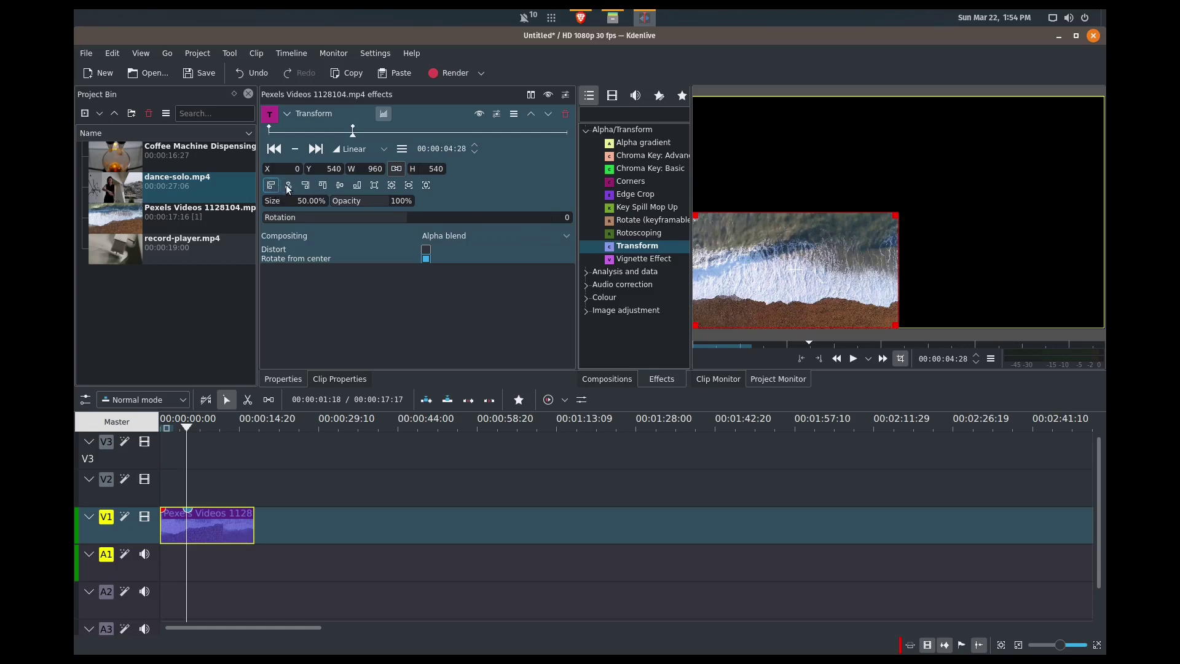
click(321, 186)
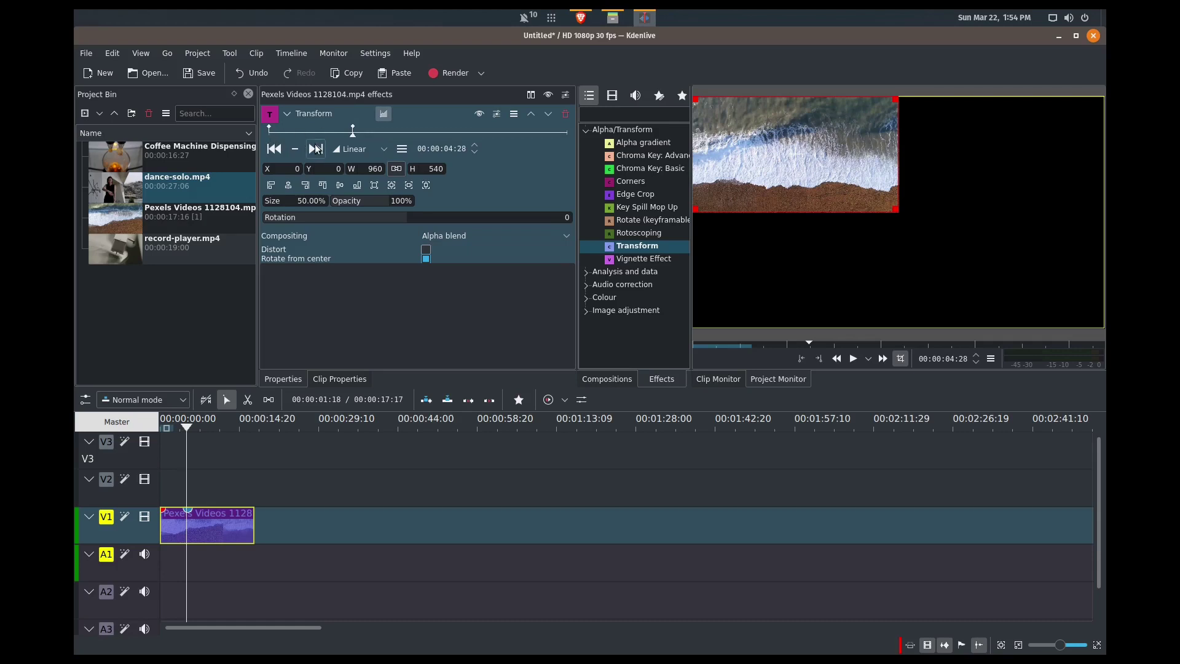
Step between the two keyframes and play the slide to check it
click(276, 150)
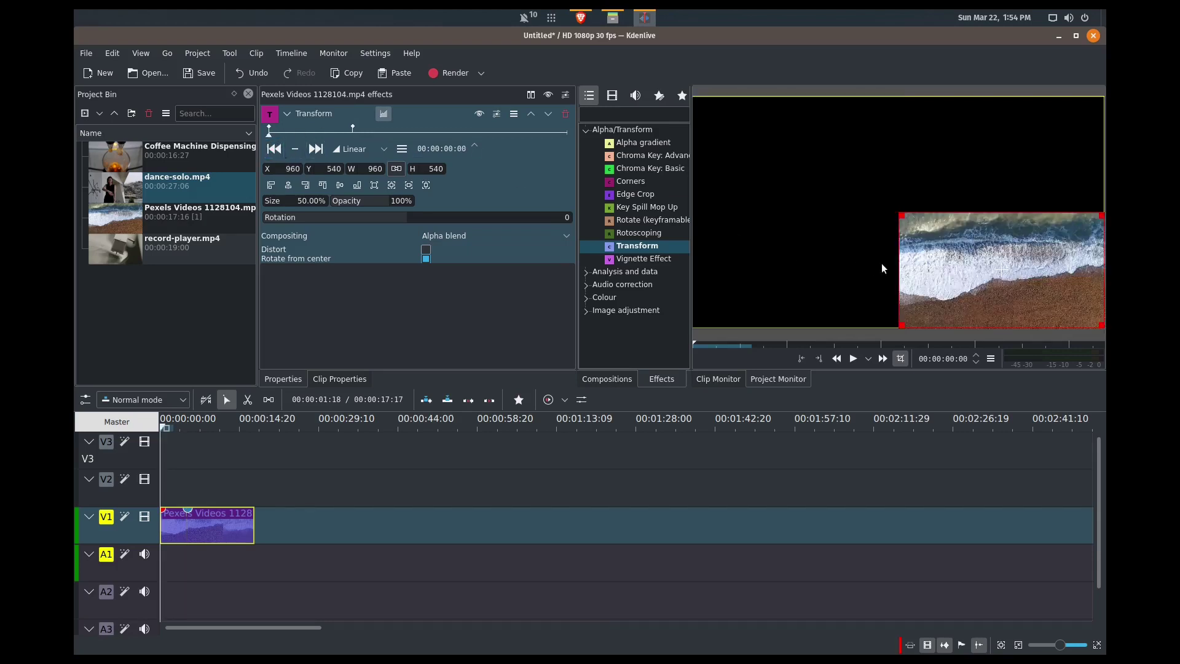
mouse_move(1091, 235)
click(315, 149)
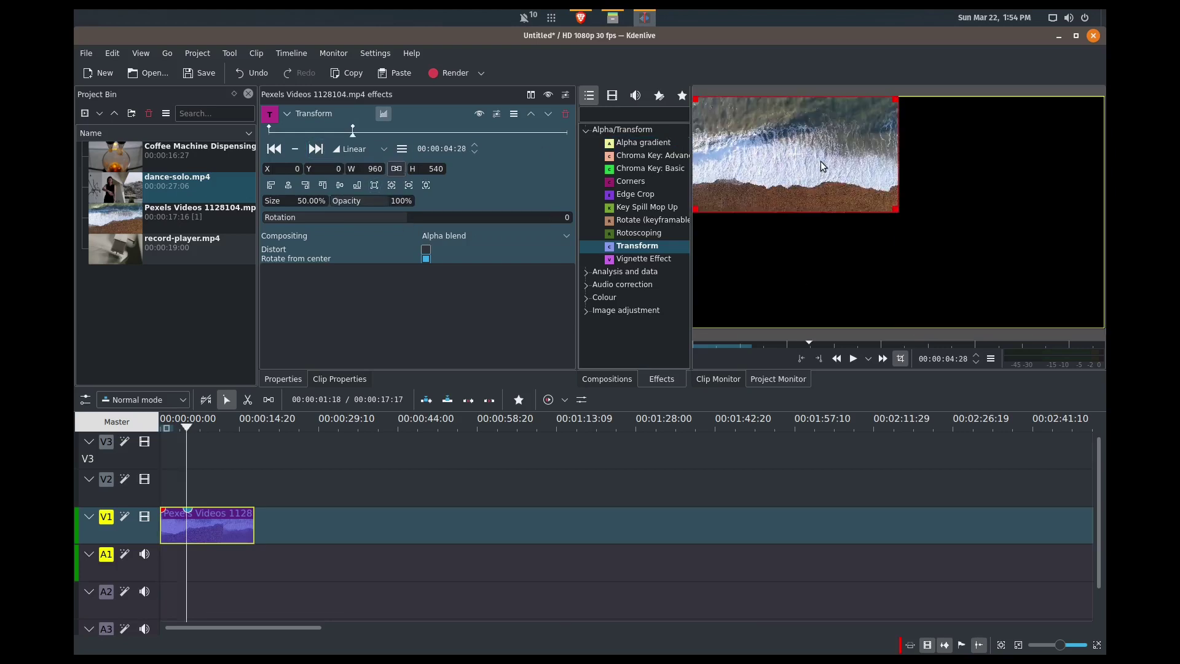
click(274, 149)
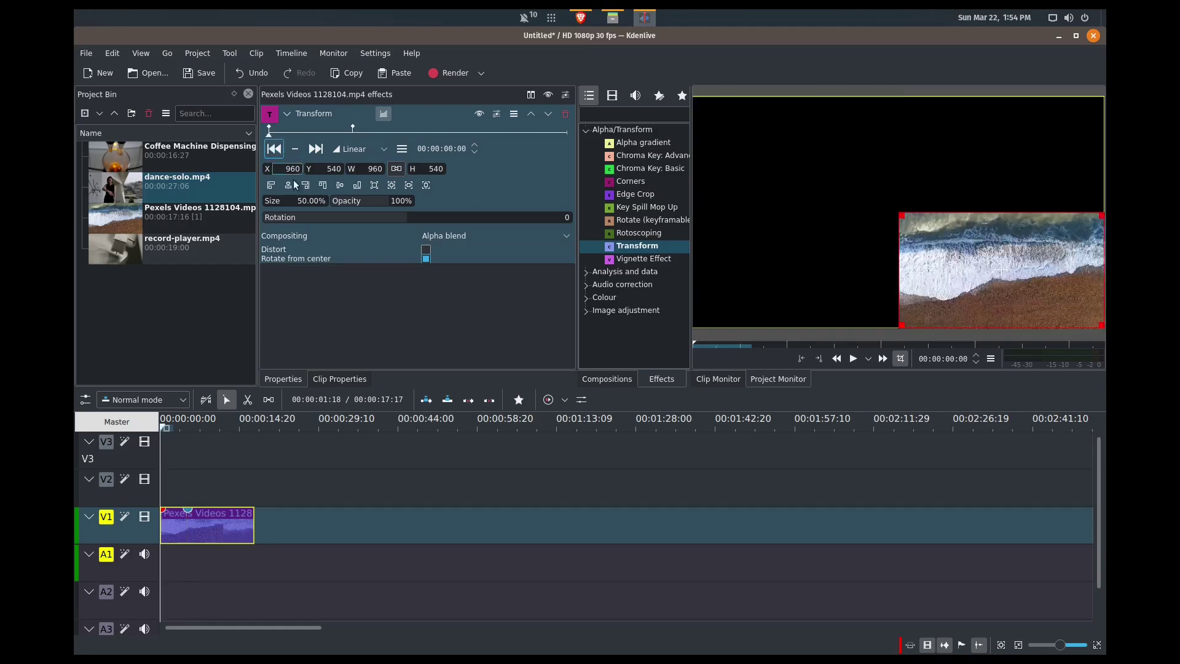
key(space)
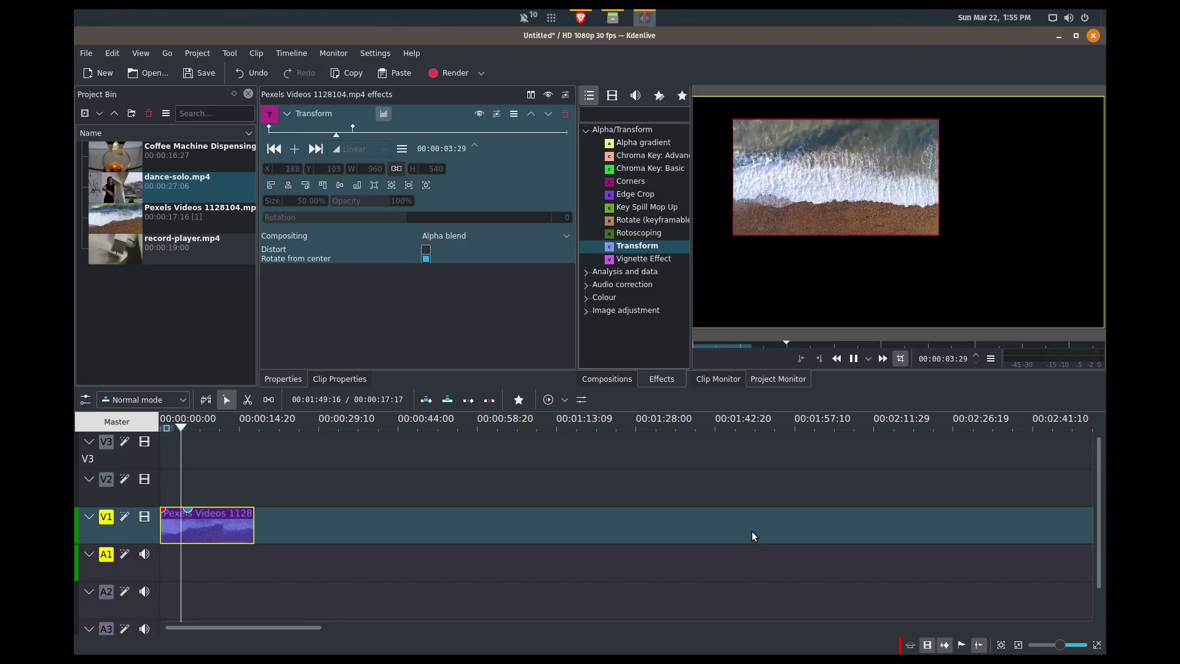
key(space)
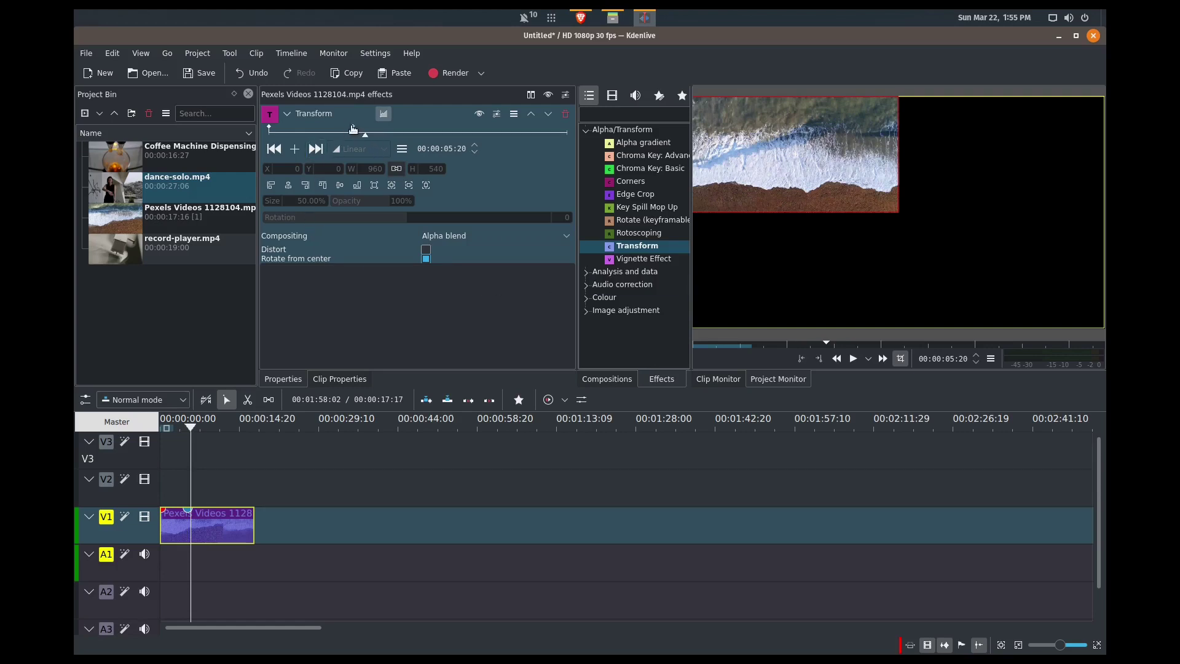
click(274, 149)
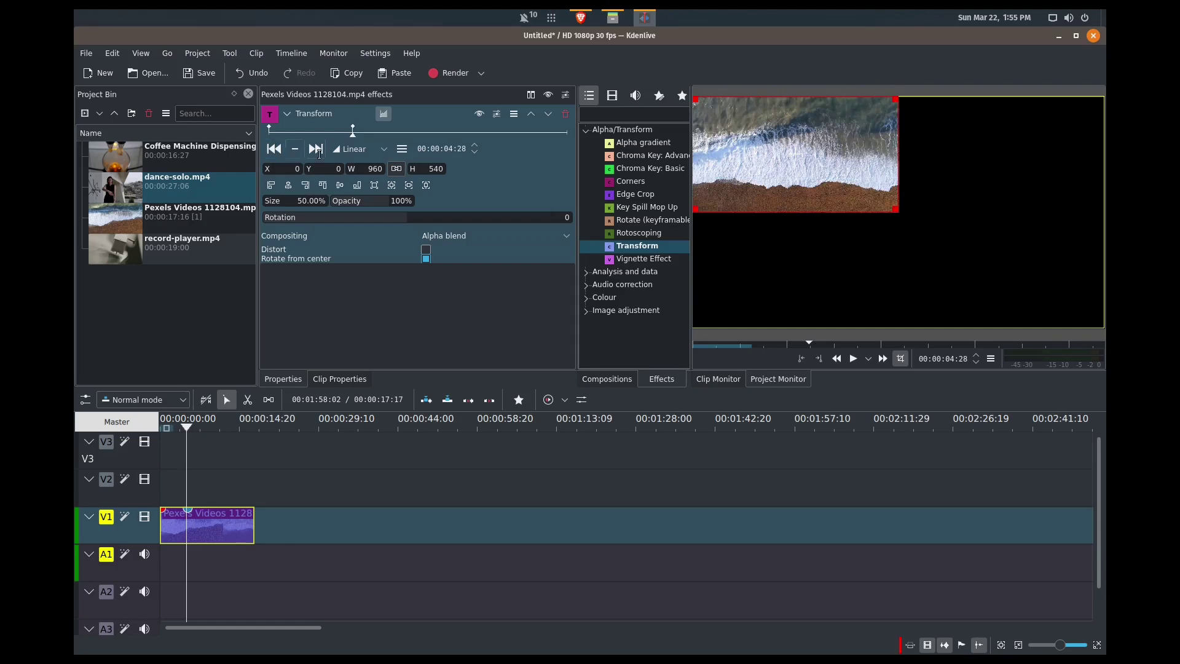
click(274, 149)
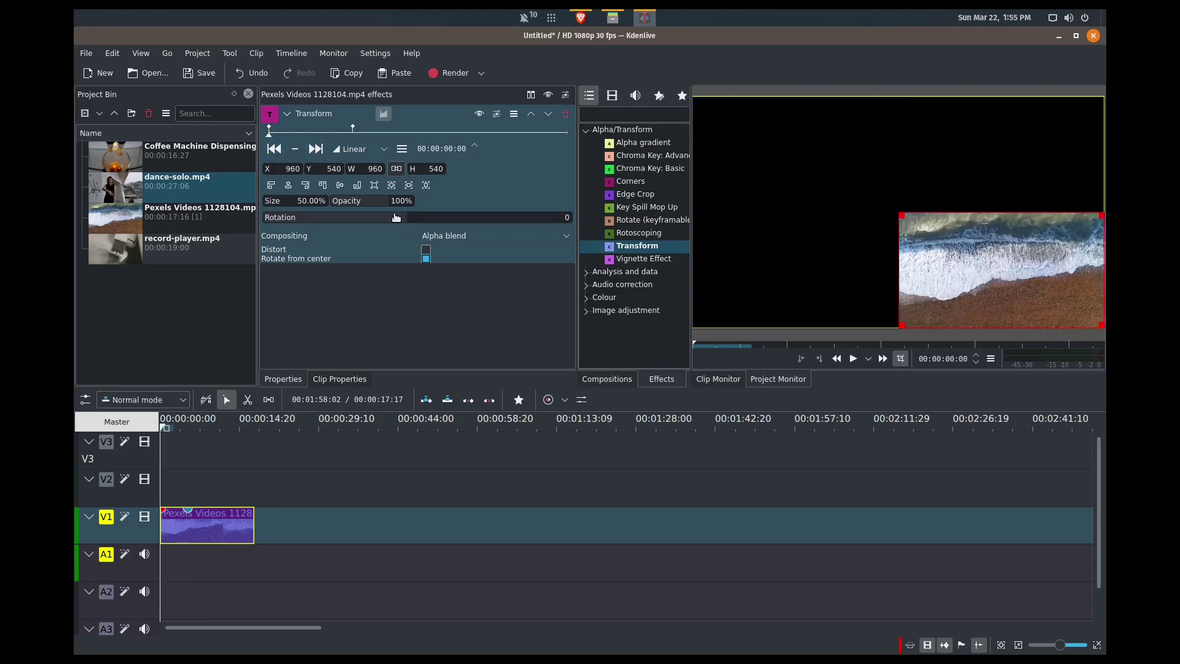
Centre the first keyframe at X 480, Y 270 and set Size 100% at the 00:00:04:28 keyframe
click(291, 190)
click(333, 186)
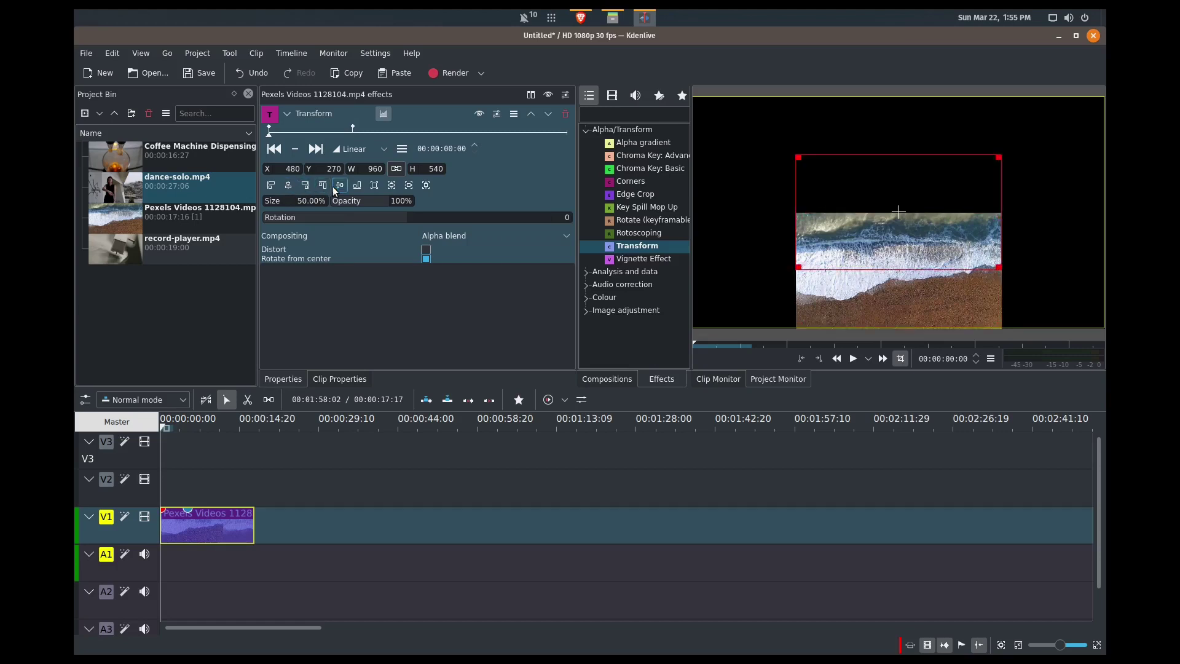
click(314, 151)
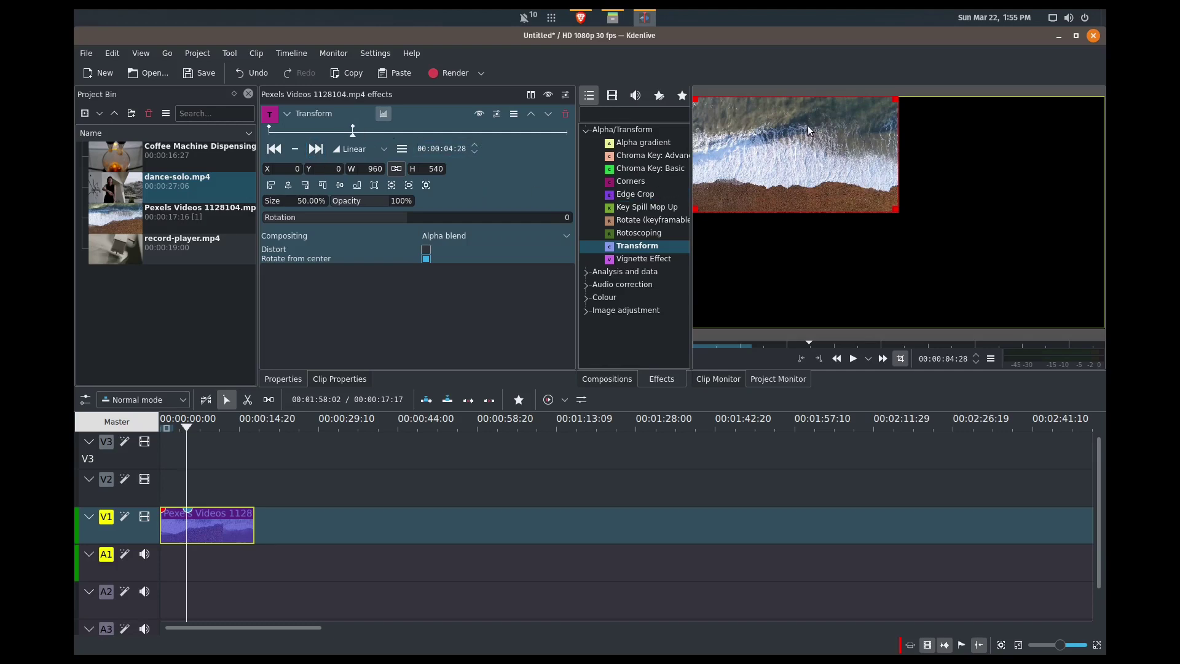
mouse_move(1099, 325)
click(299, 201)
key(Delete)
text(10)
key(Tab)
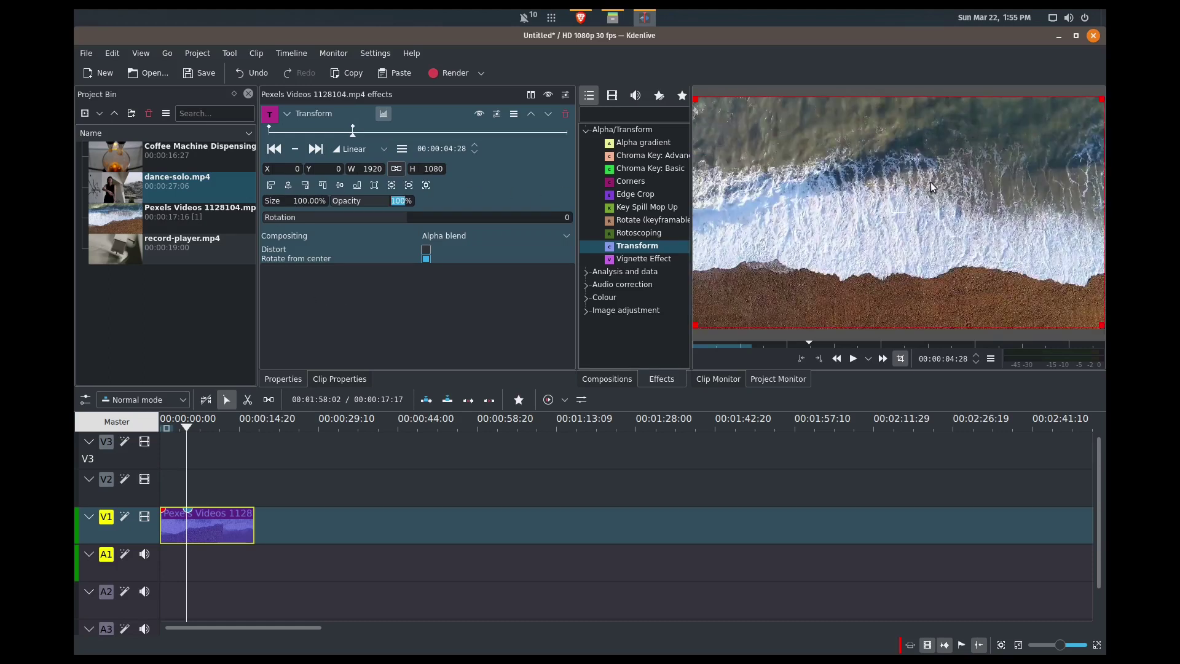
click(289, 185)
click(278, 157)
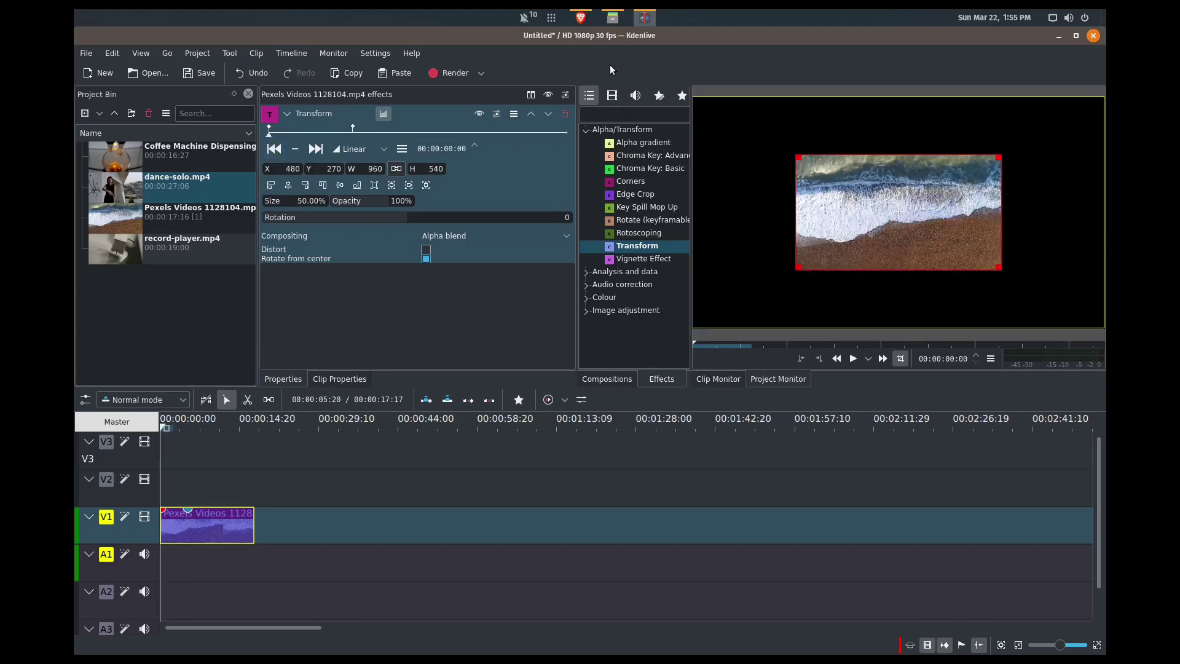
Preview the growing animation and stop at 00:00:08:10
key(space)
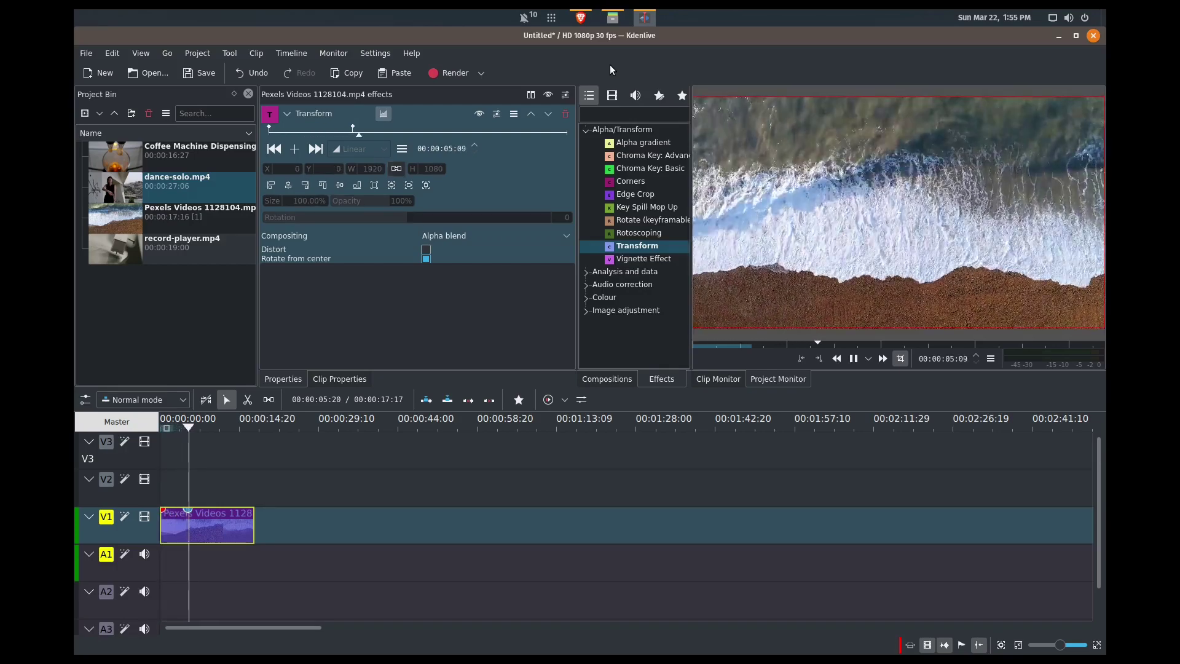
key(space)
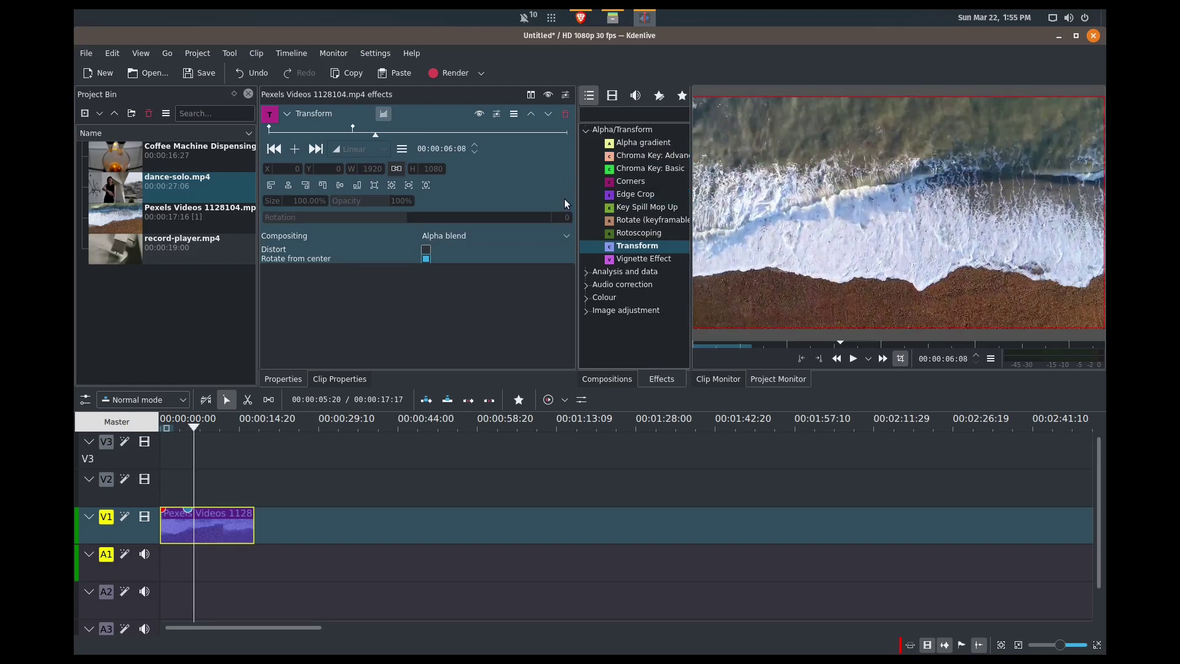
click(611, 249)
click(446, 114)
click(896, 216)
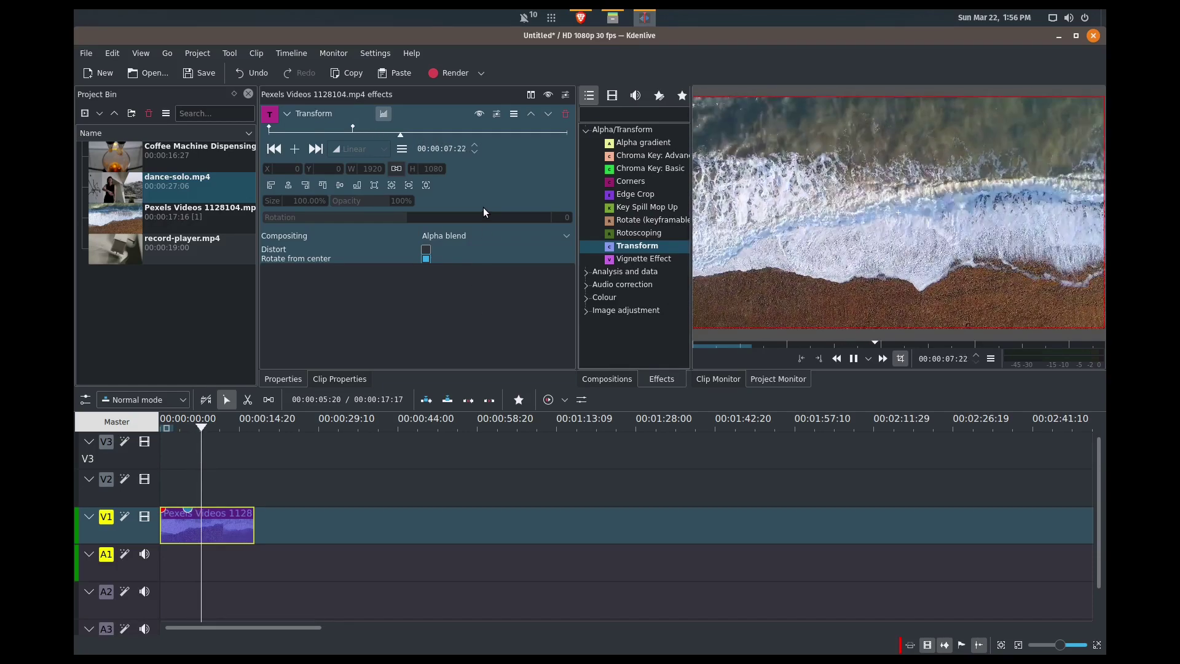
key(space)
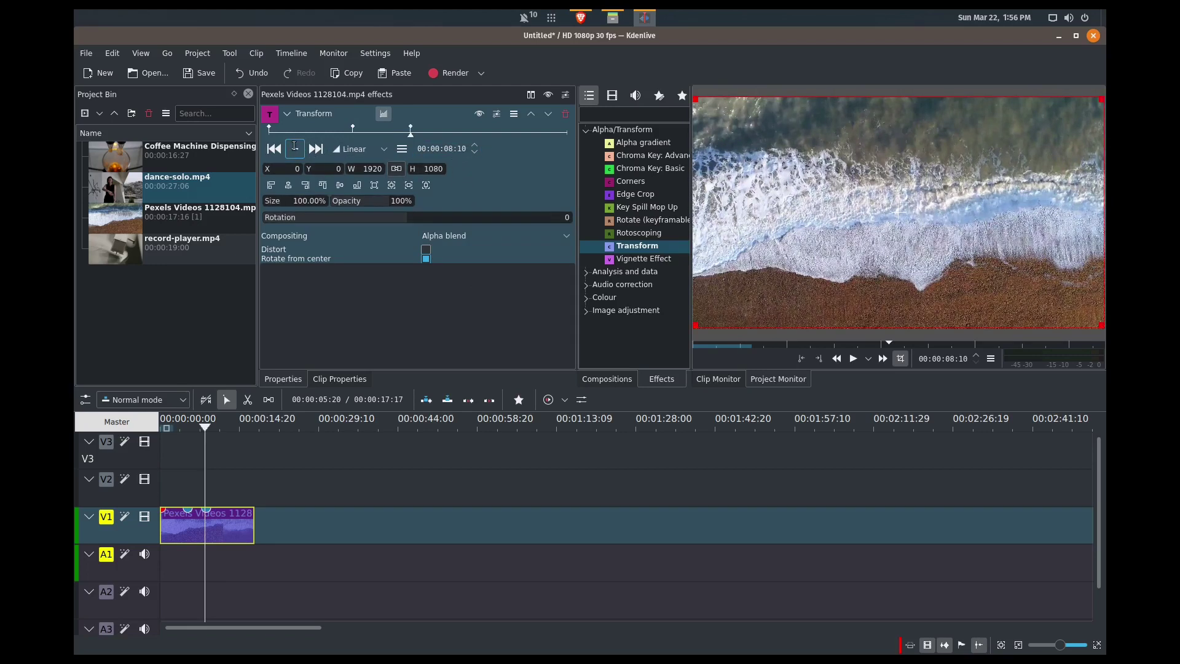
Add a keyframe at 00:00:08:10 with Size 50%, centred at X 480, Y 270
click(294, 149)
click(307, 201)
key(shift+Left)
key(shift+Left)
key(shift+Left)
key(Tab)
key(Tab)
click(307, 201)
key(shift+Left)
key(shift+Left)
key(shift+Left)
text(50)
key(Tab)
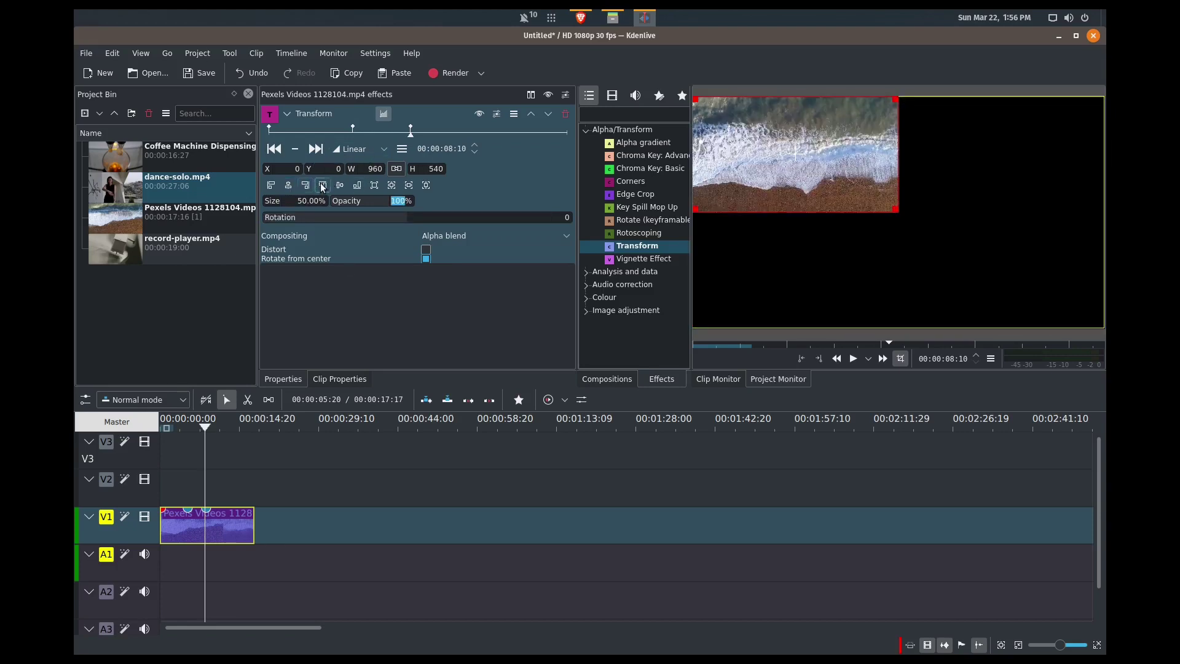
click(289, 186)
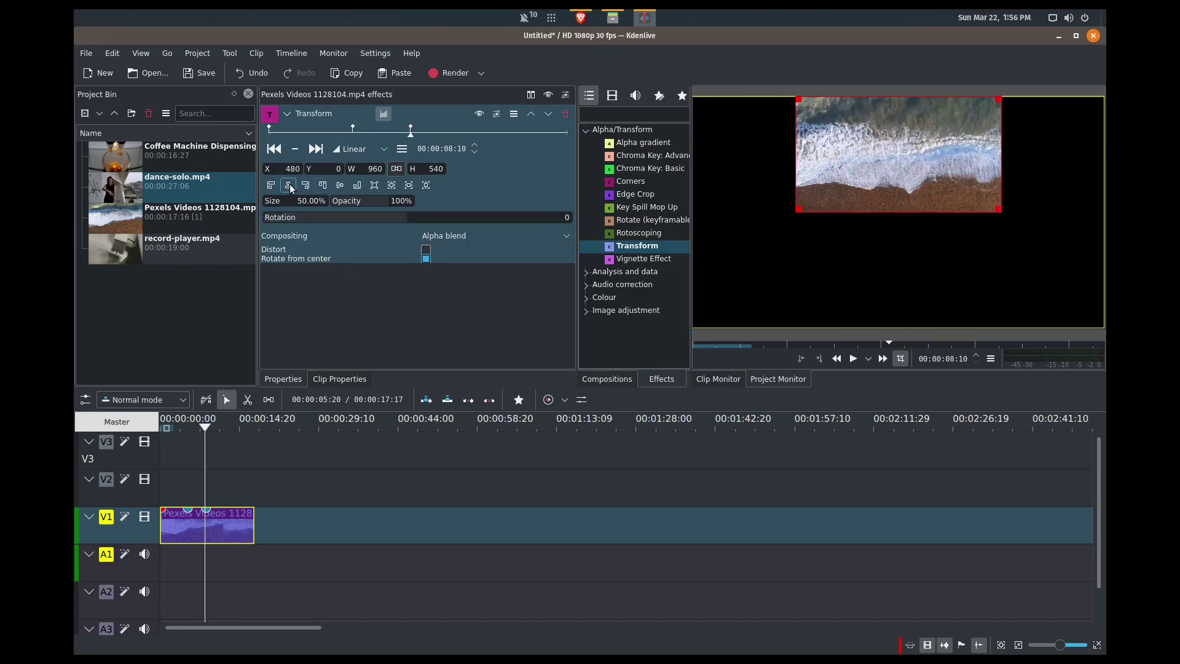
click(342, 187)
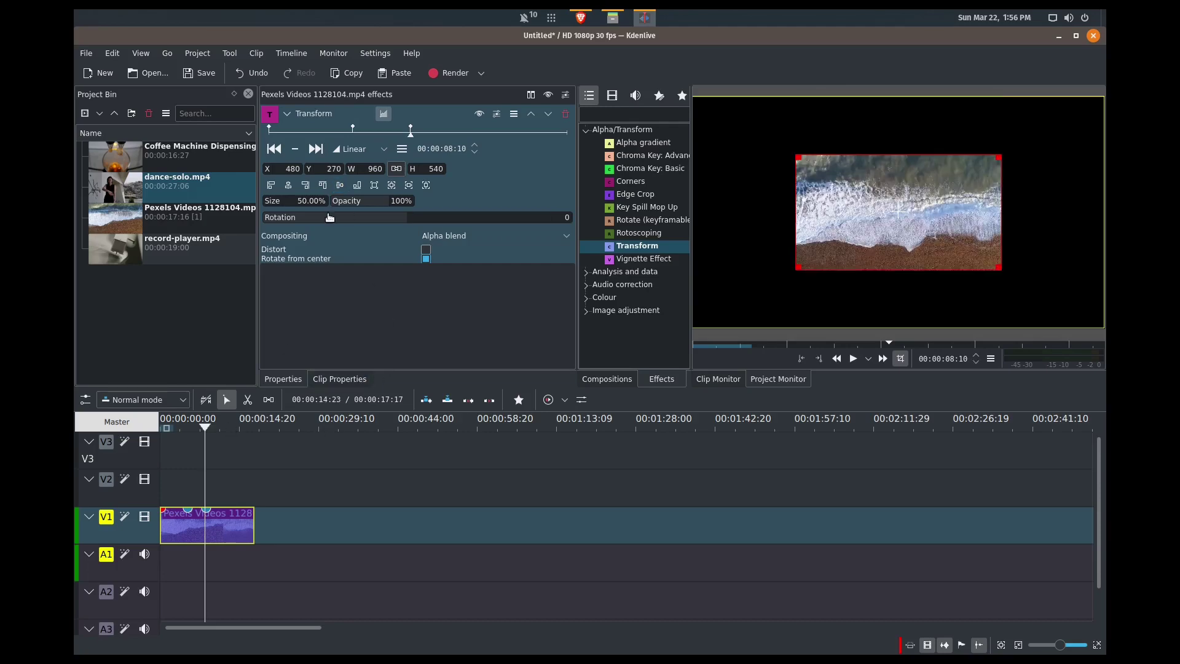
Play the transform animation from the start, ending at 00:00:10:27
click(274, 149)
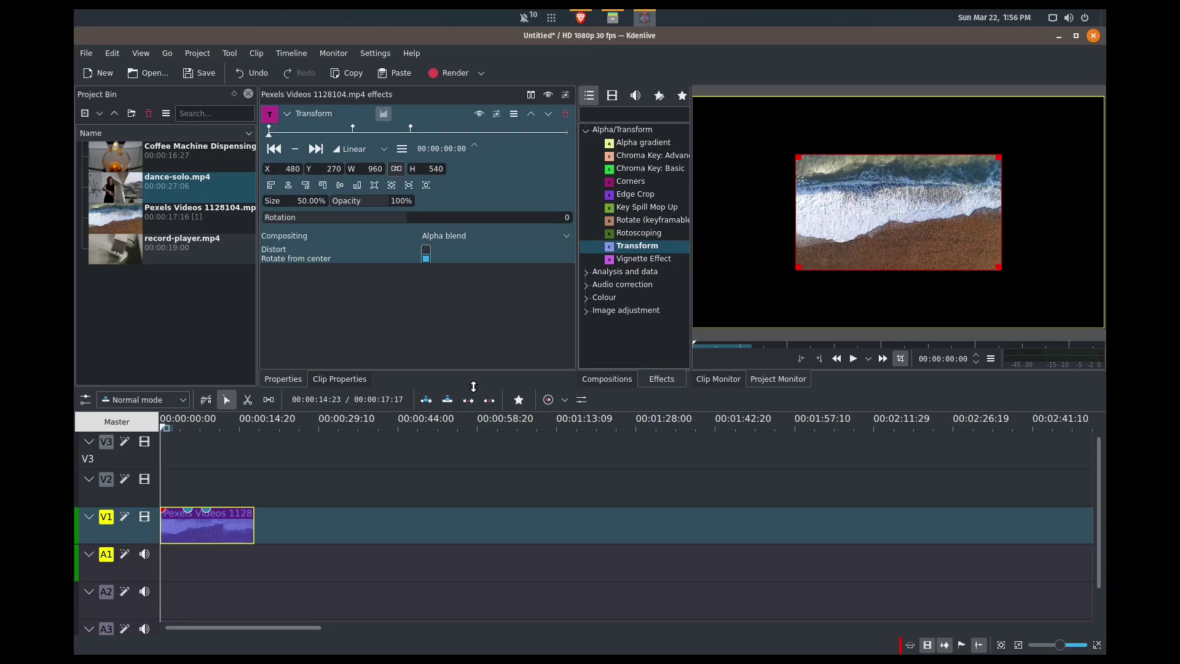
key(space)
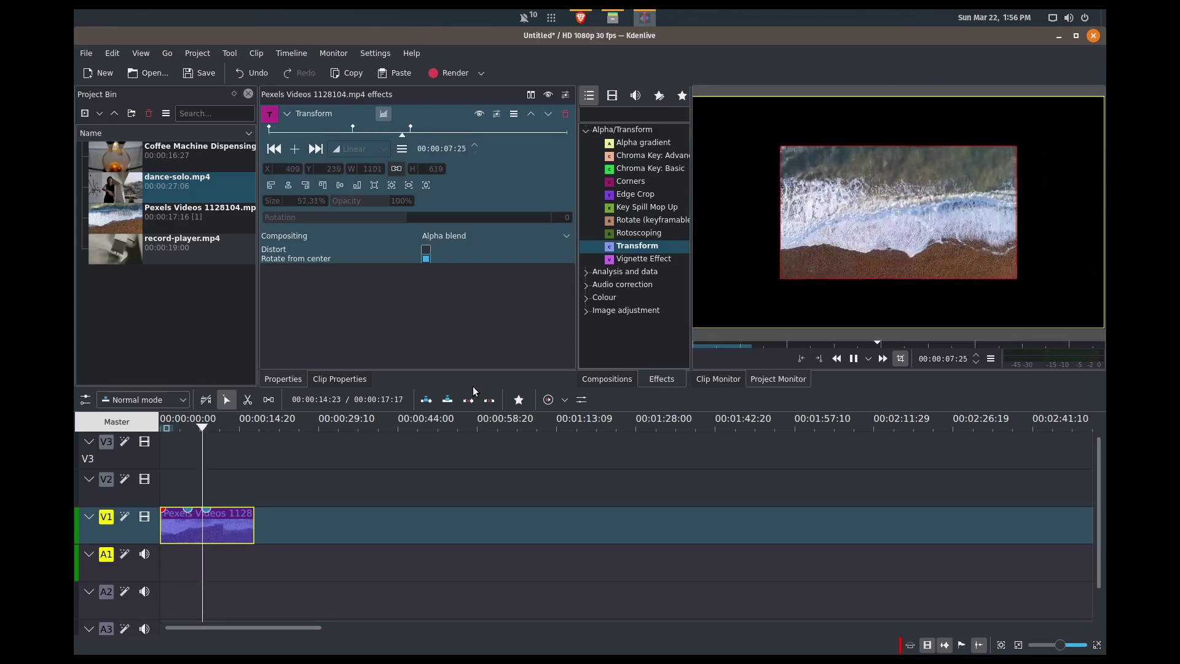
key(space)
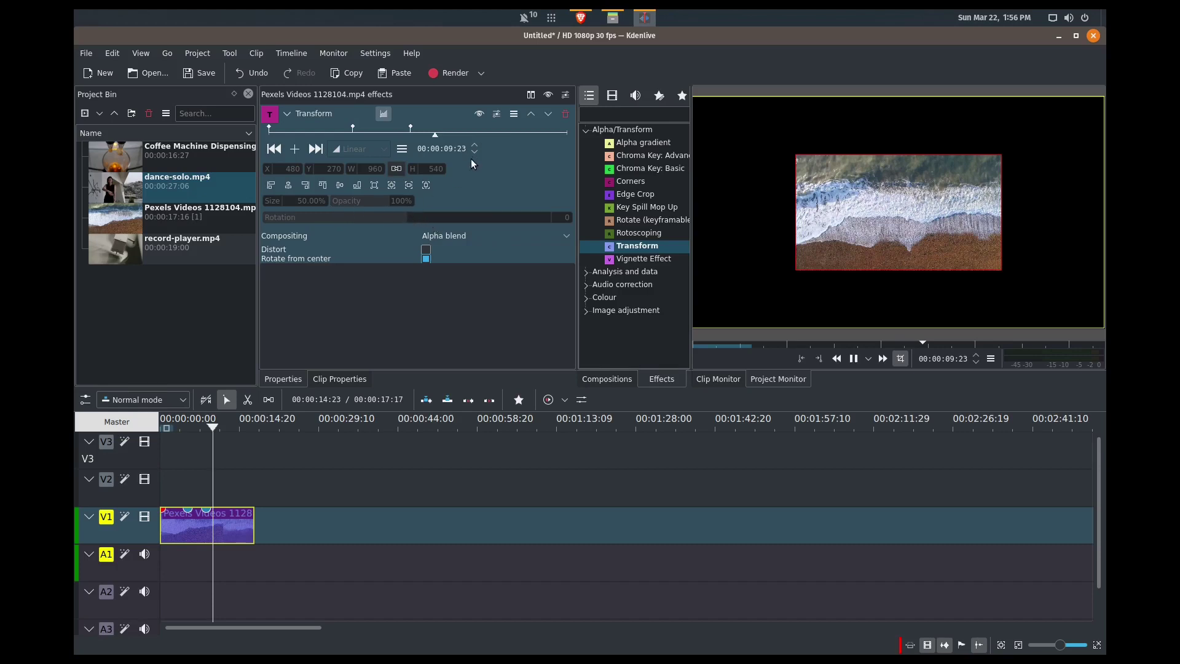
key(space)
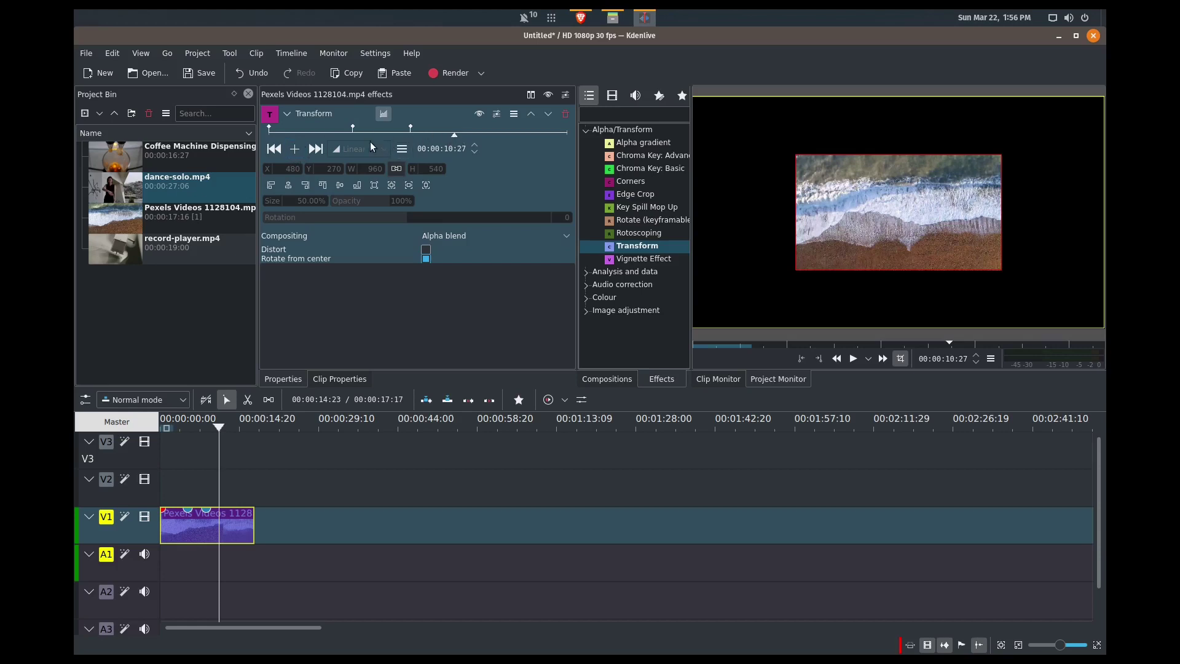
Add a keyframe at 00:00:10:27 with Rotation 360, then preview from the 00:00:04:28 keyframe
click(296, 150)
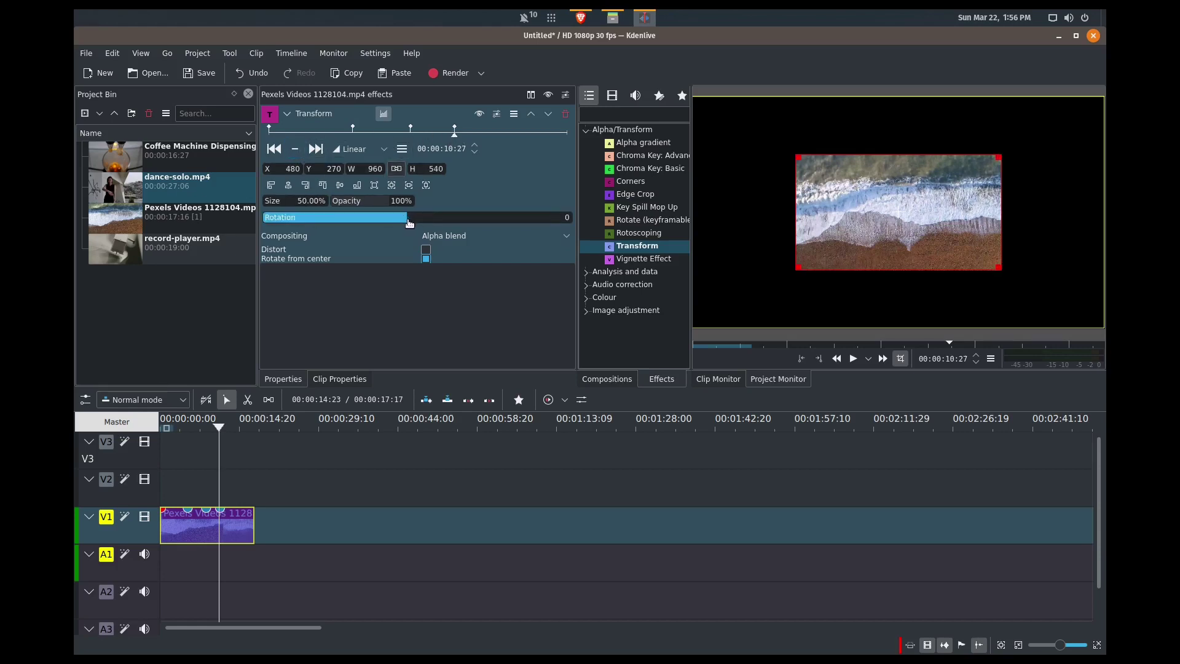
drag(411, 223, 557, 222)
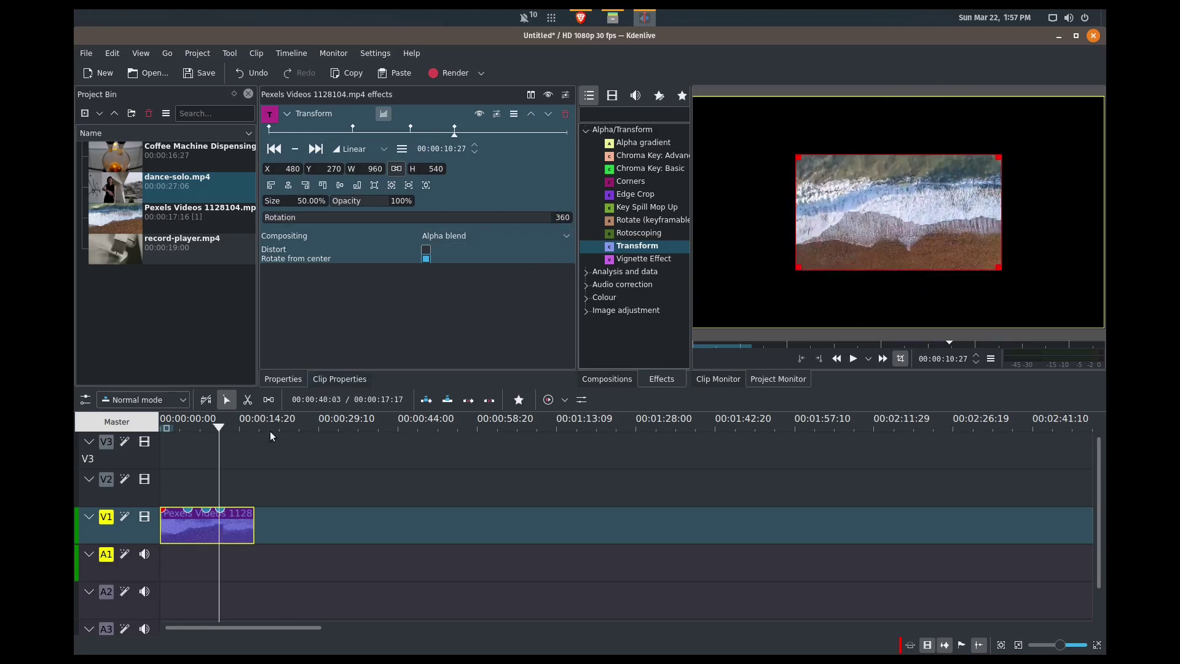
click(277, 149)
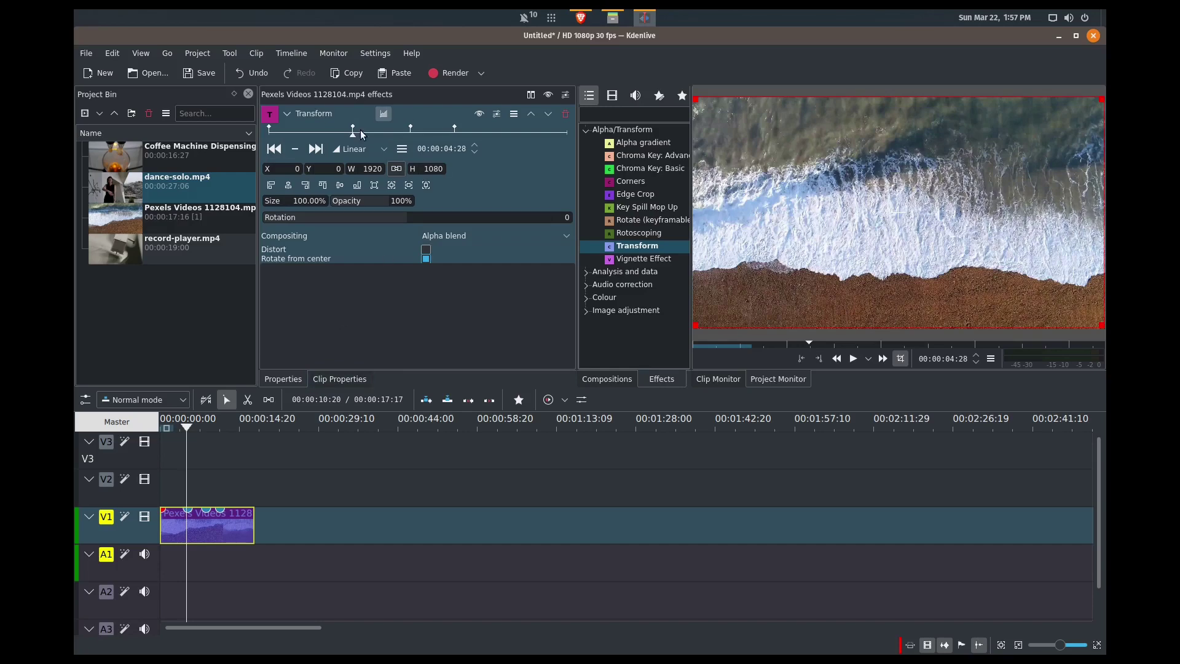
key(space)
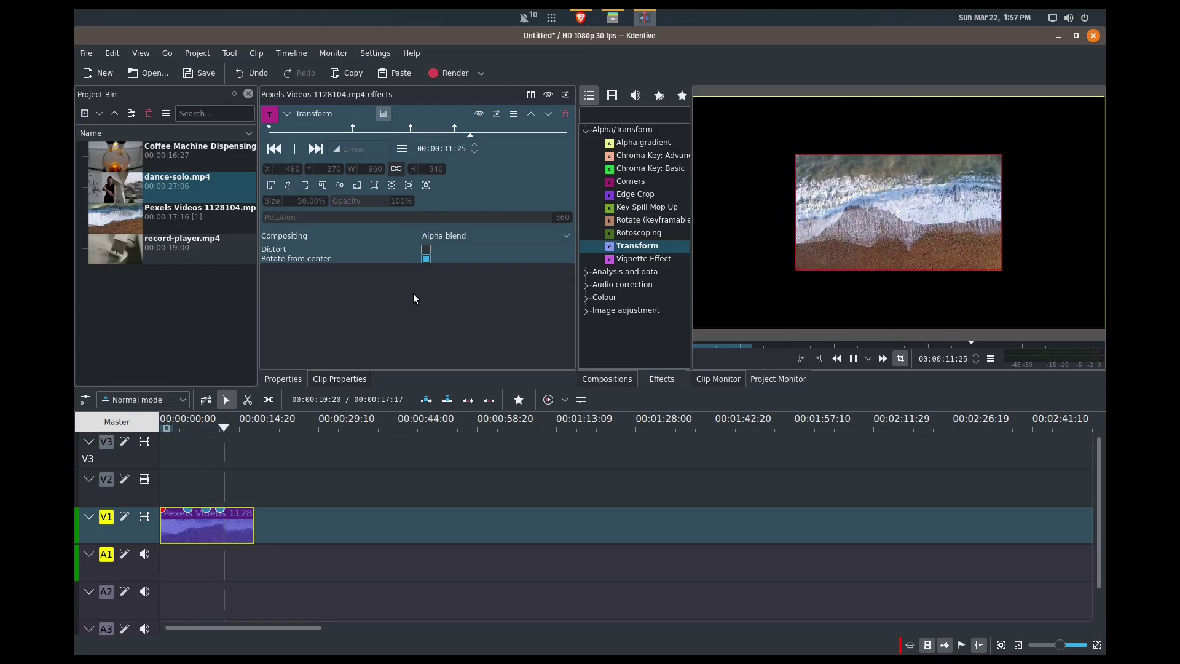
key(space)
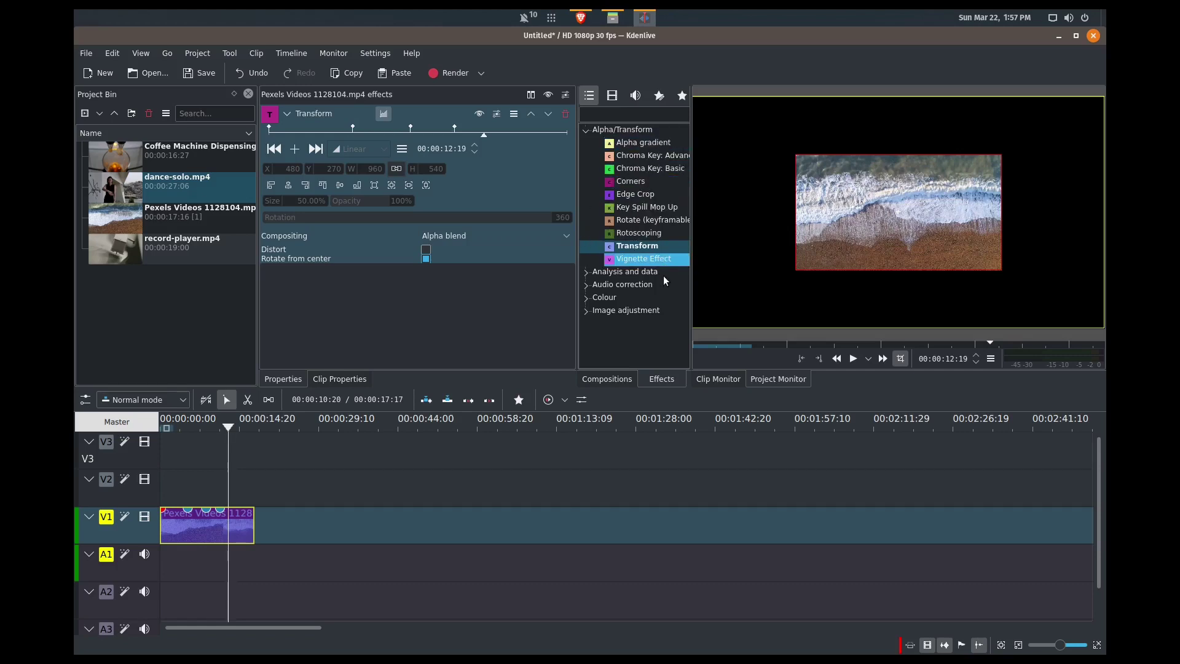
click(587, 131)
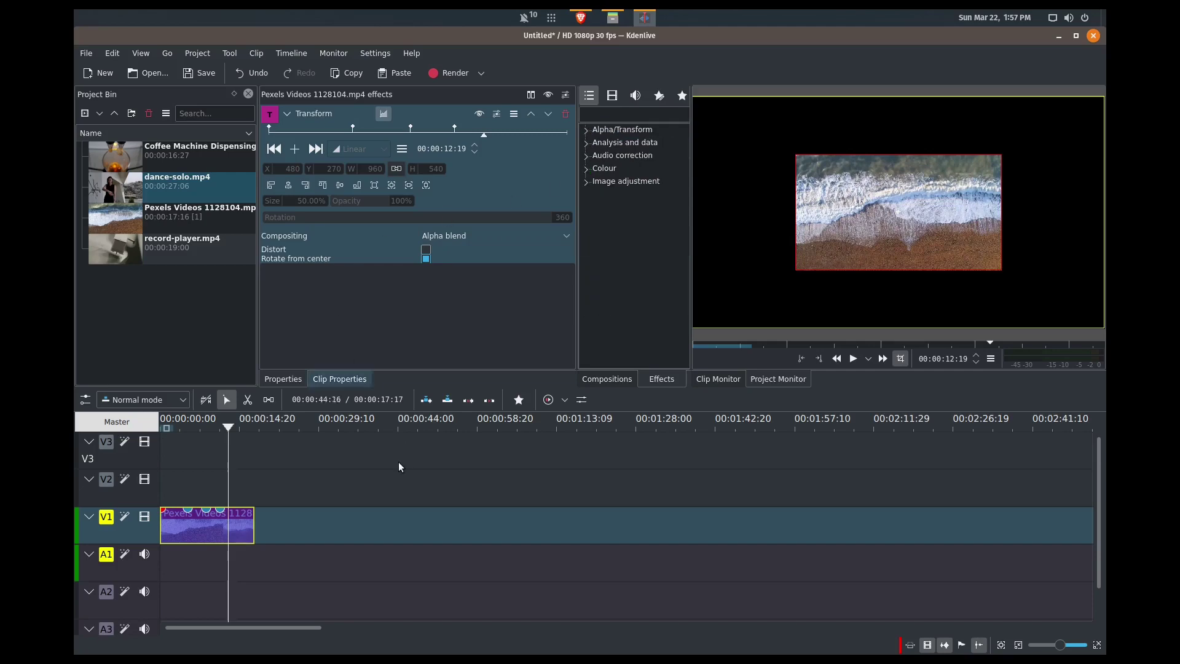
Remove the Transform effect and apply Brightness (keyframable) from the Colour category to the beach clip
click(565, 114)
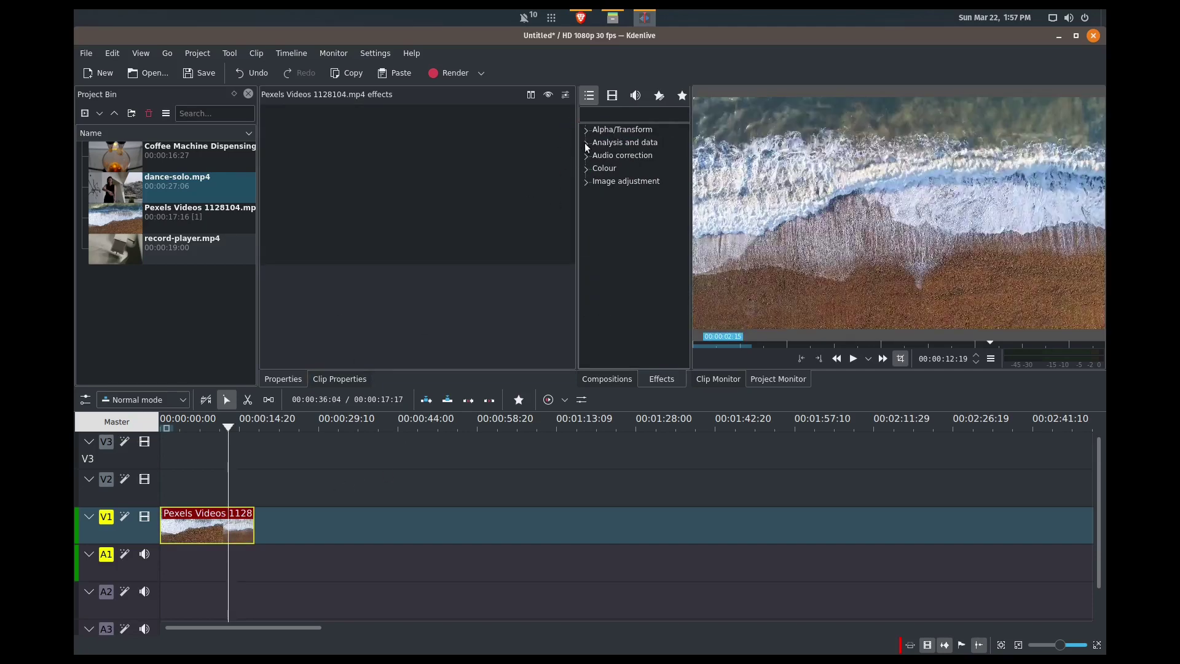
click(586, 143)
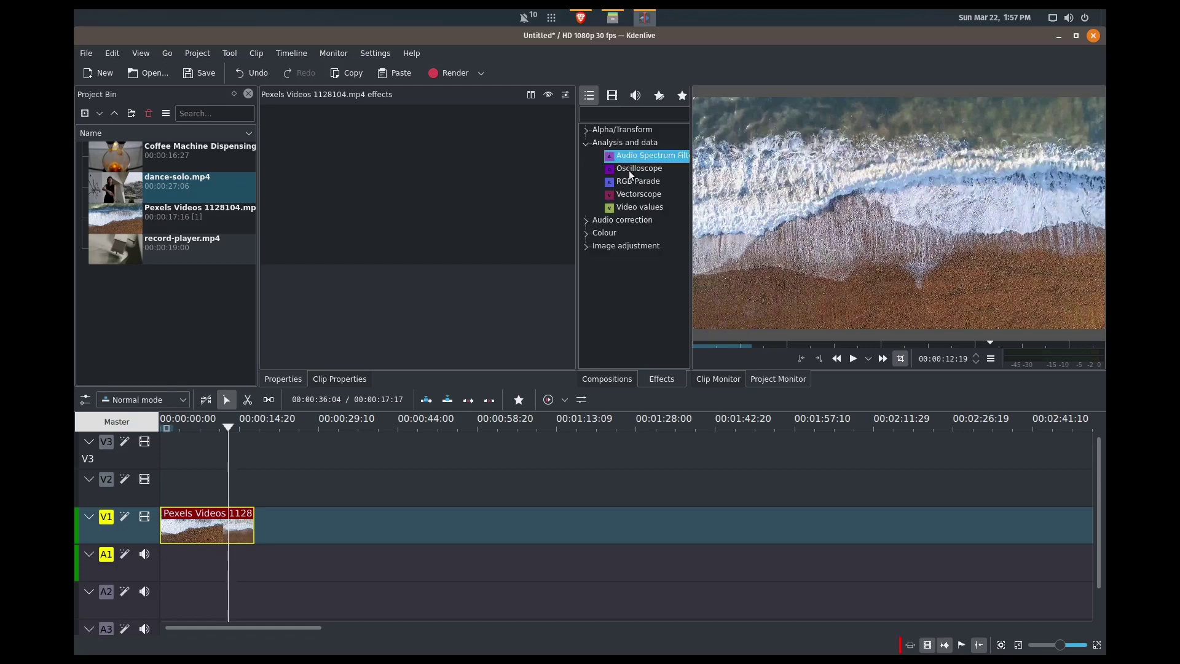
click(586, 142)
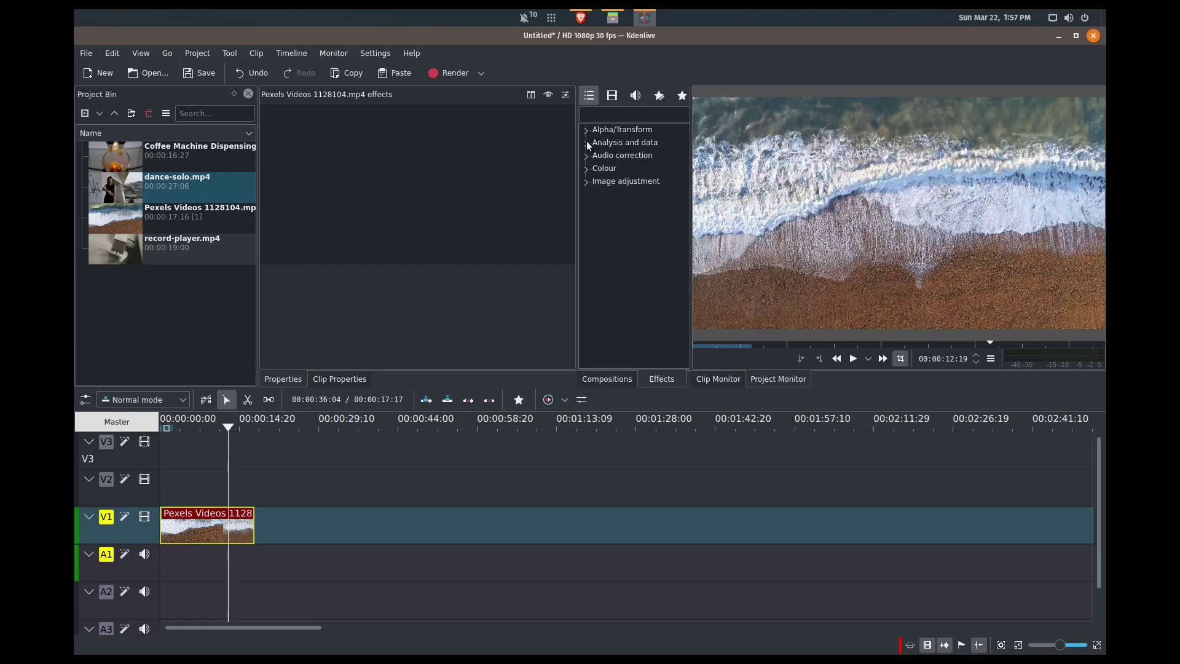
click(587, 169)
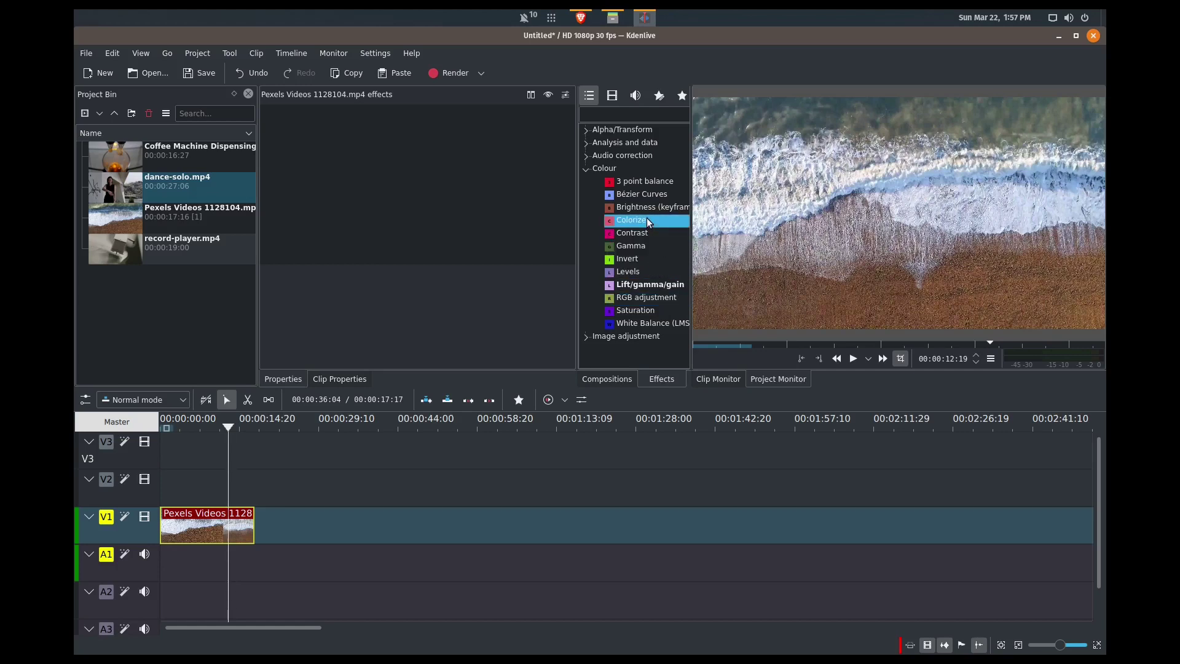
drag(647, 209, 204, 528)
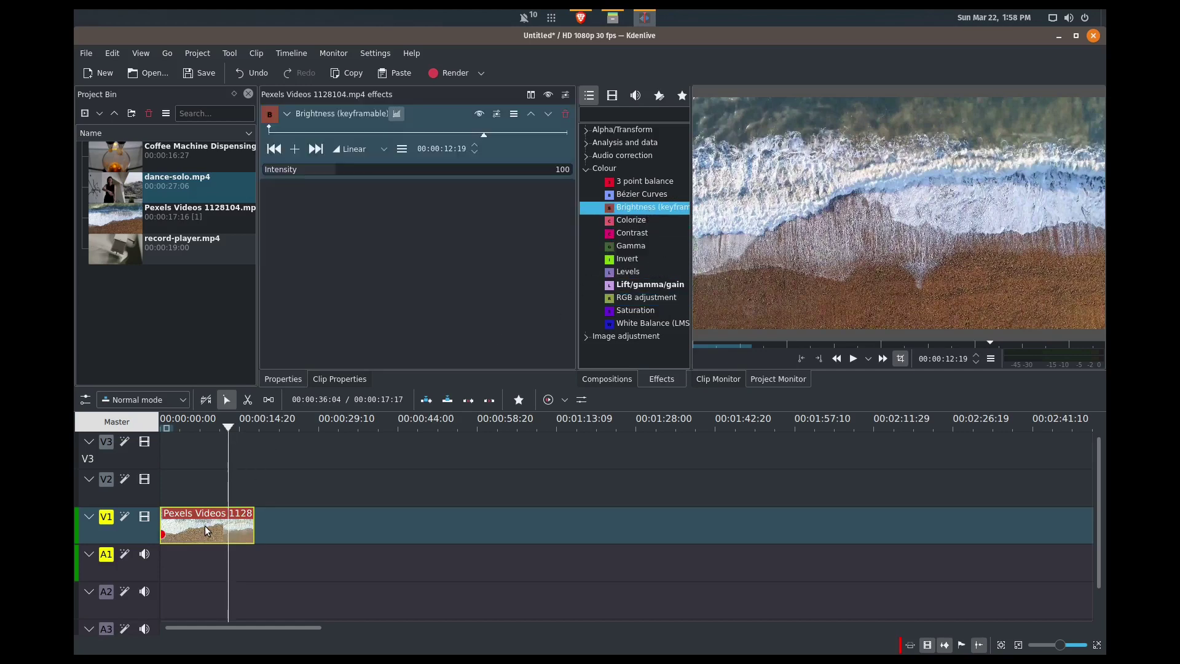
Try different Brightness intensities, then remove and reapply the Brightness (keyframable) effect
drag(335, 172, 398, 178)
click(274, 149)
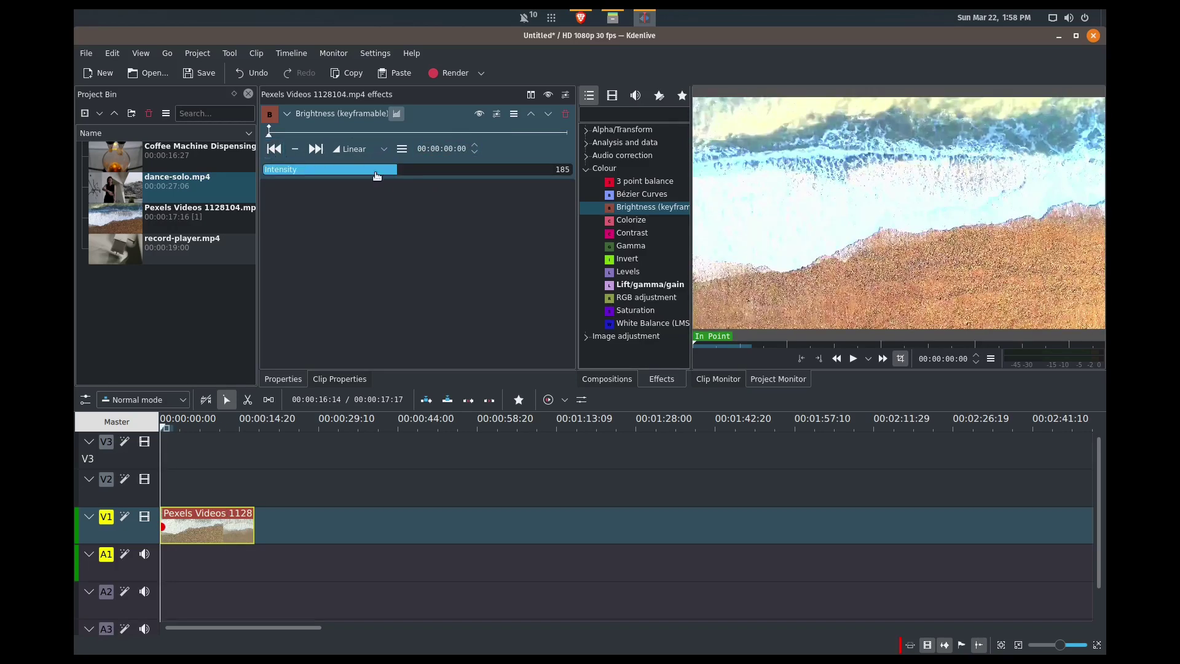
click(562, 170)
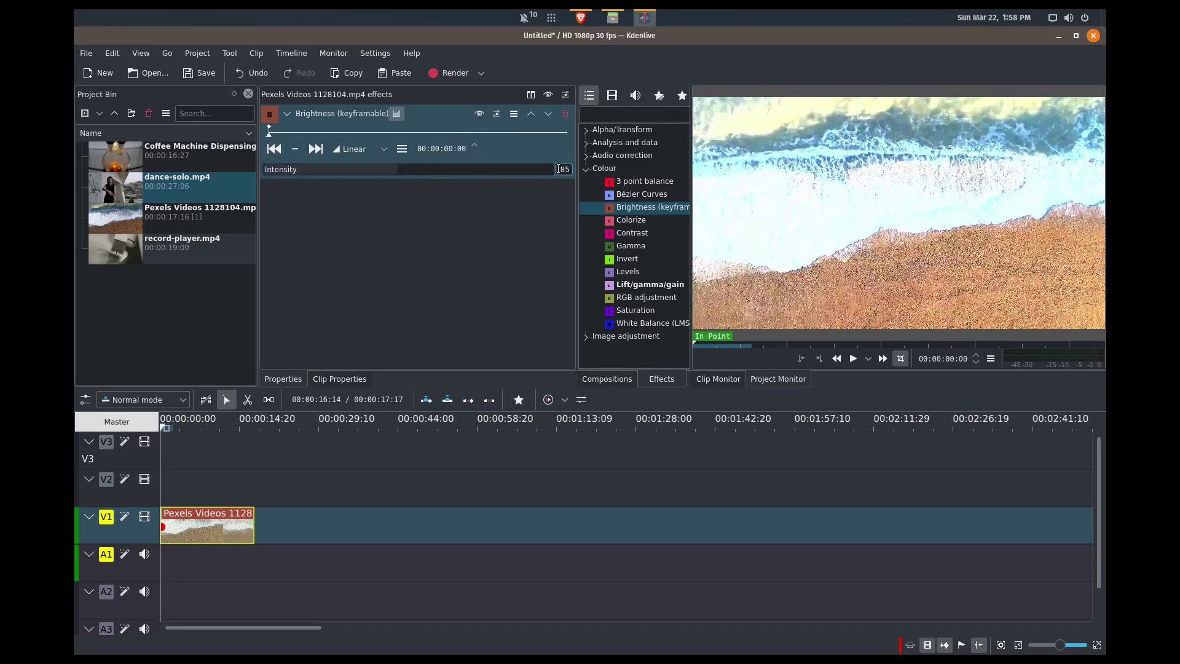
text(0)
key(Return)
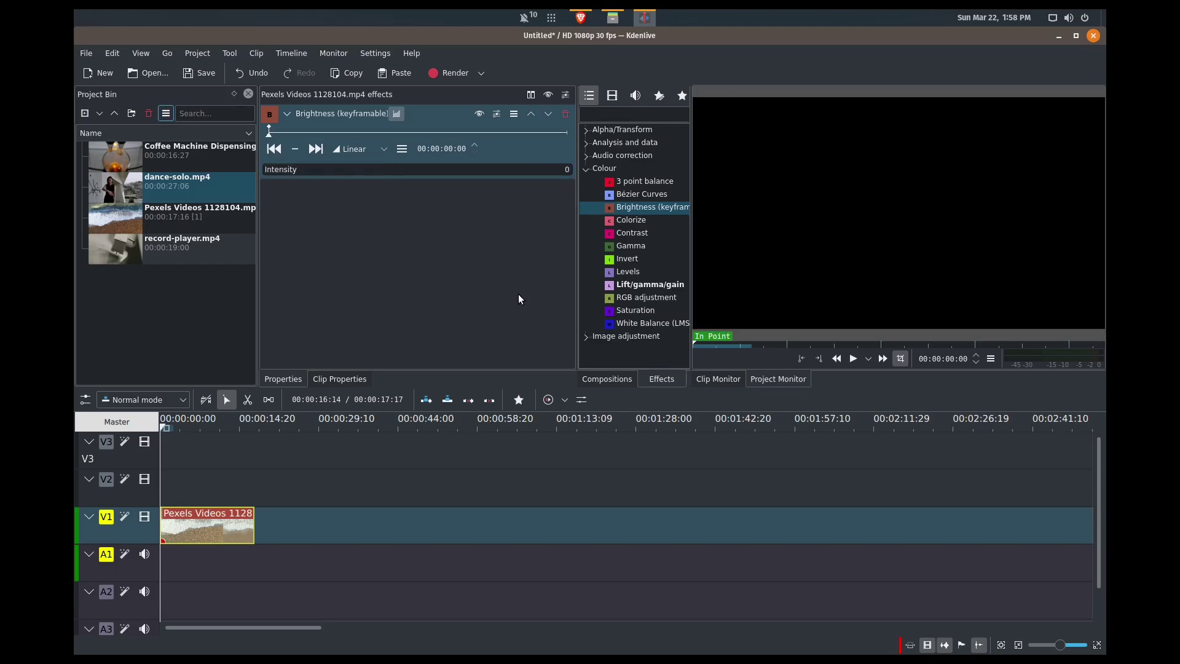
click(565, 113)
mouse_move(625, 209)
mouse_down()
mouse_move(289, 514)
mouse_move(235, 522)
mouse_up()
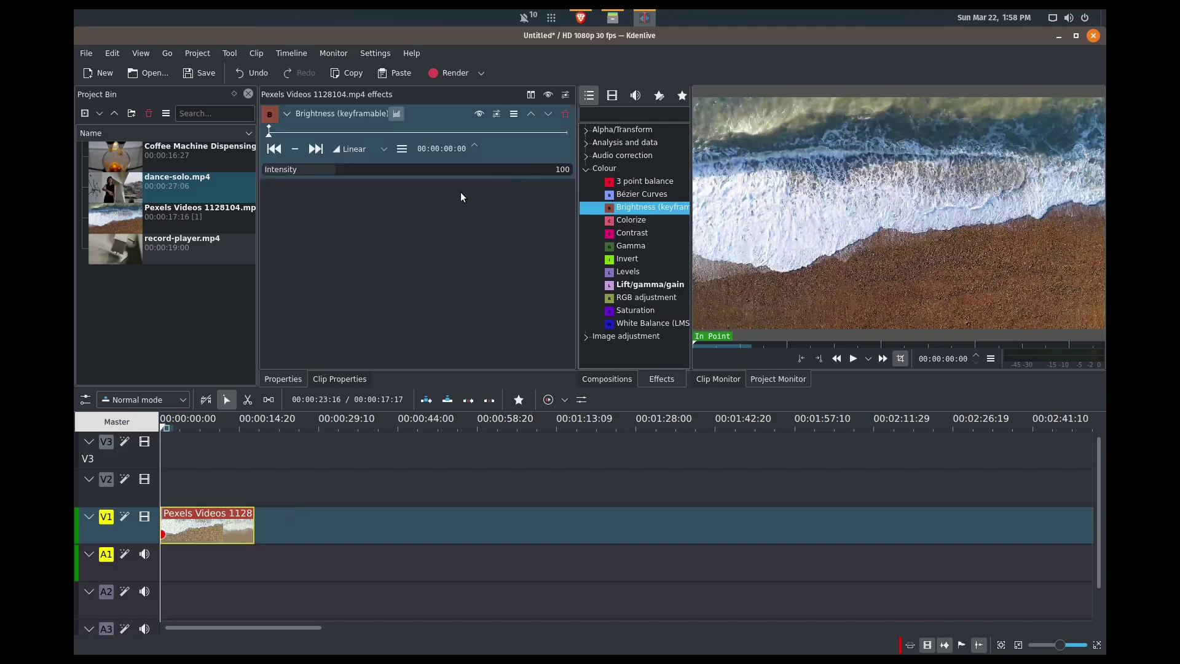
Add a Brightness keyframe at 00:00:02:06 with Intensity 300
key(space)
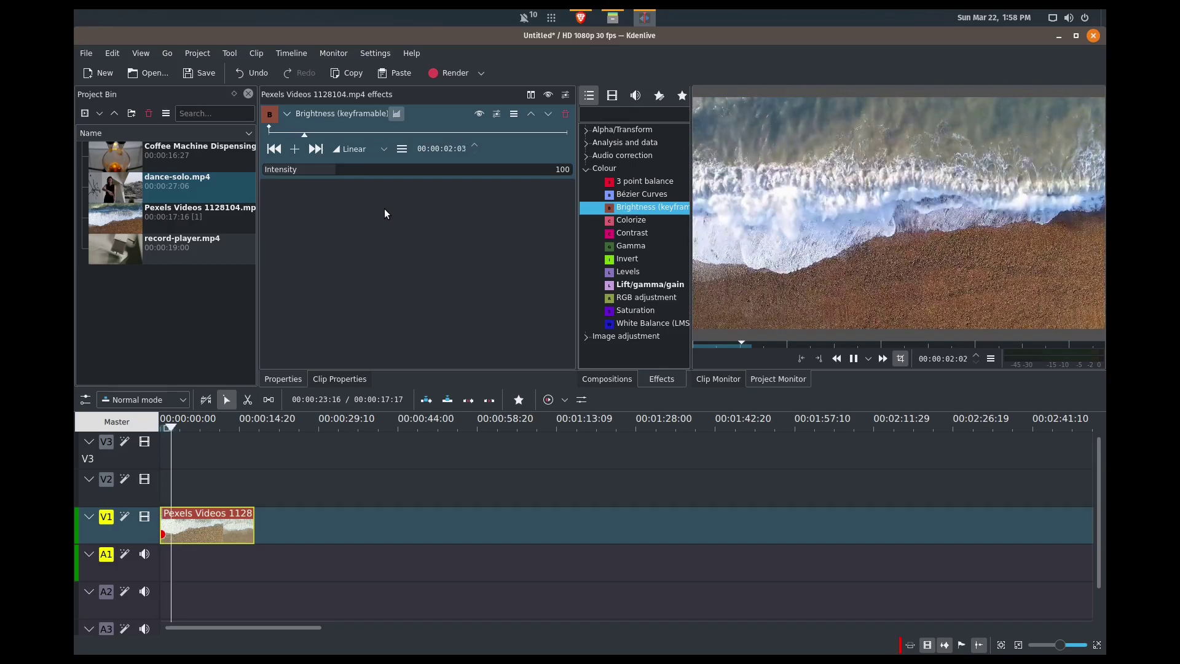
key(space)
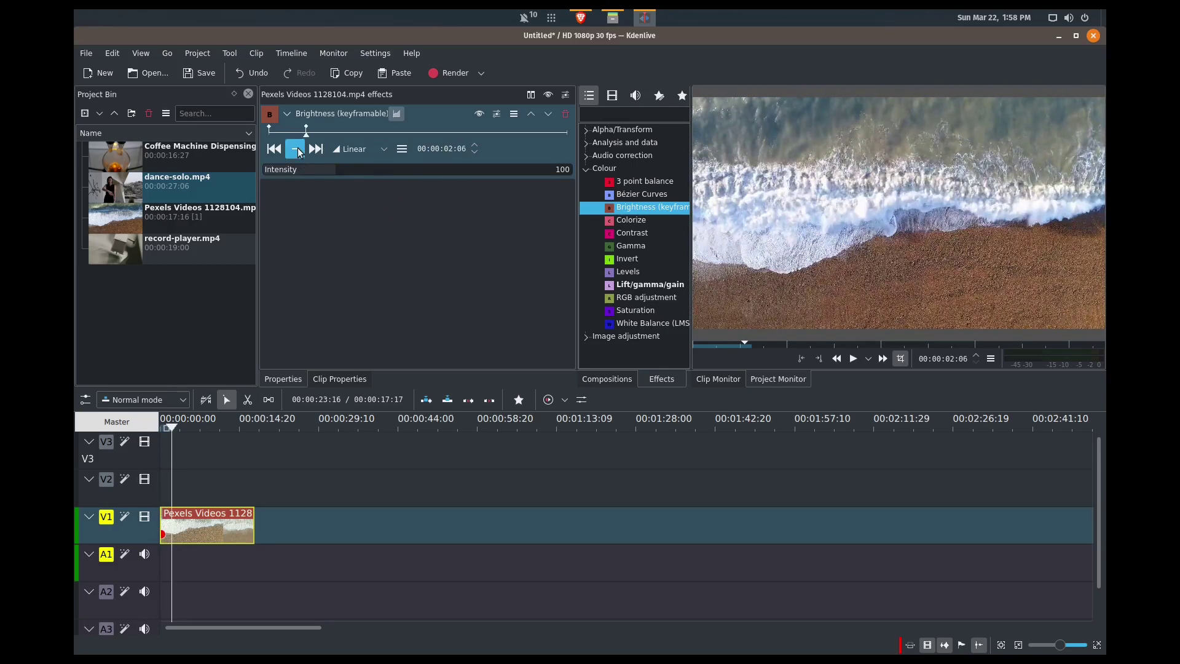
click(294, 148)
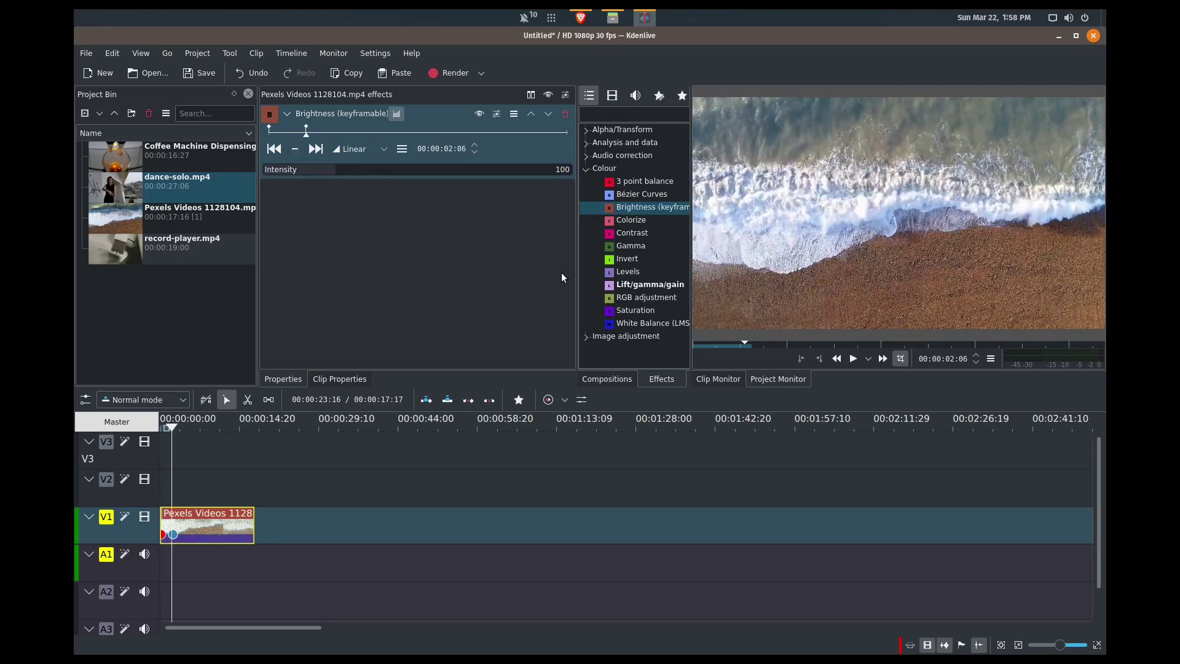
key(shift+Right)
key(Tab)
key(shift+Left)
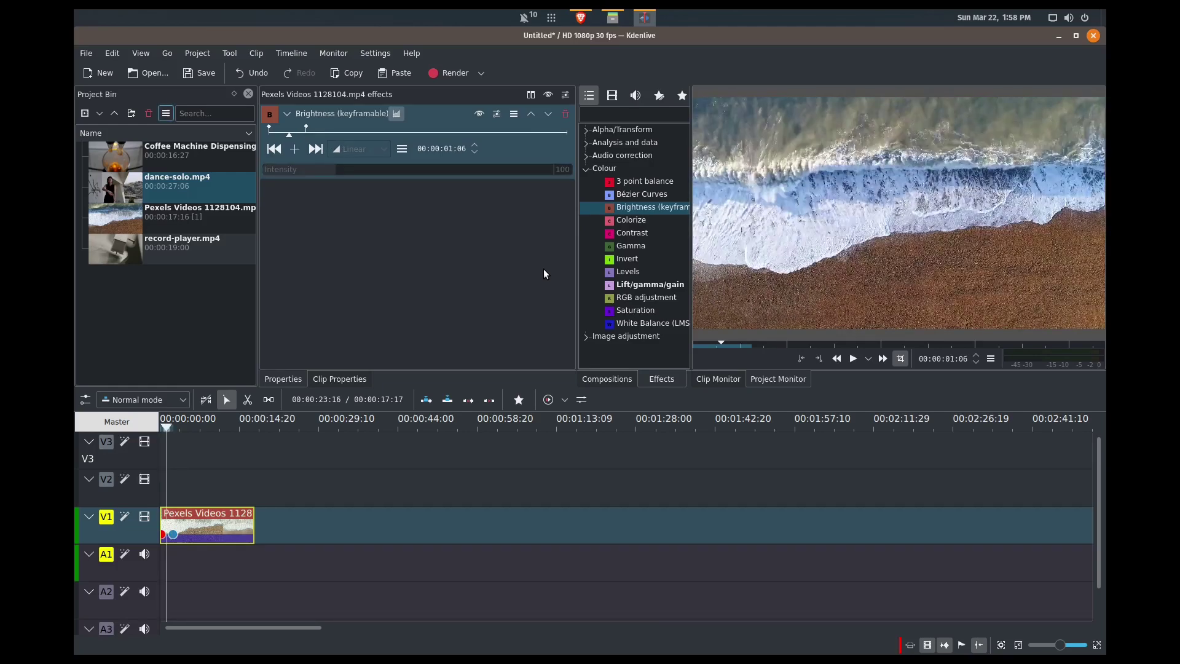
key(shift+Right)
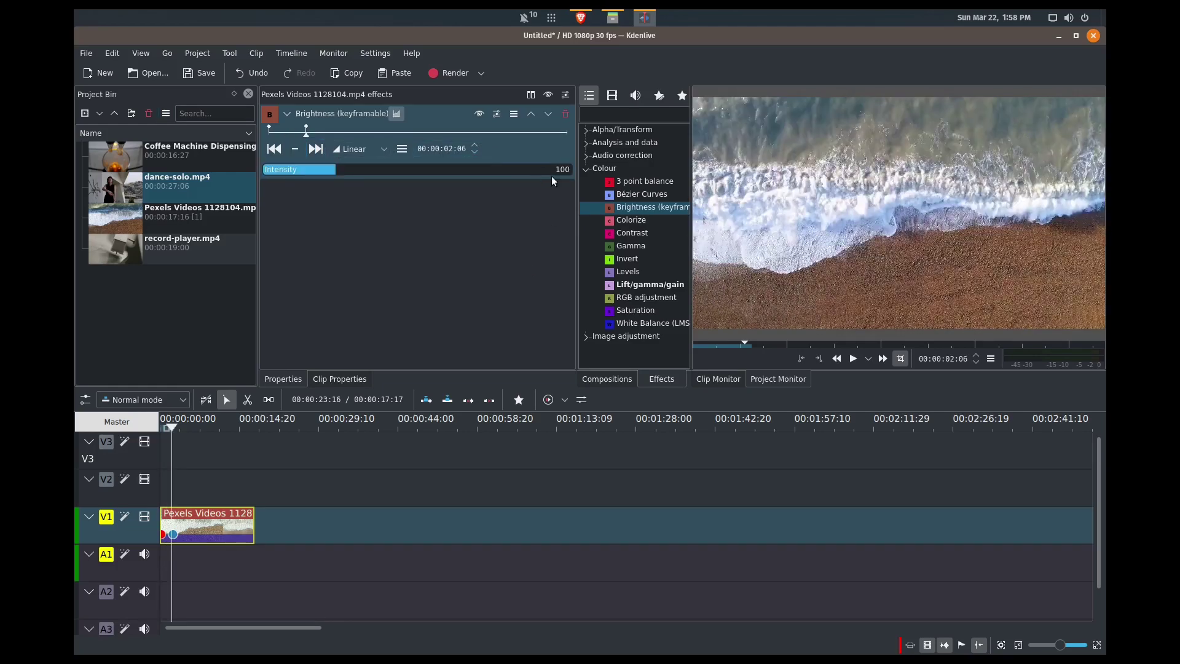
click(553, 175)
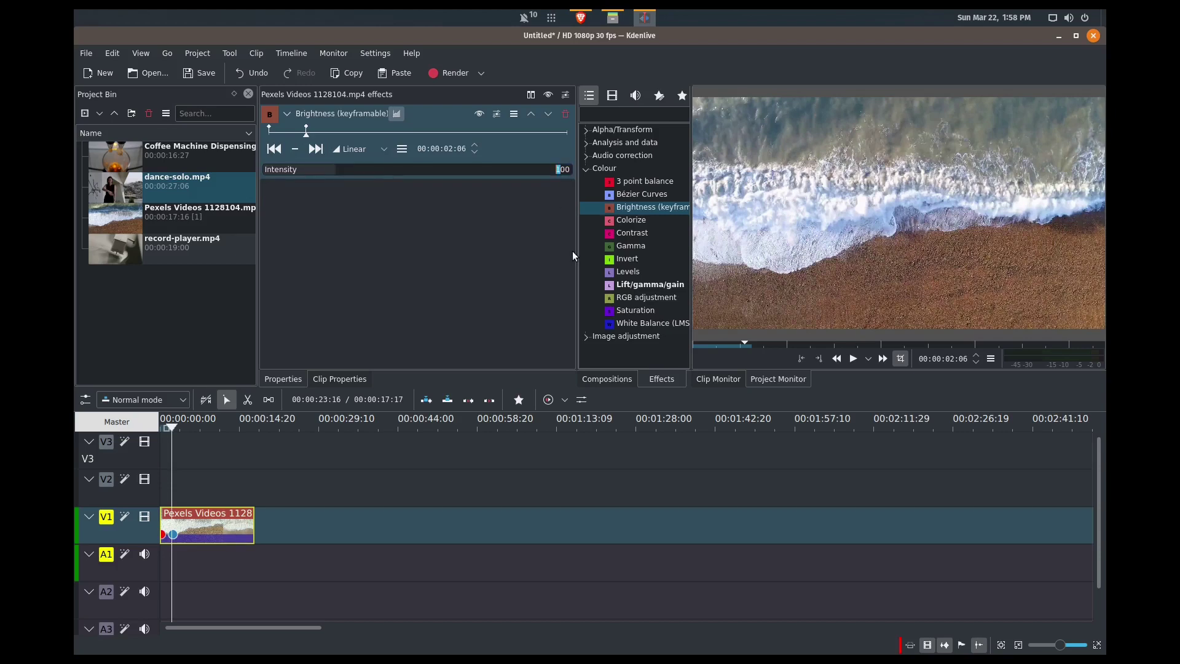
text(2)
key(shift+Left)
text(3)
key(Return)
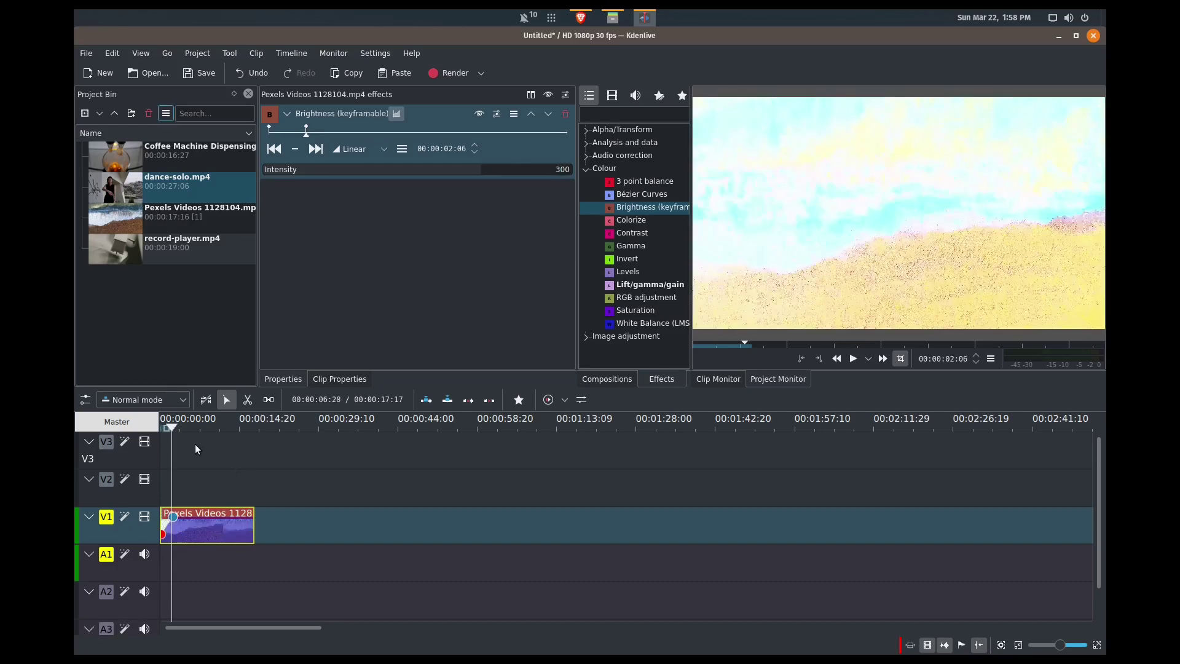
Play the clip from the start to preview the brightness ramp
key(Home)
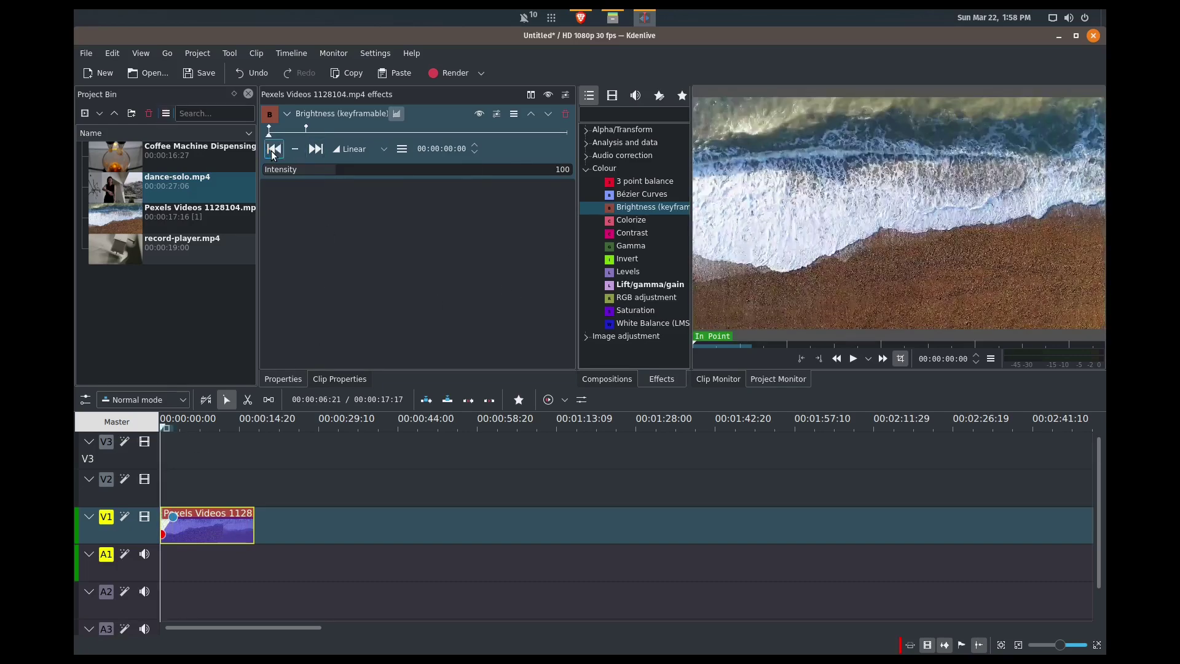
key(space)
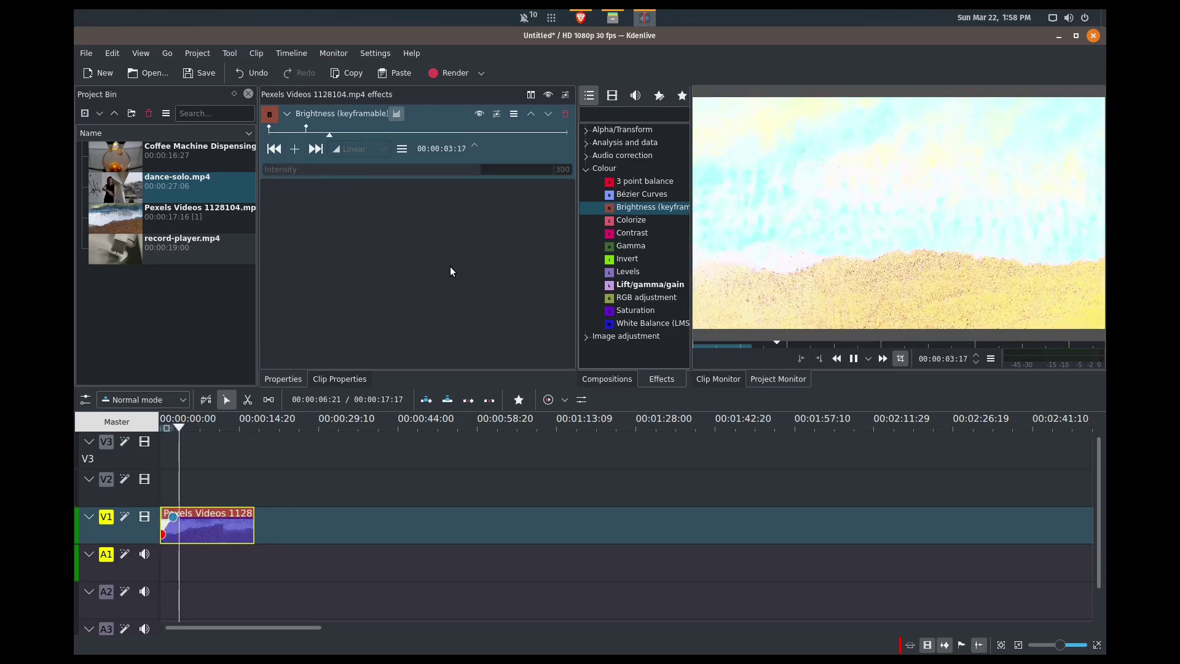
key(space)
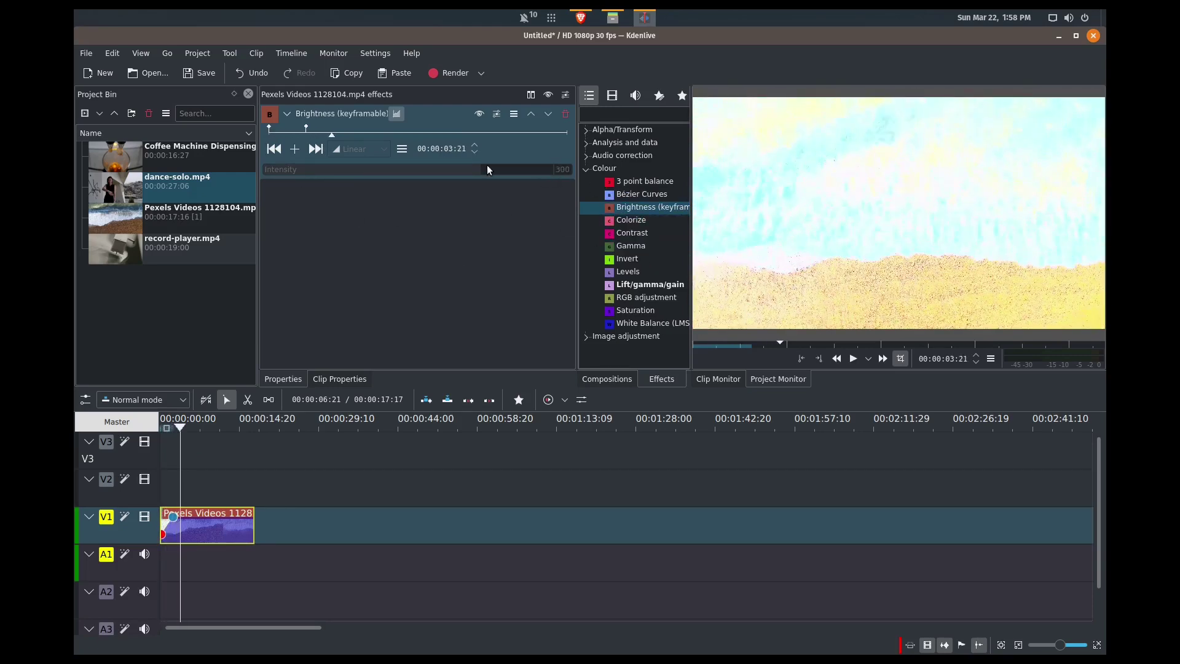
Replace the Brightness effect with Colorize and set its Hue to 238
click(566, 115)
drag(624, 226, 231, 519)
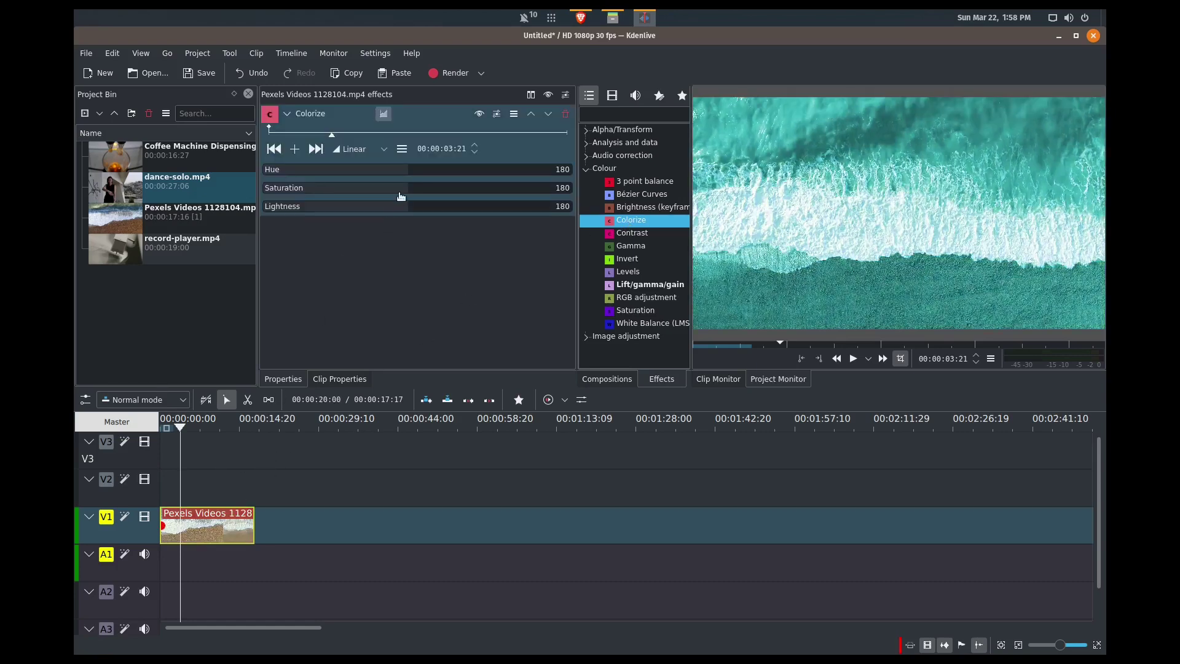
drag(442, 178, 392, 209)
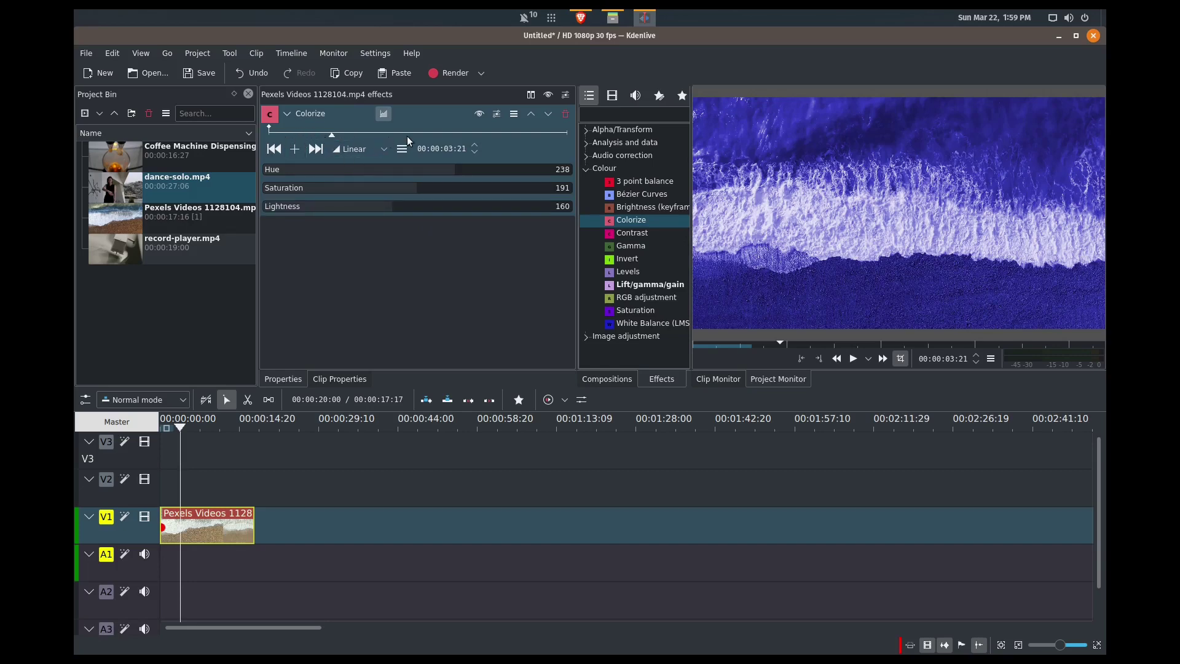
Remove Colorize, add a Fade in from Image adjustment, and preview it from the start
click(564, 114)
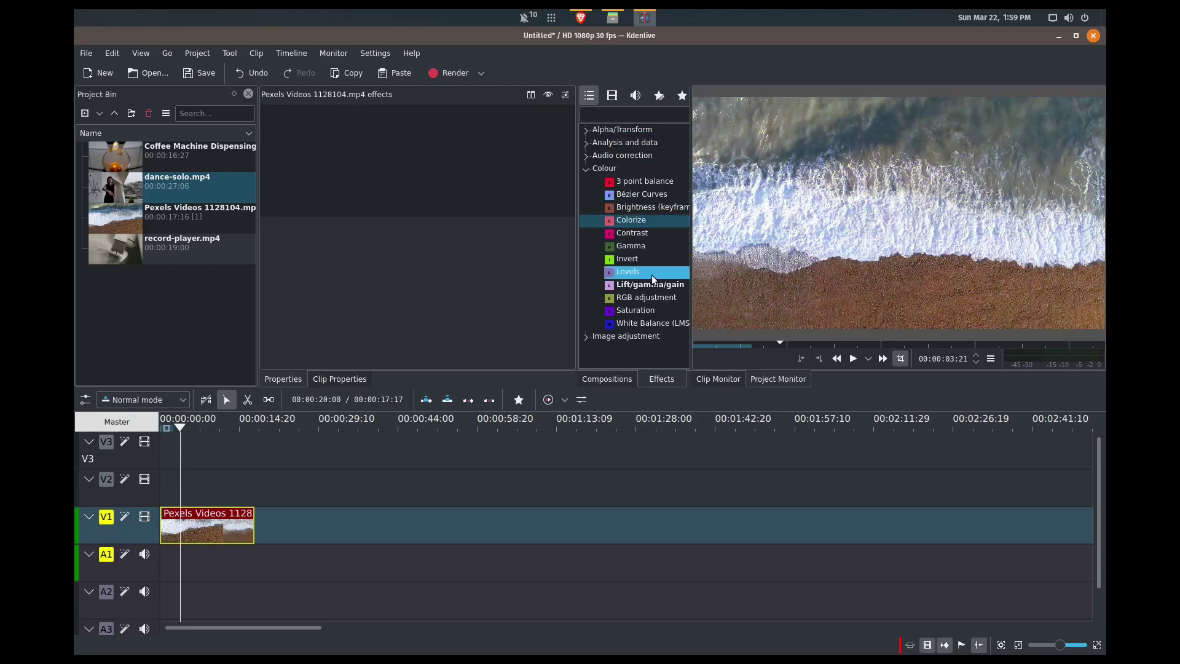
click(587, 180)
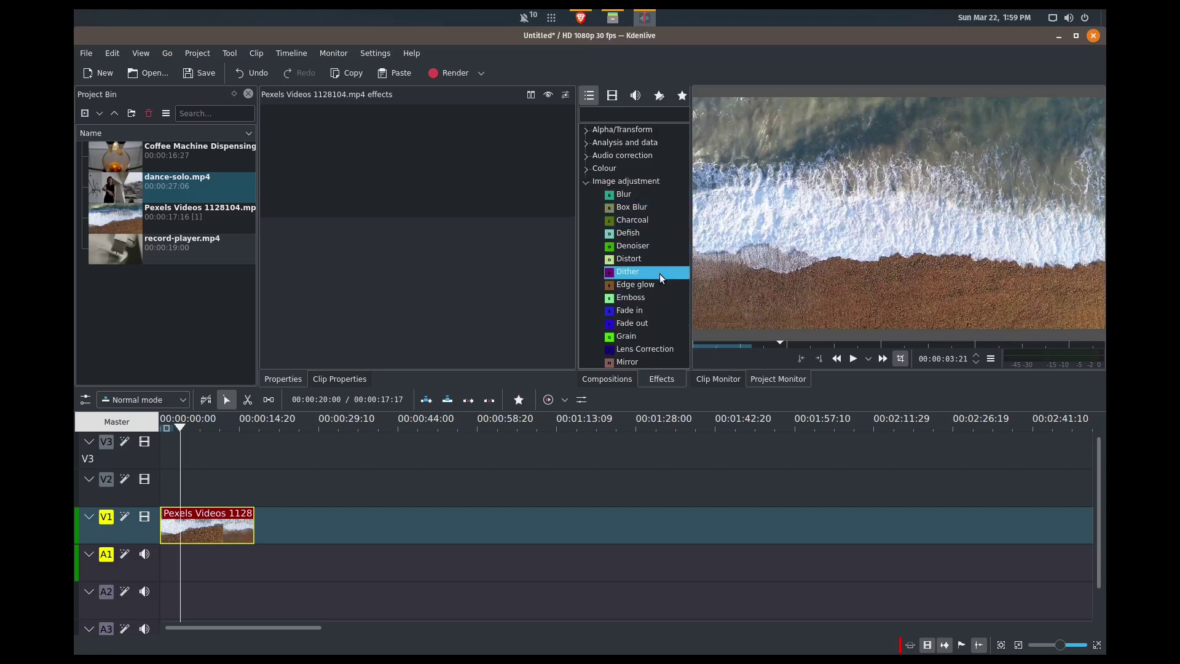
scroll(658, 274, down, 1)
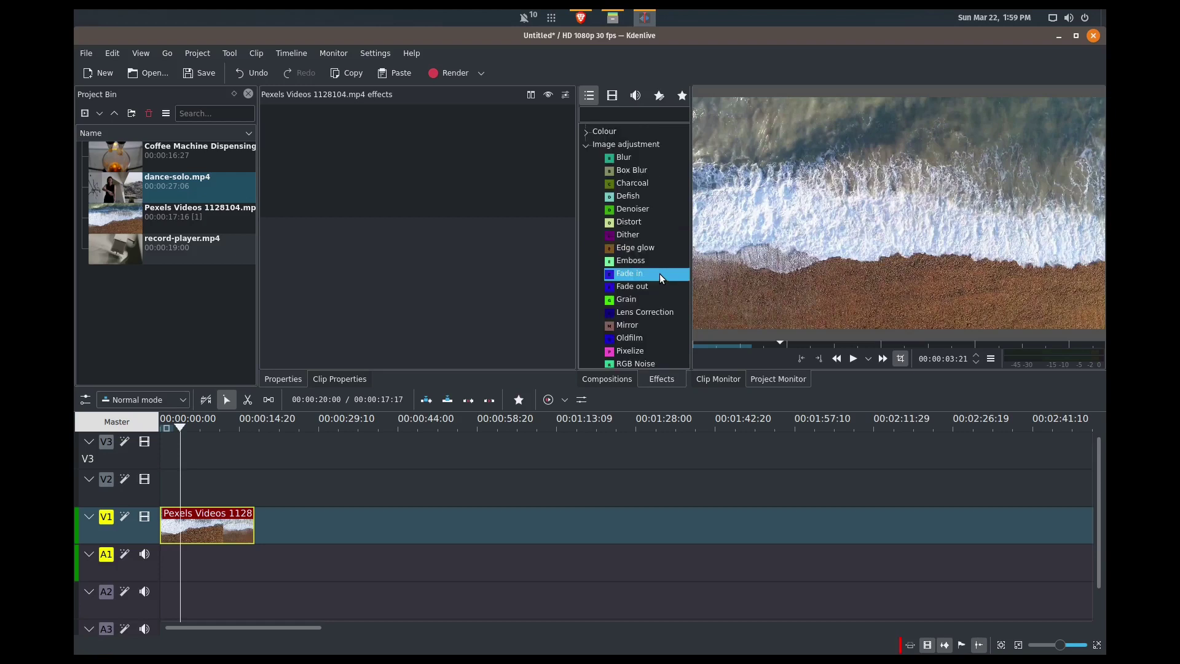
drag(651, 274, 220, 536)
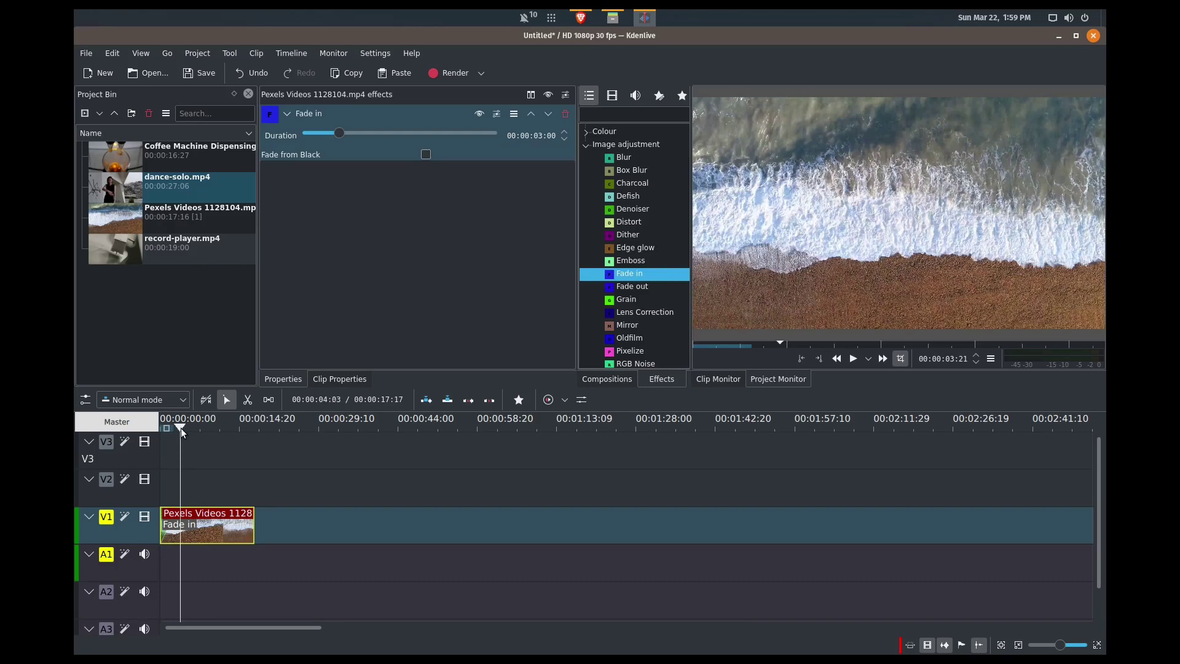
drag(181, 428, 140, 438)
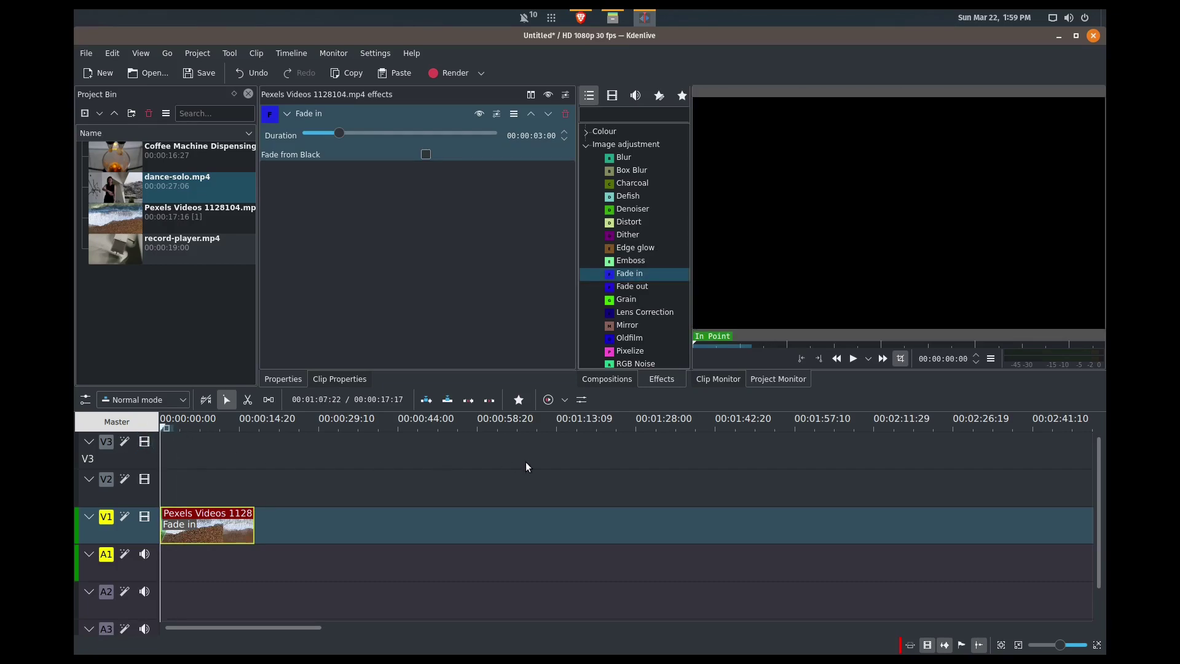
key(space)
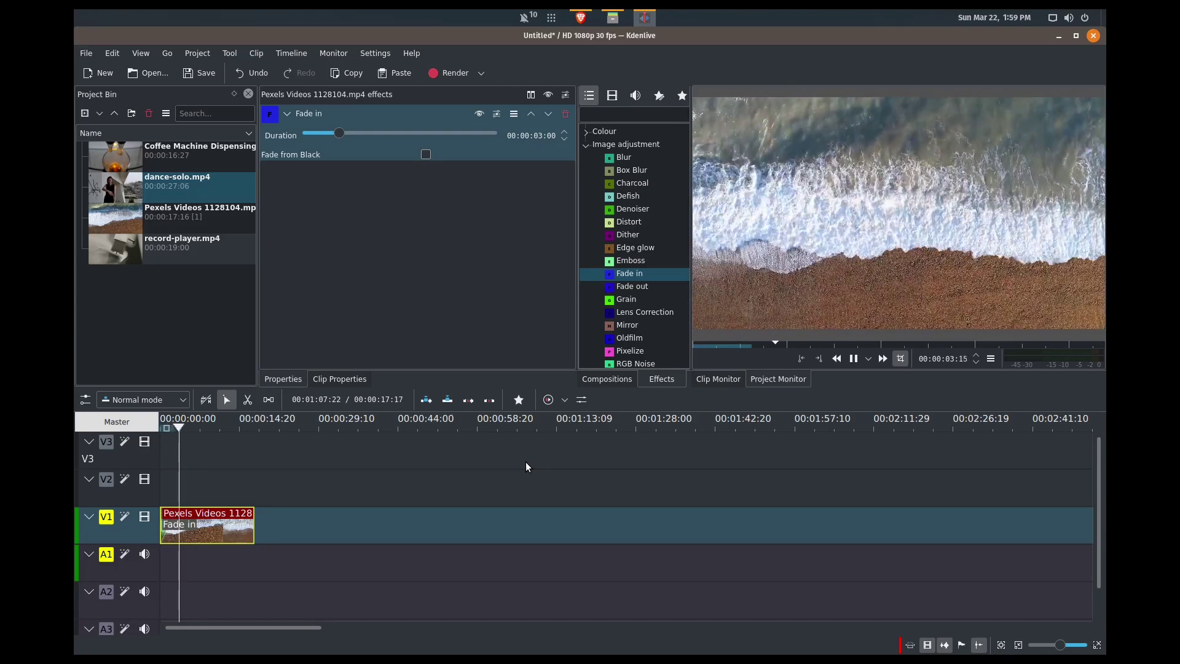
key(space)
Add a Fade out to the beach clip and preview both fades
drag(631, 287, 244, 521)
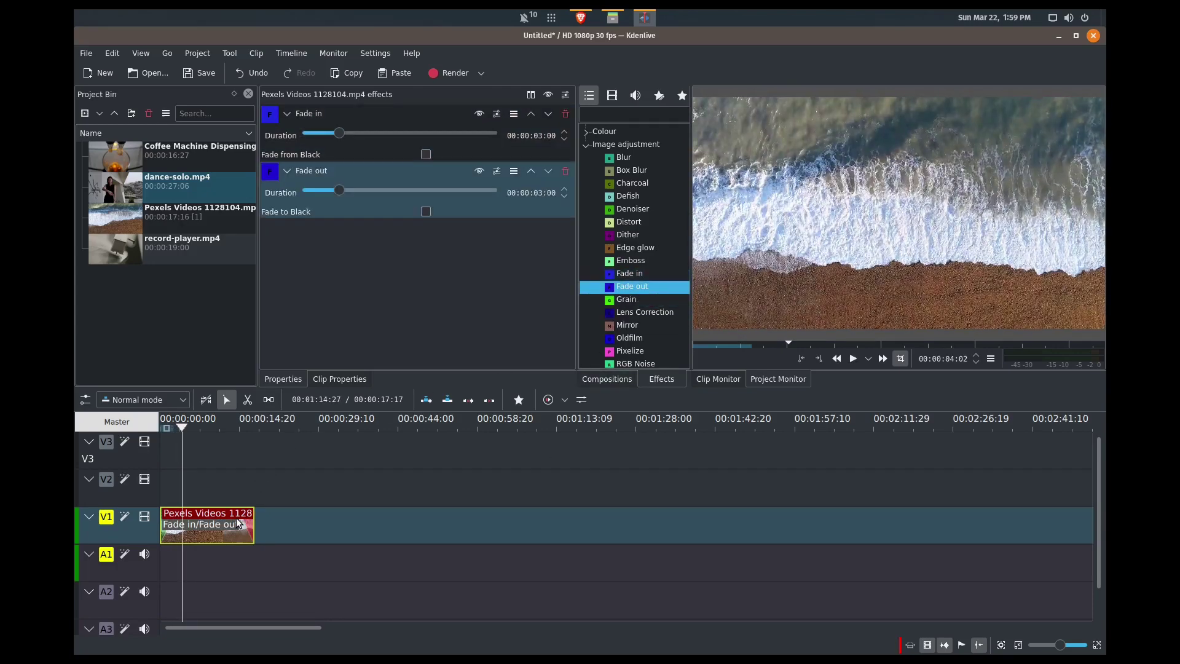
click(250, 453)
key(space)
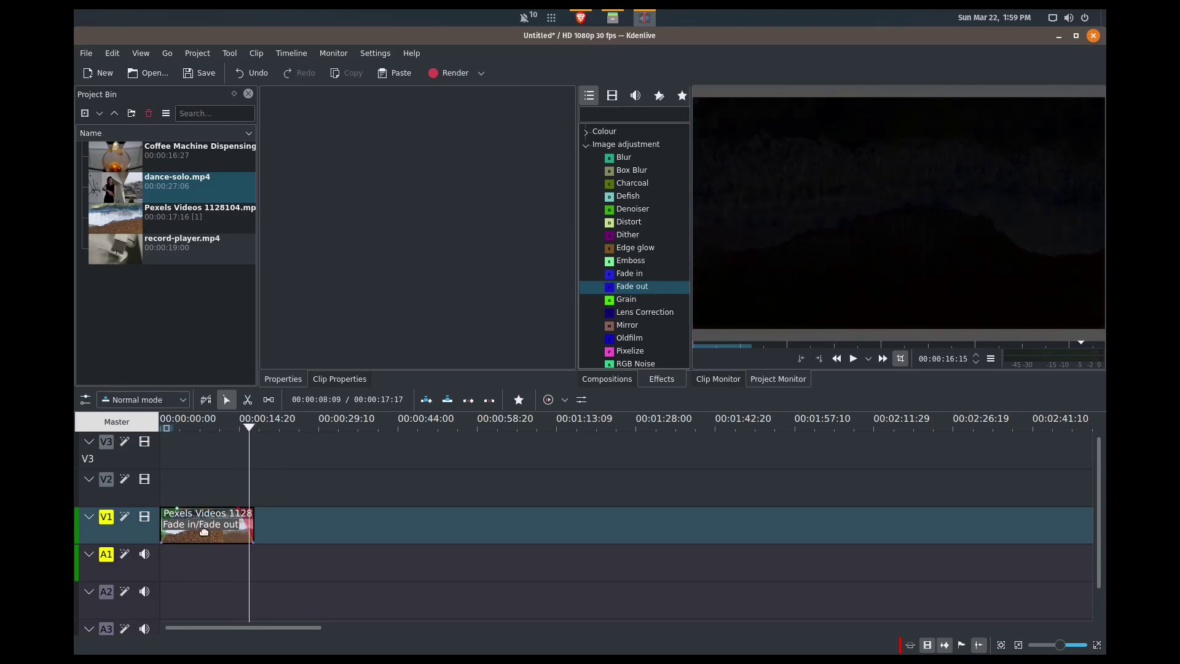
click(204, 530)
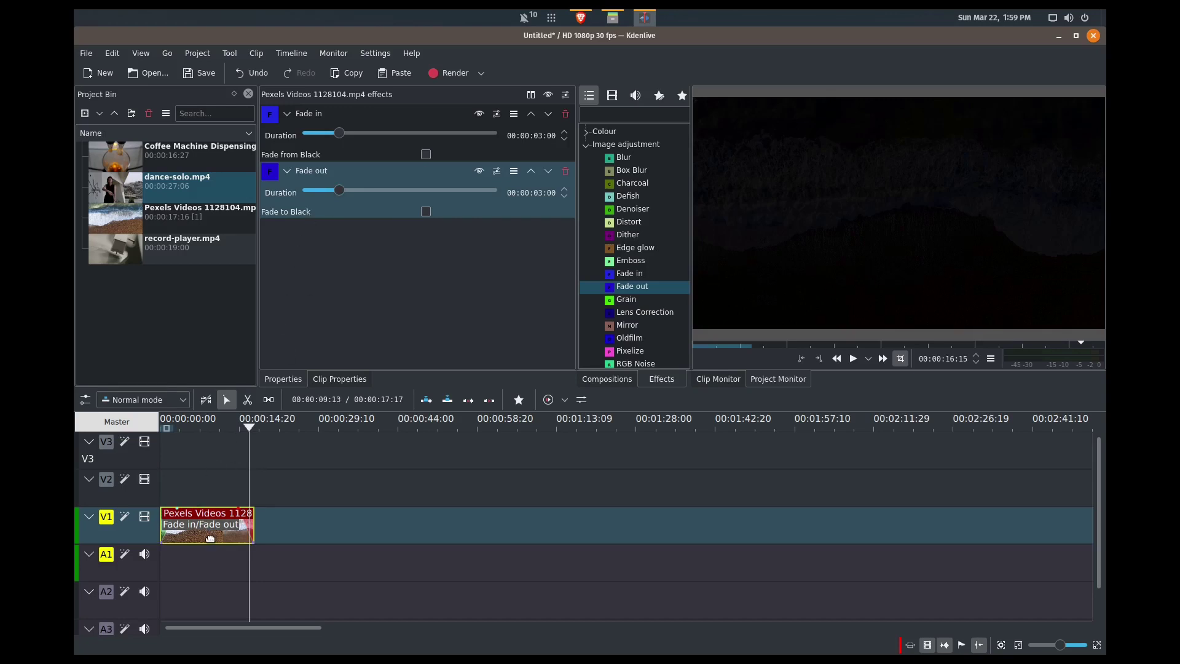
Adjust the Fade out to 00:00:03:09 and the Fade in, then delete both fades
mouse_move(337, 195)
mouse_down()
mouse_move(360, 192)
mouse_move(342, 192)
mouse_up()
mouse_move(339, 134)
mouse_down()
mouse_move(327, 133)
mouse_move(336, 133)
mouse_up()
click(566, 116)
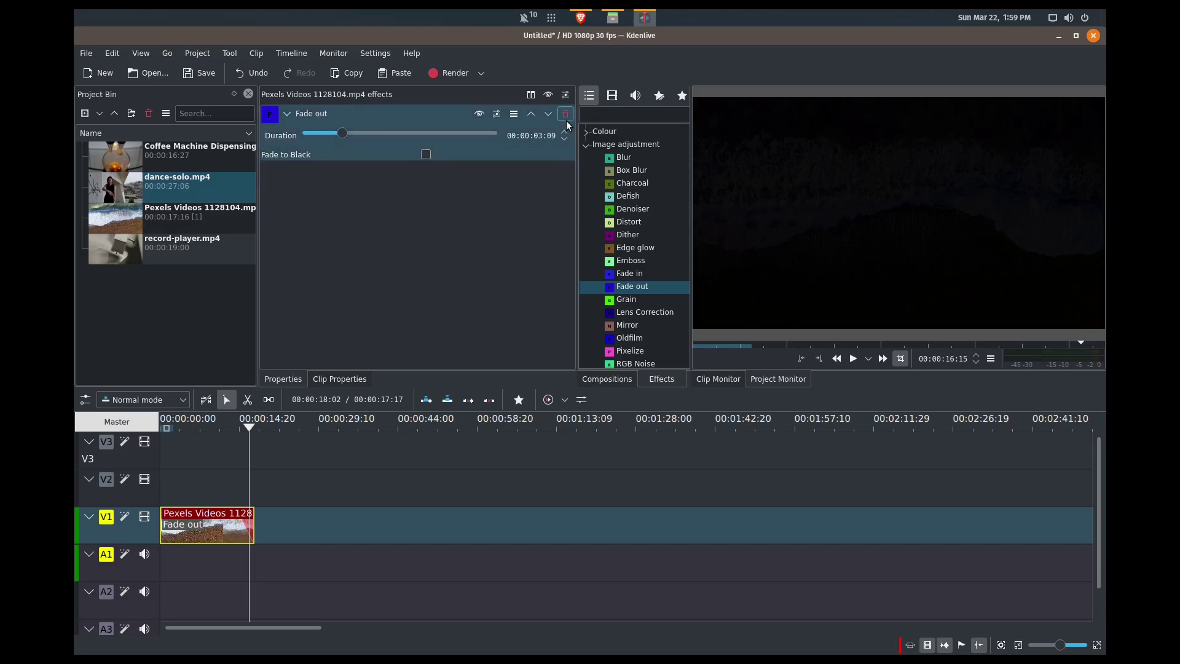
click(566, 118)
Apply Oldfilm to the beach clip, preview it from the start, then remove it
scroll(620, 276, down, 1)
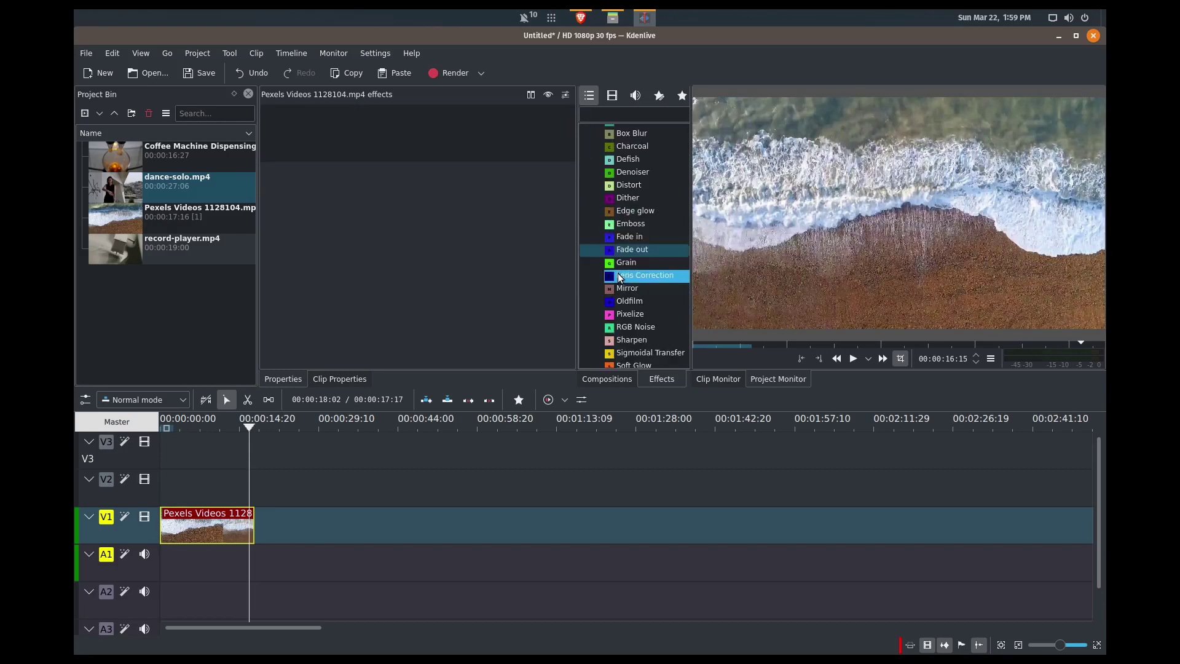
drag(648, 300, 228, 521)
drag(247, 431, 160, 436)
key(space)
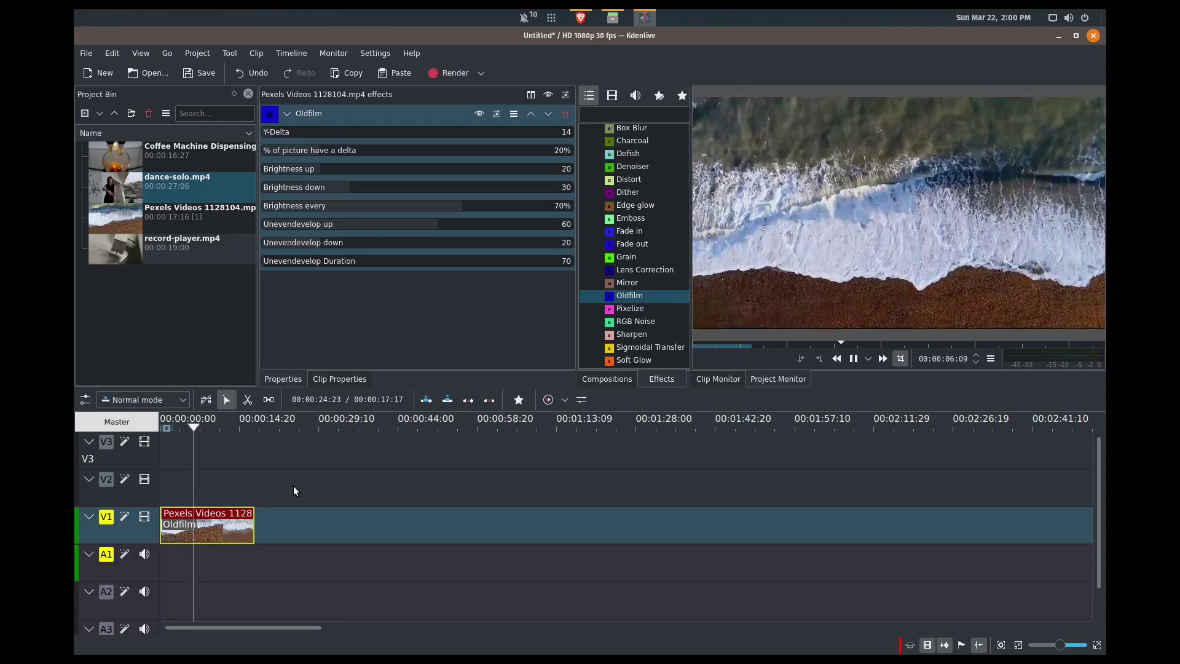
key(space)
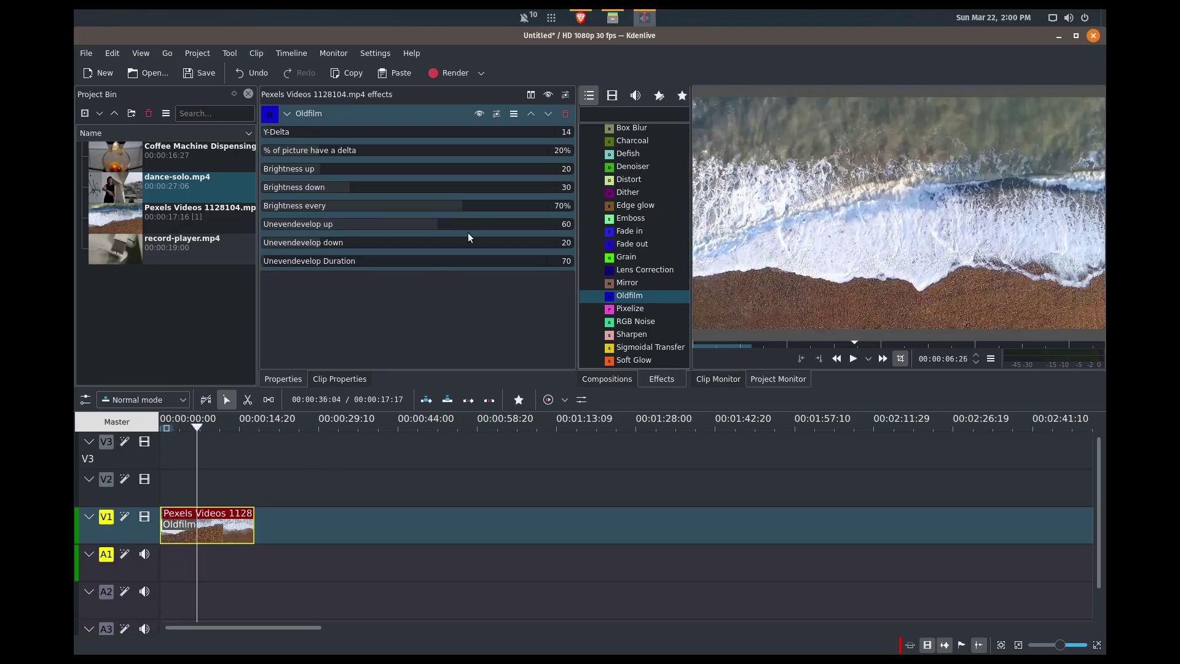
click(565, 114)
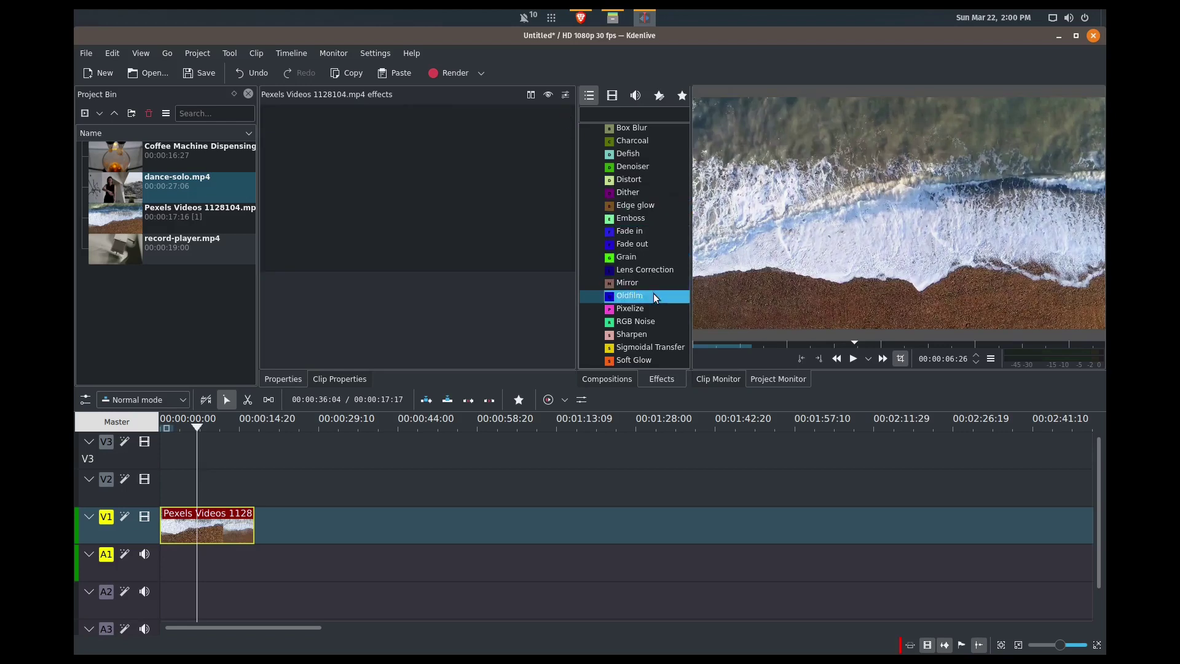
Apply Transform to the beach clip, then expand the Colour and Image adjustment effect categories
scroll(655, 198, up, 10)
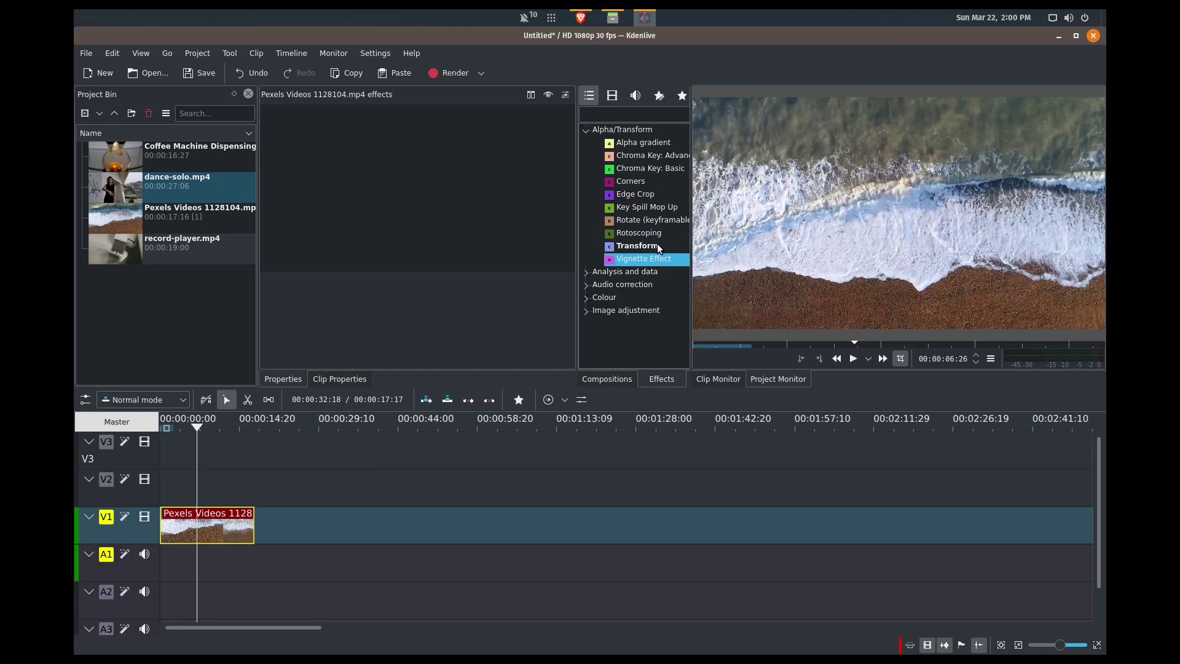
drag(658, 243, 224, 513)
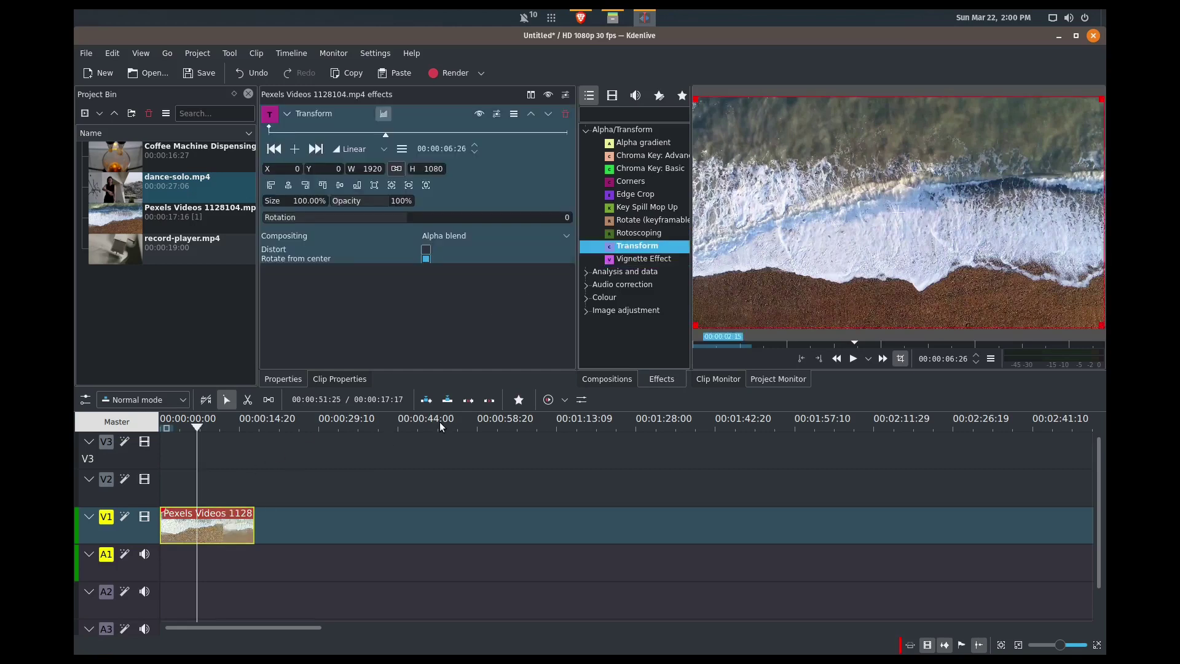
click(585, 297)
scroll(642, 286, down, 1)
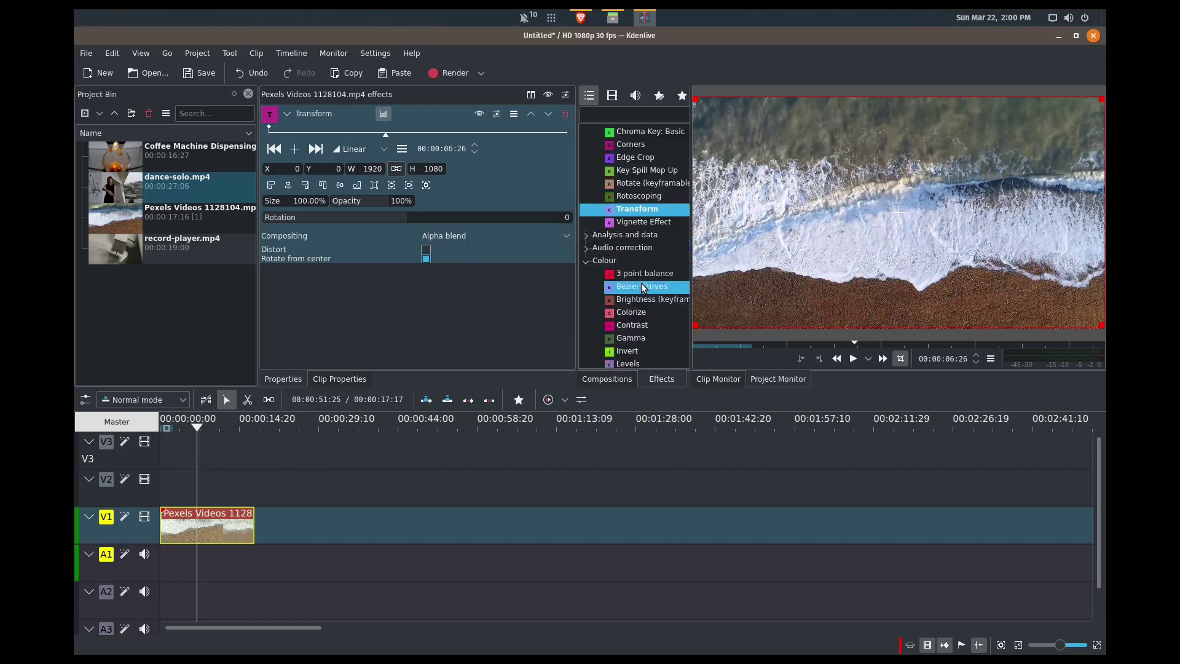
scroll(642, 287, down, 2)
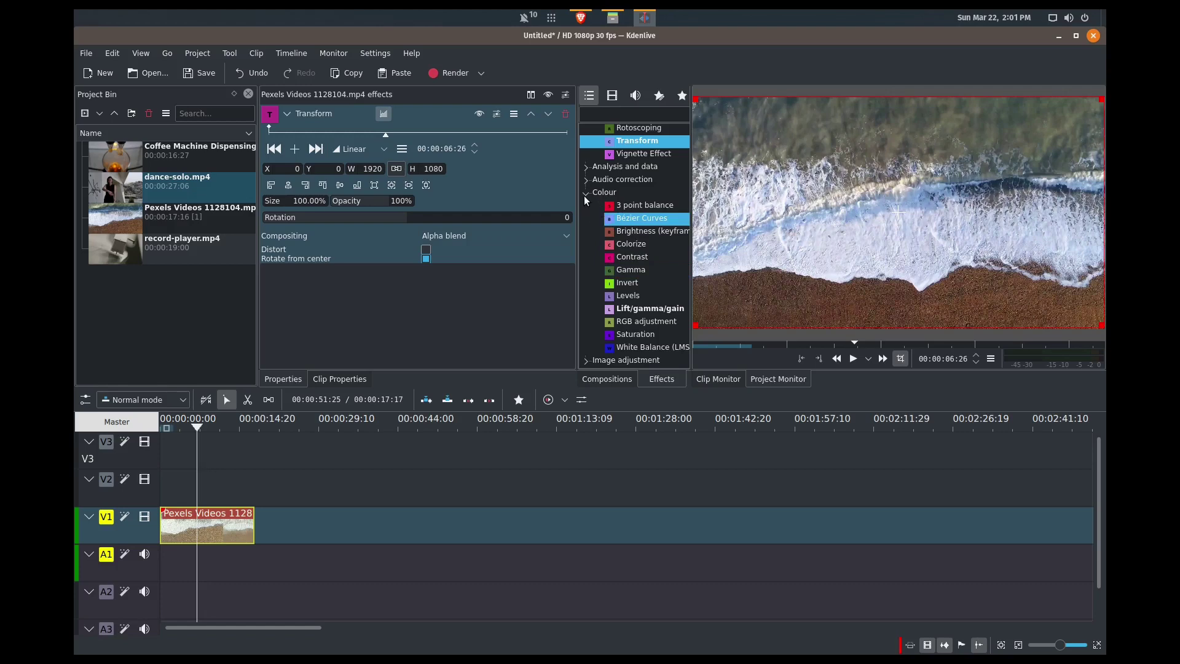
click(585, 361)
scroll(632, 294, down, 5)
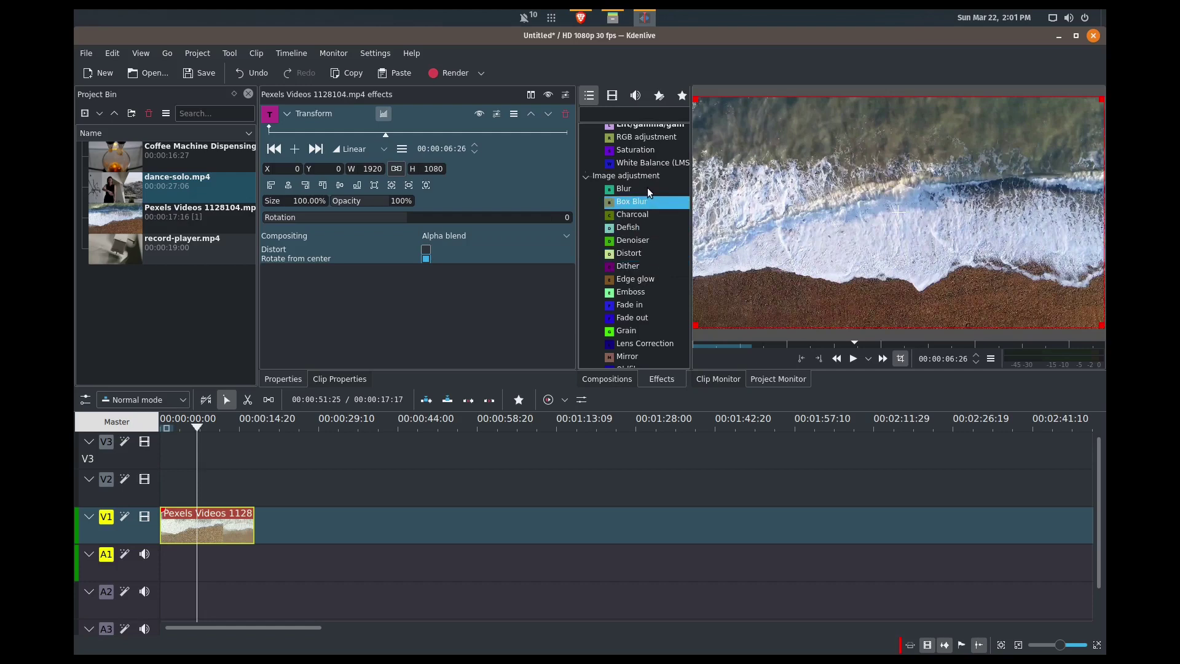
Add a Blur effect below Transform with Amount 600 at the clip start
drag(647, 189, 237, 522)
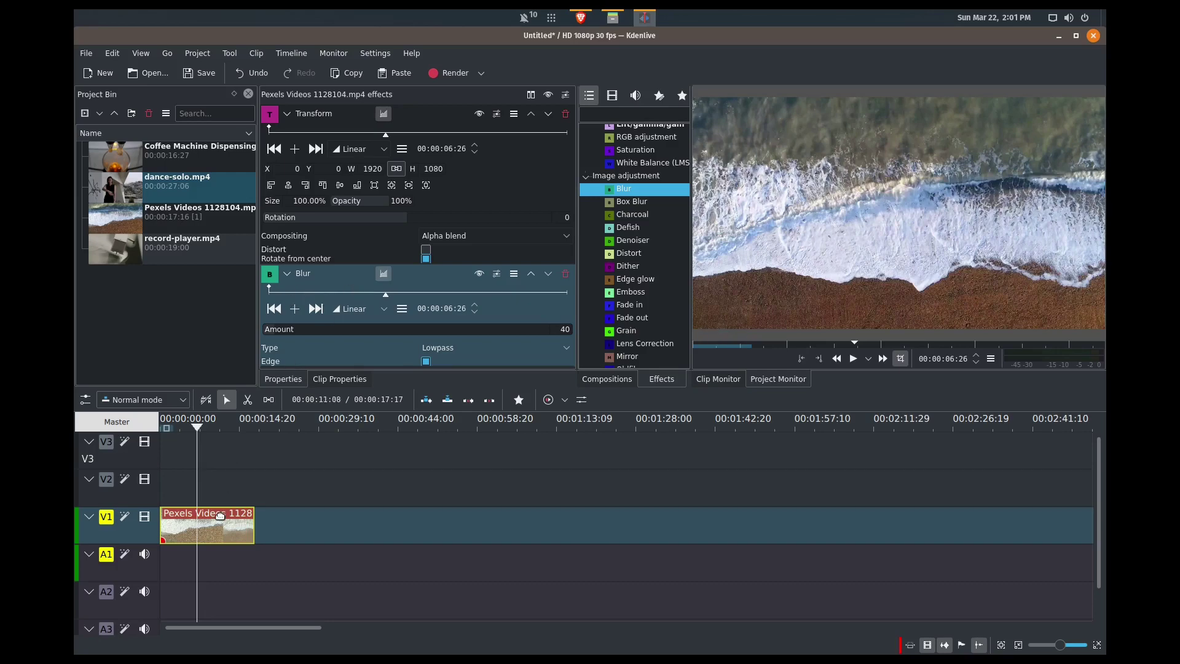
click(356, 275)
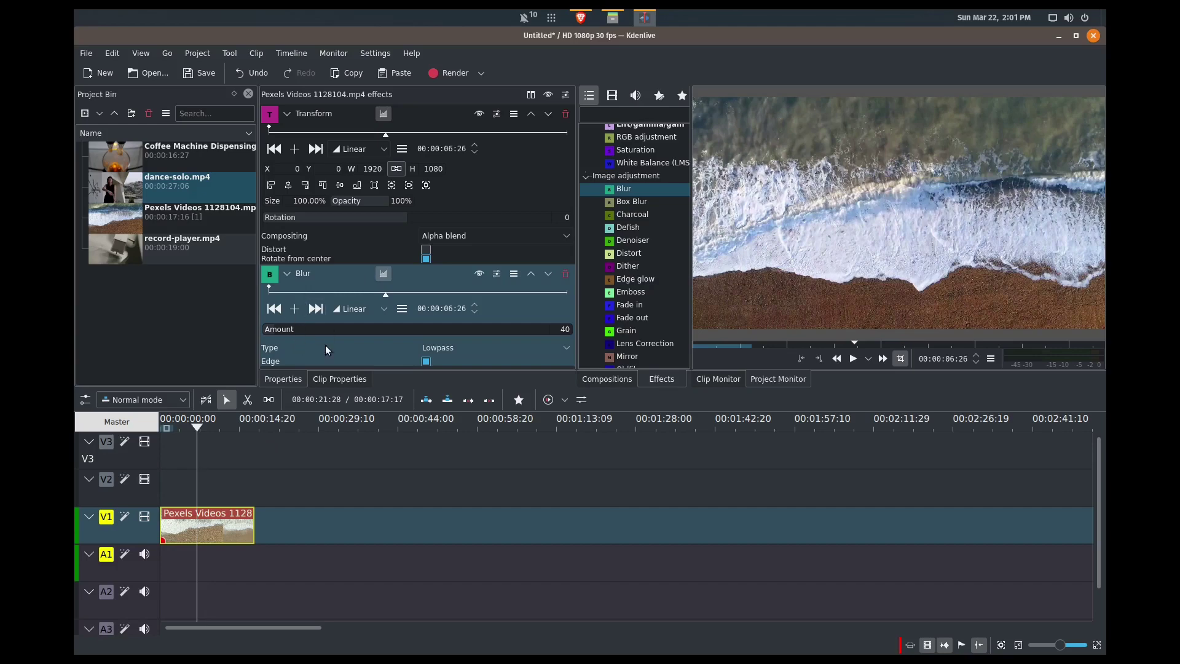
key(space)
key(space)
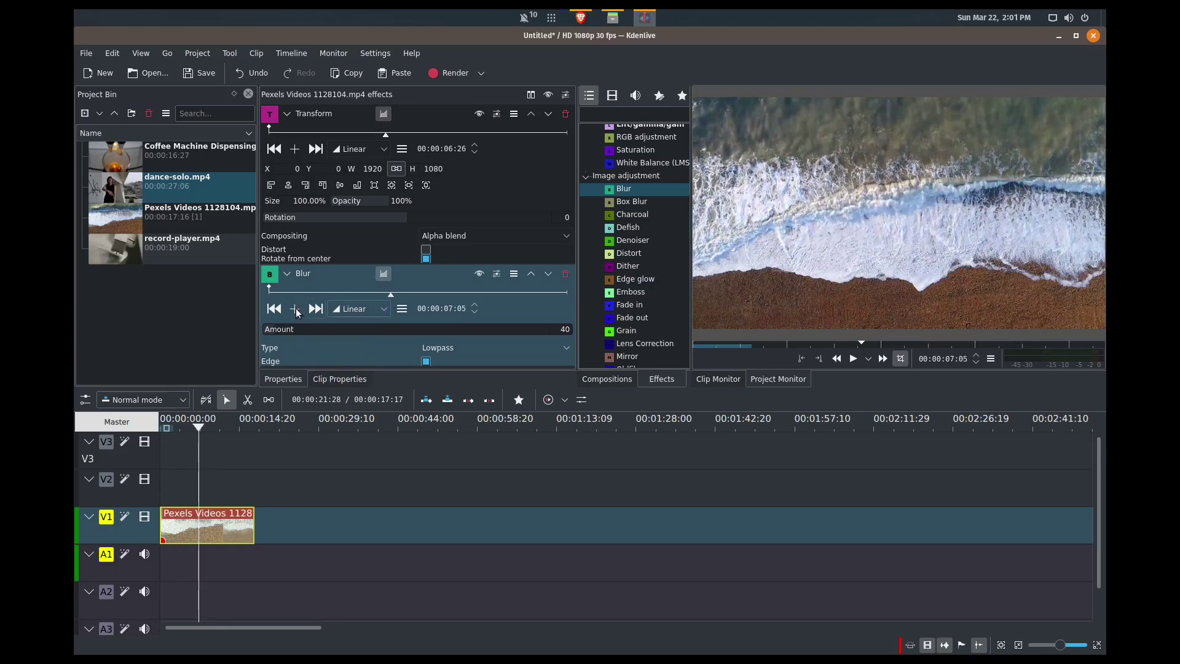
click(281, 311)
key(space)
key(space)
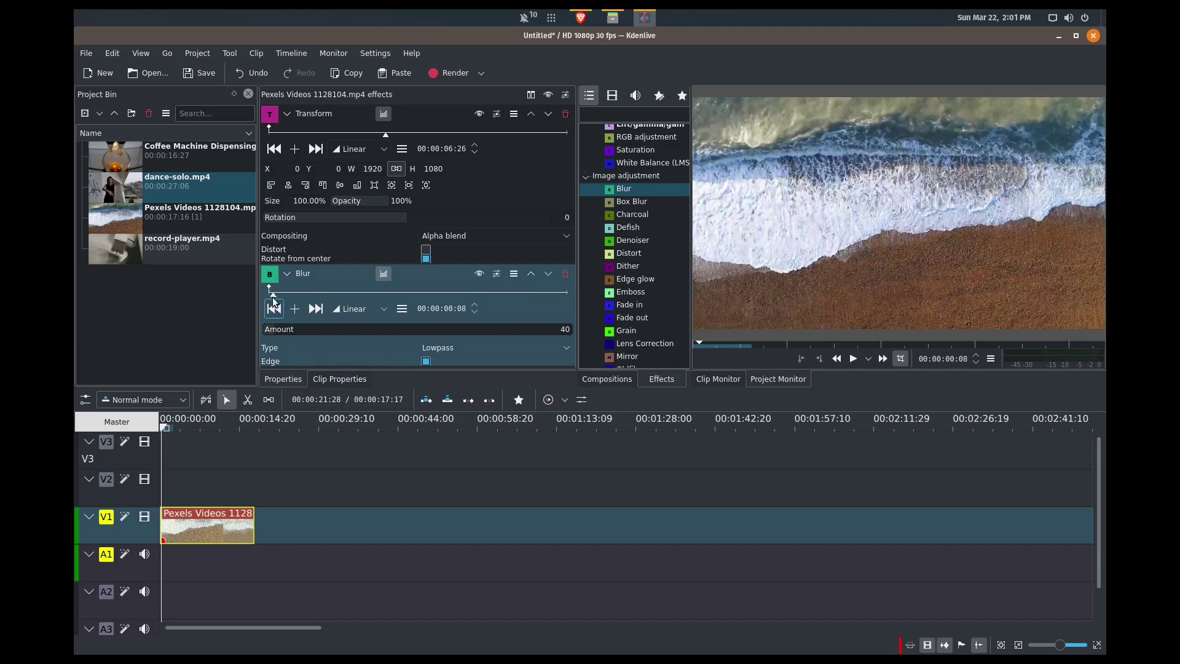
click(274, 307)
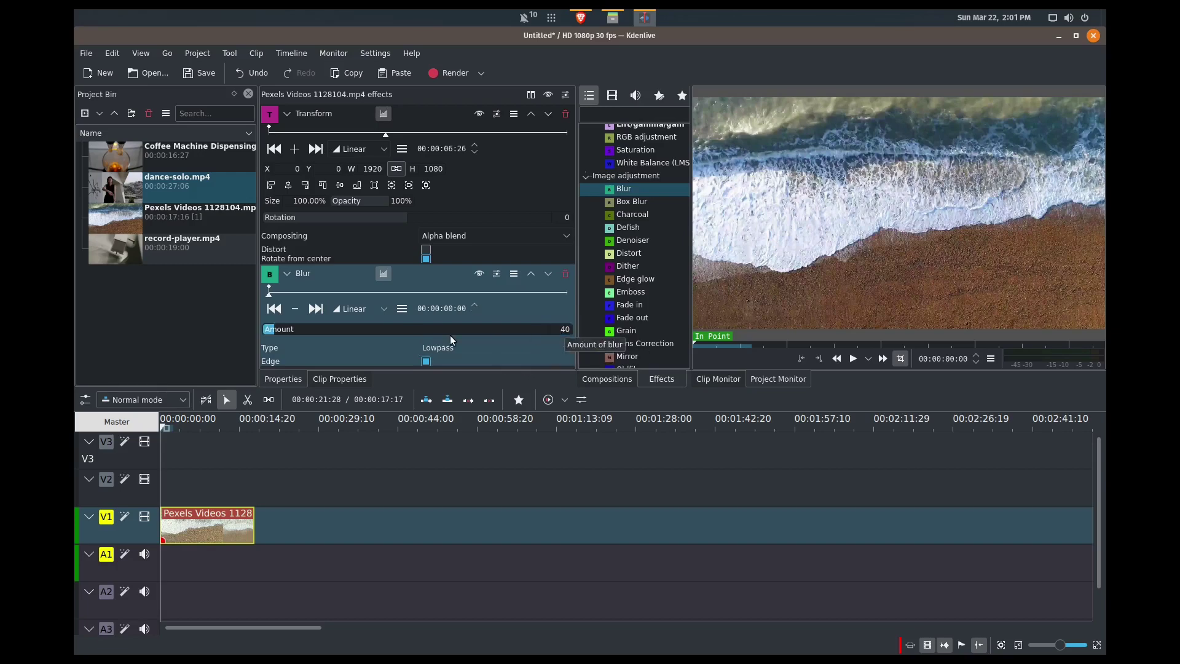
drag(280, 334, 417, 333)
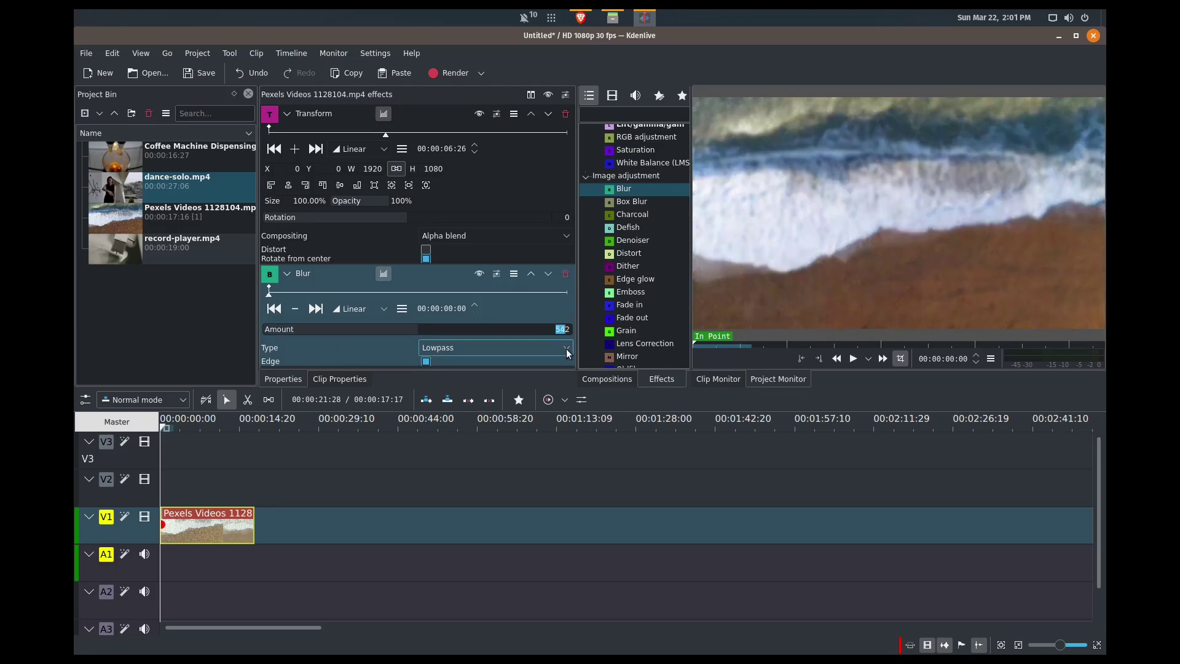
text(600)
key(Return)
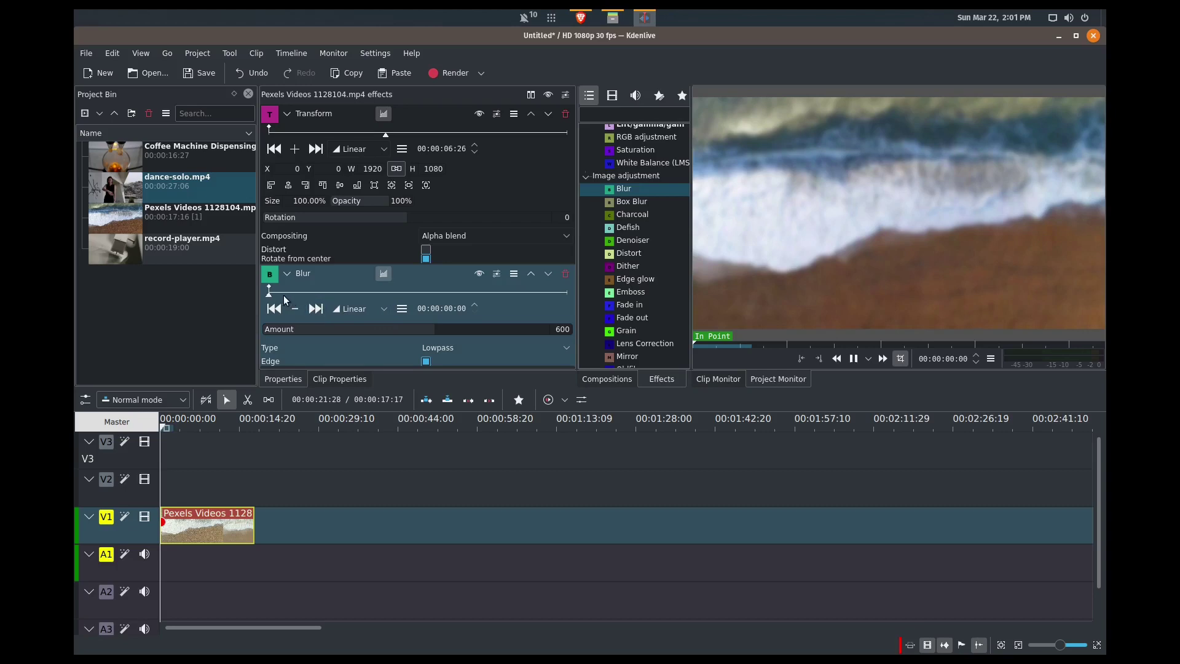
At about one second in, lower the Blur Amount to 40
key(space)
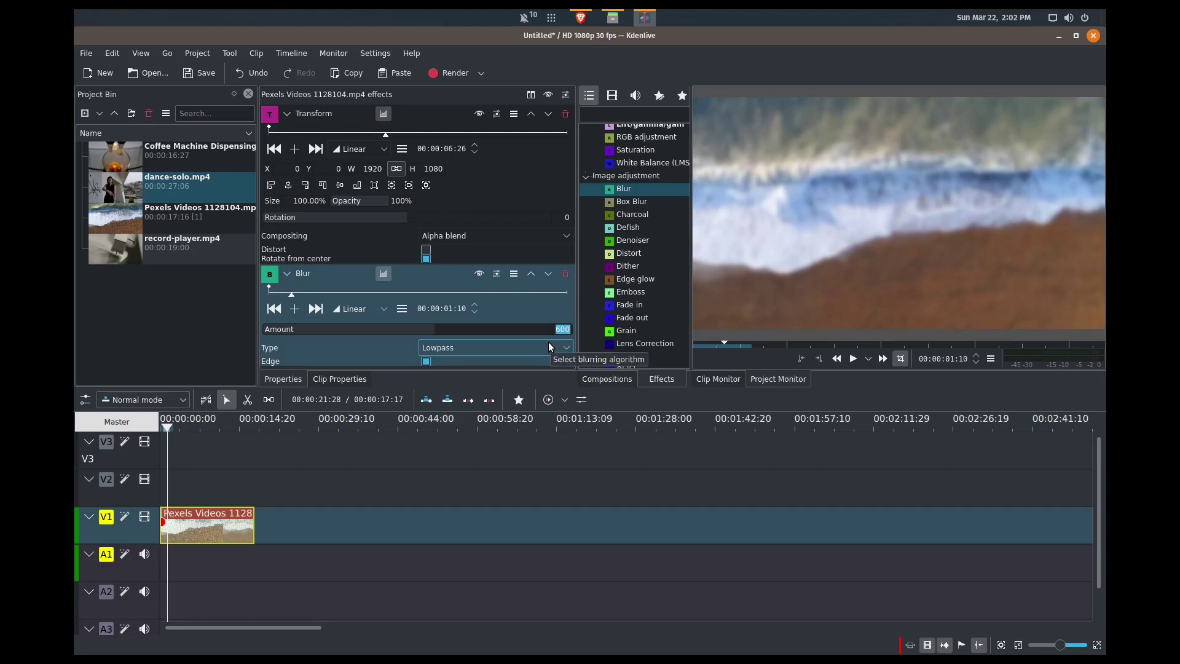
text(40)
key(Tab)
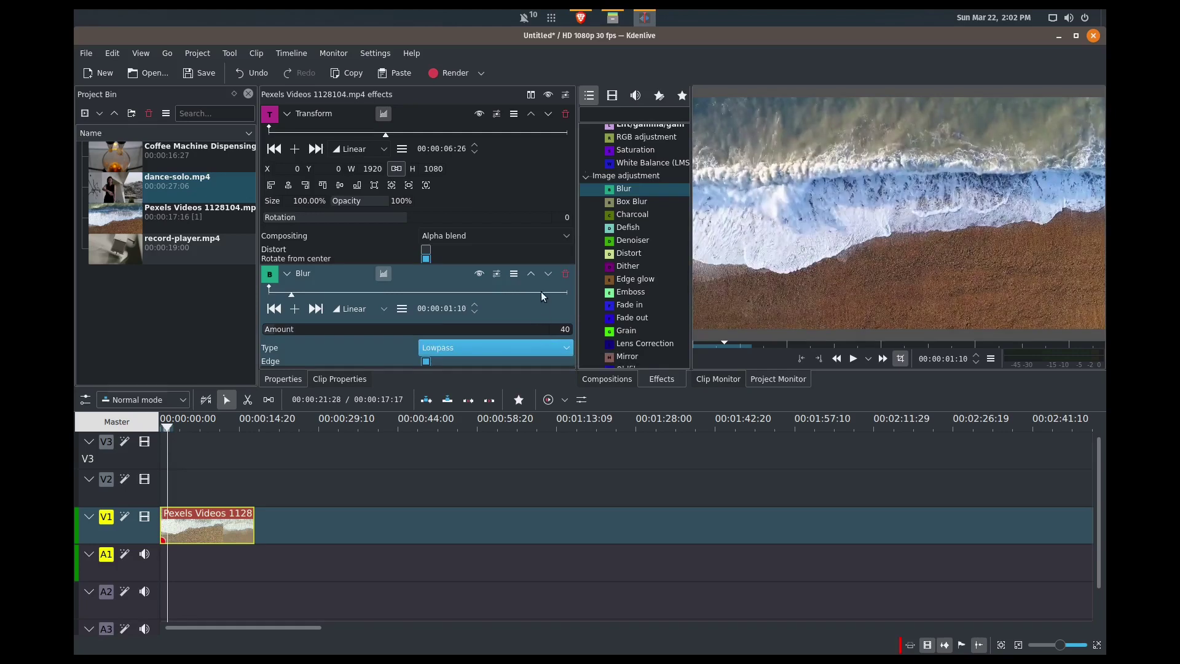
Add a Blur keyframe at 00:00:01:19 holding the amount of 40
click(274, 308)
key(space)
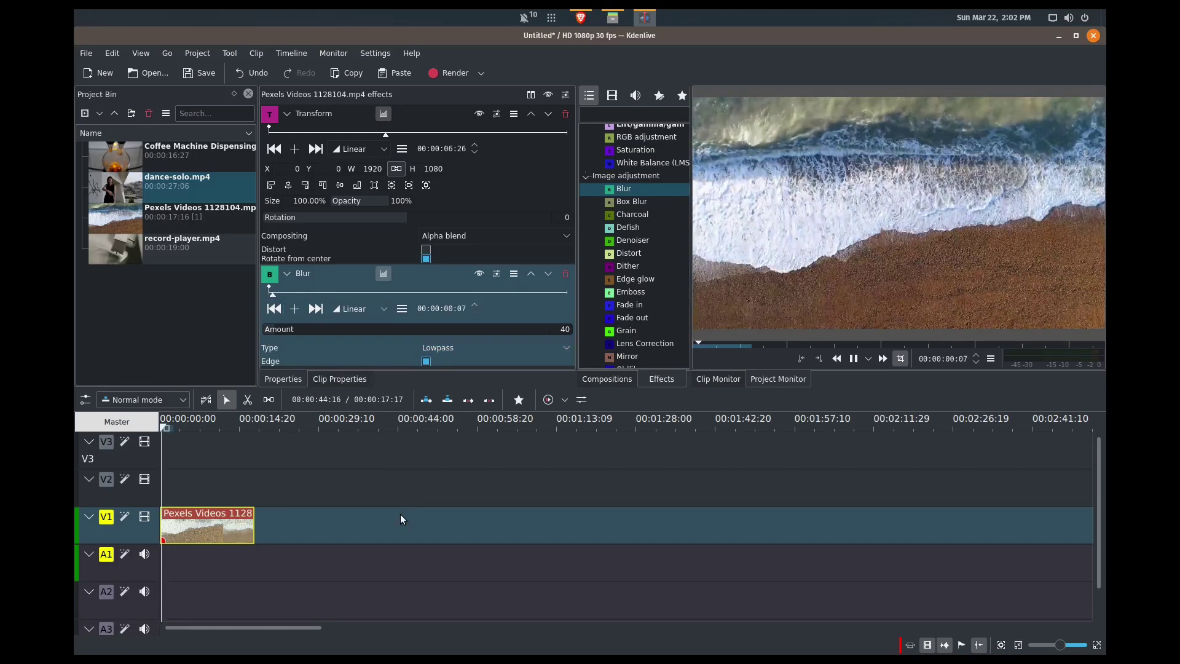
key(space)
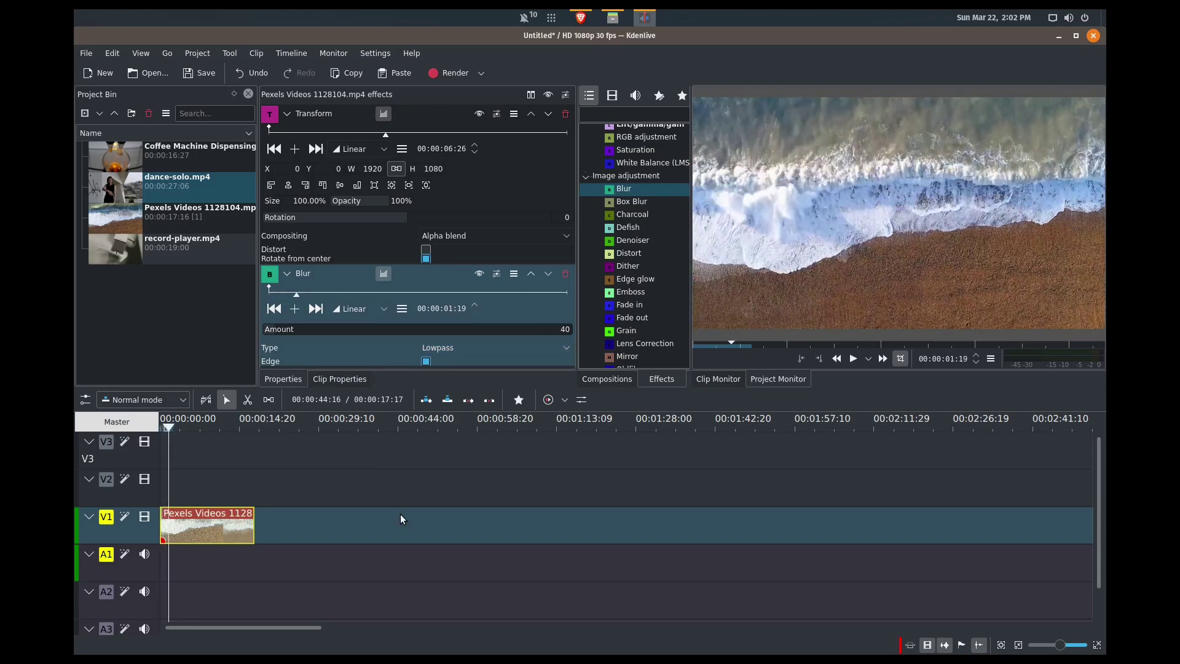
click(295, 309)
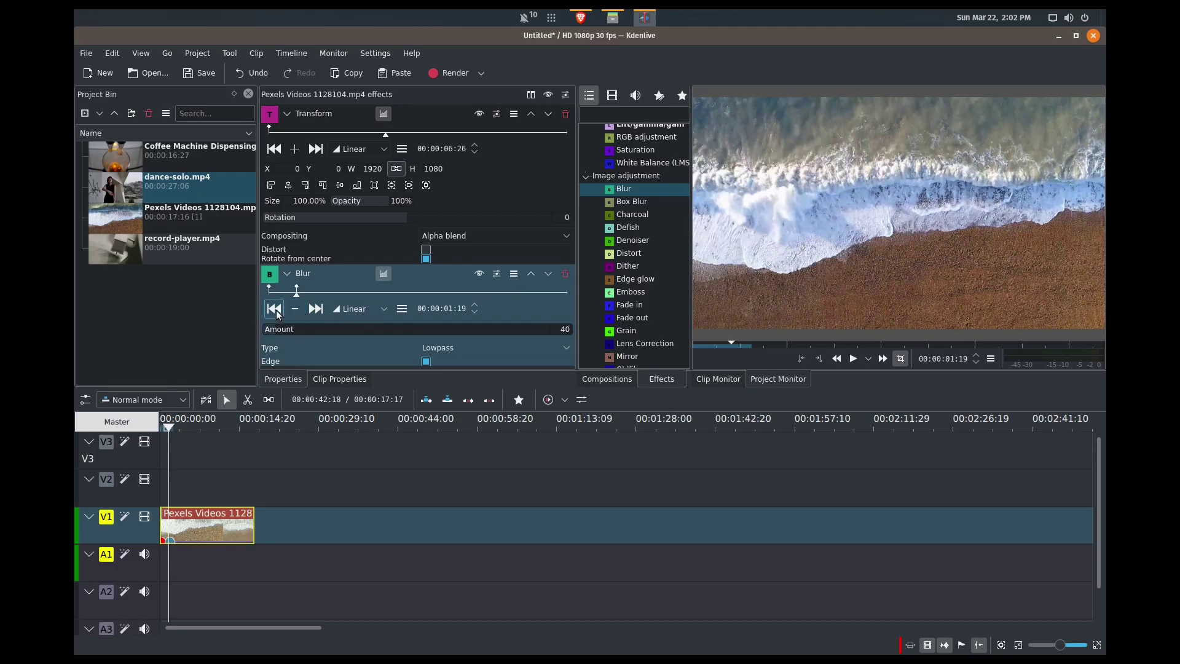
Check both Blur keyframes, then play the clip to preview the blur clearing
click(276, 312)
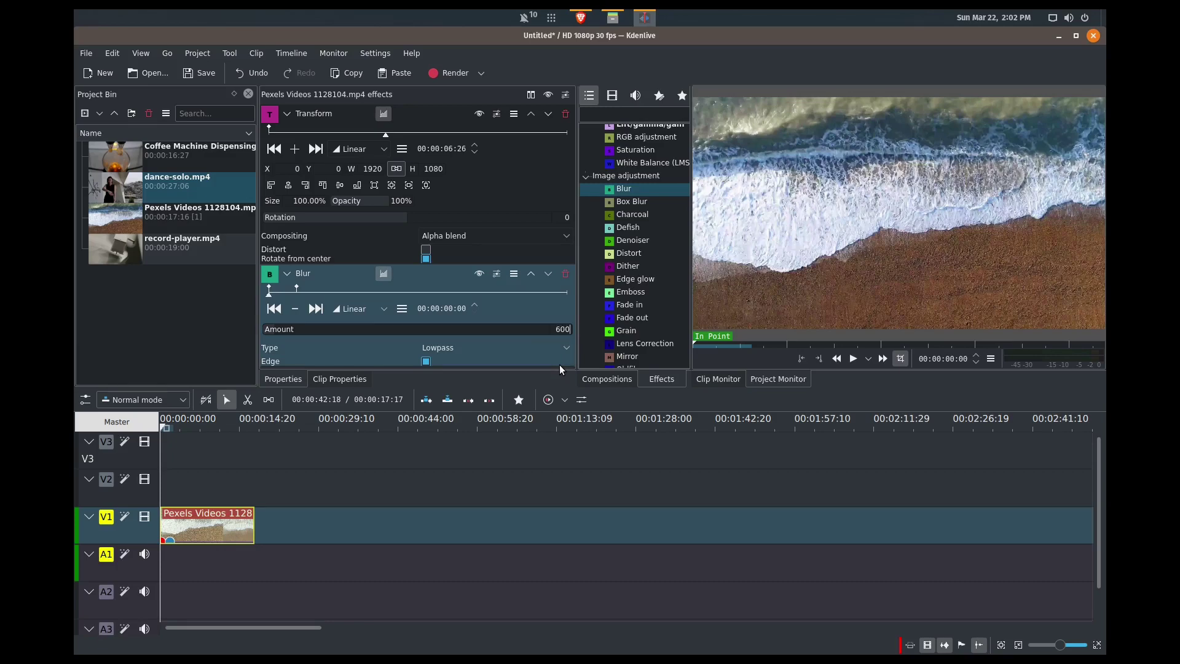
click(315, 309)
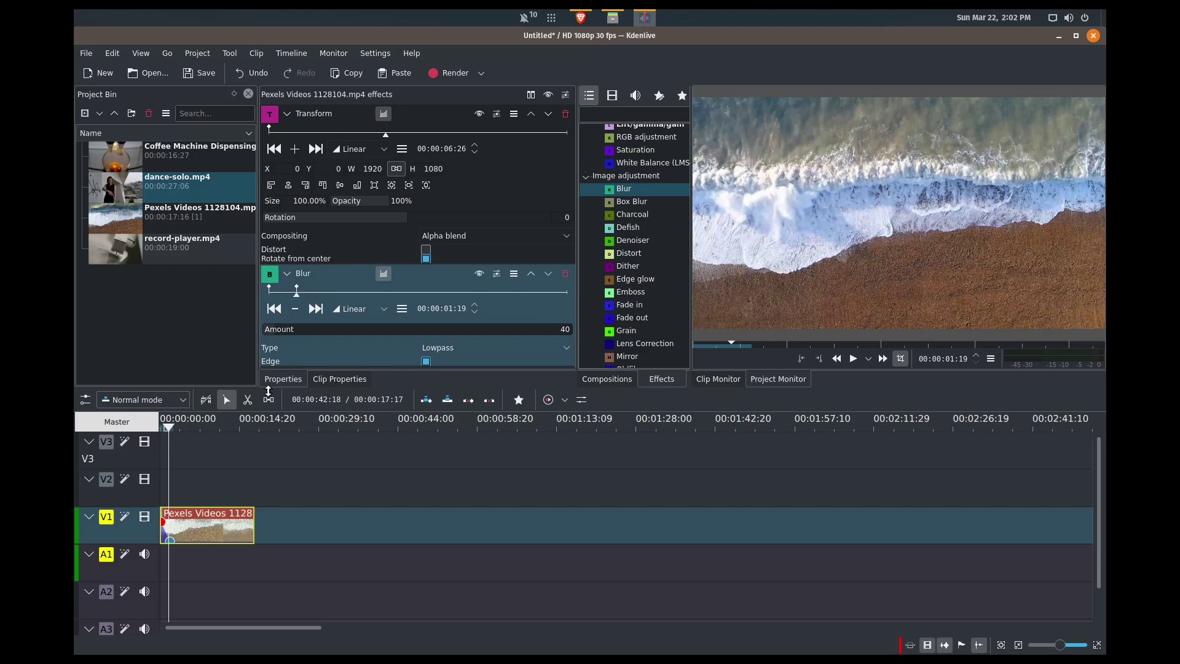
click(276, 311)
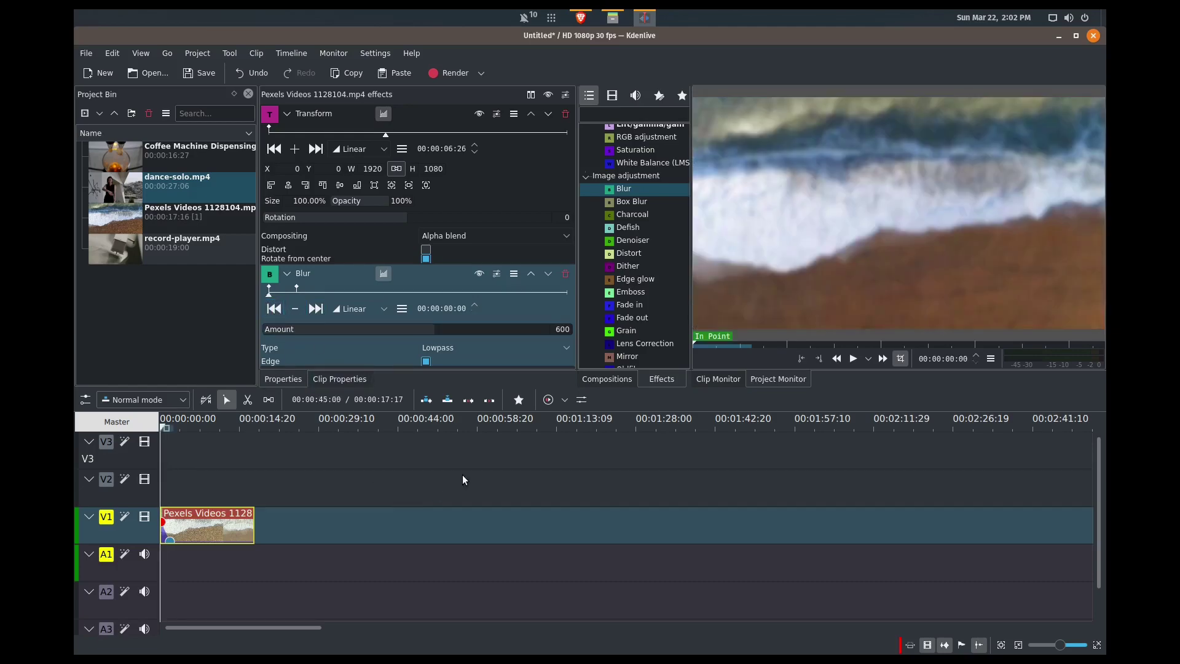
key(space)
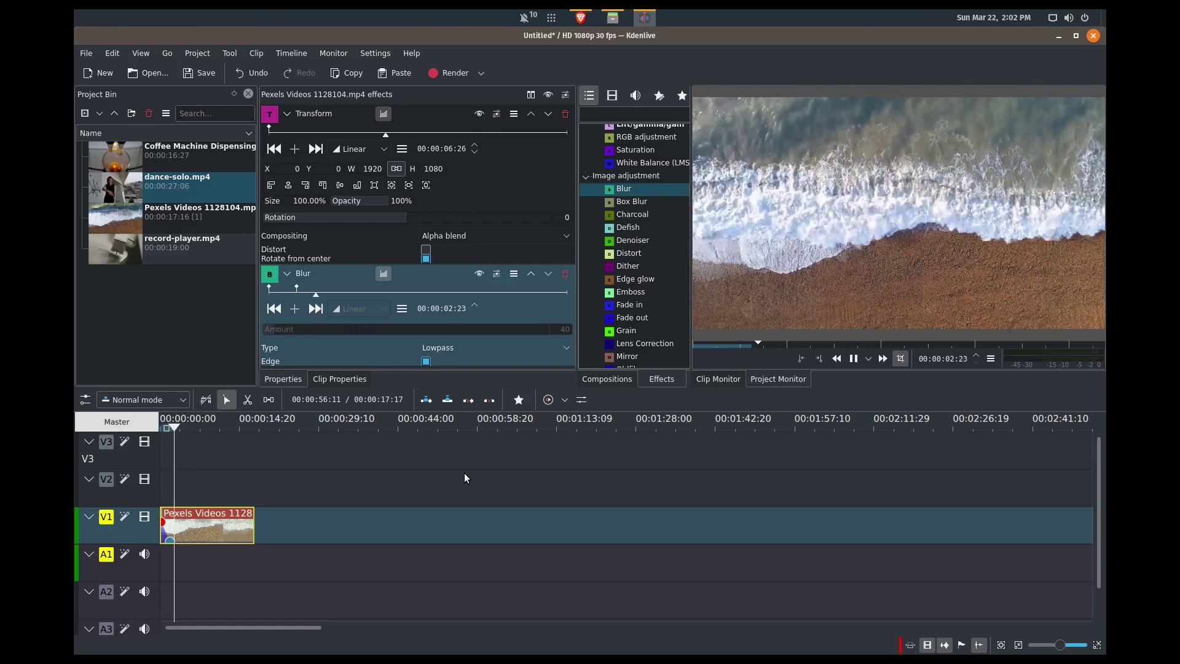
Stop the preview and set the Transform size to 50%
key(space)
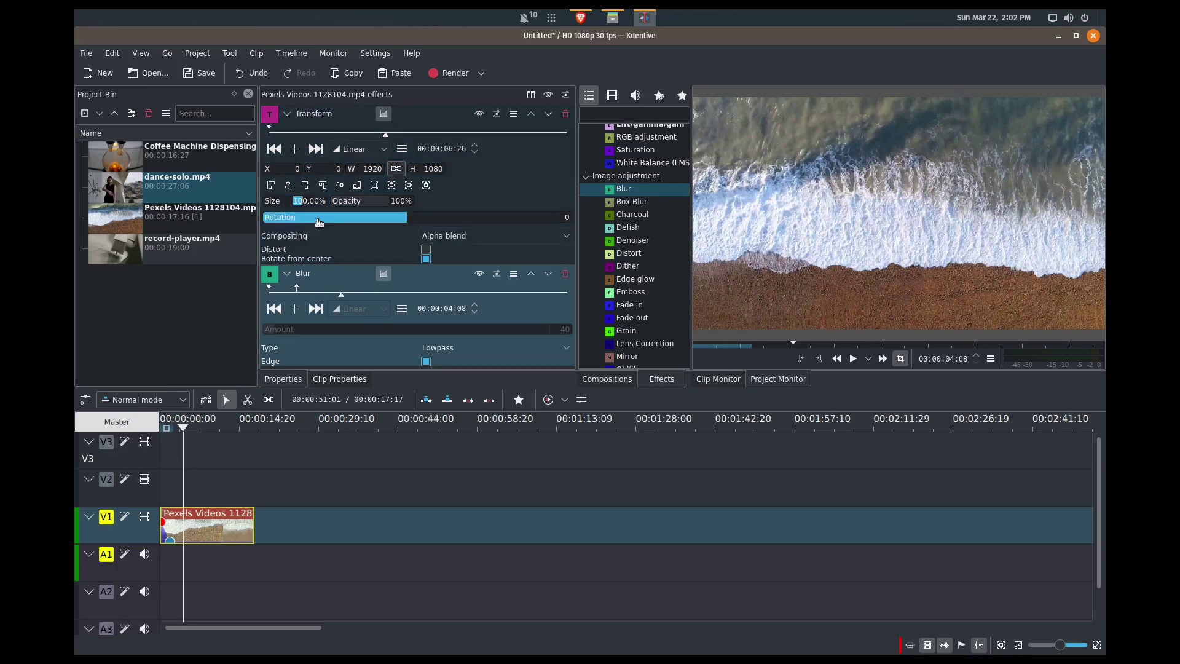
text(50)
key(Delete)
key(Tab)
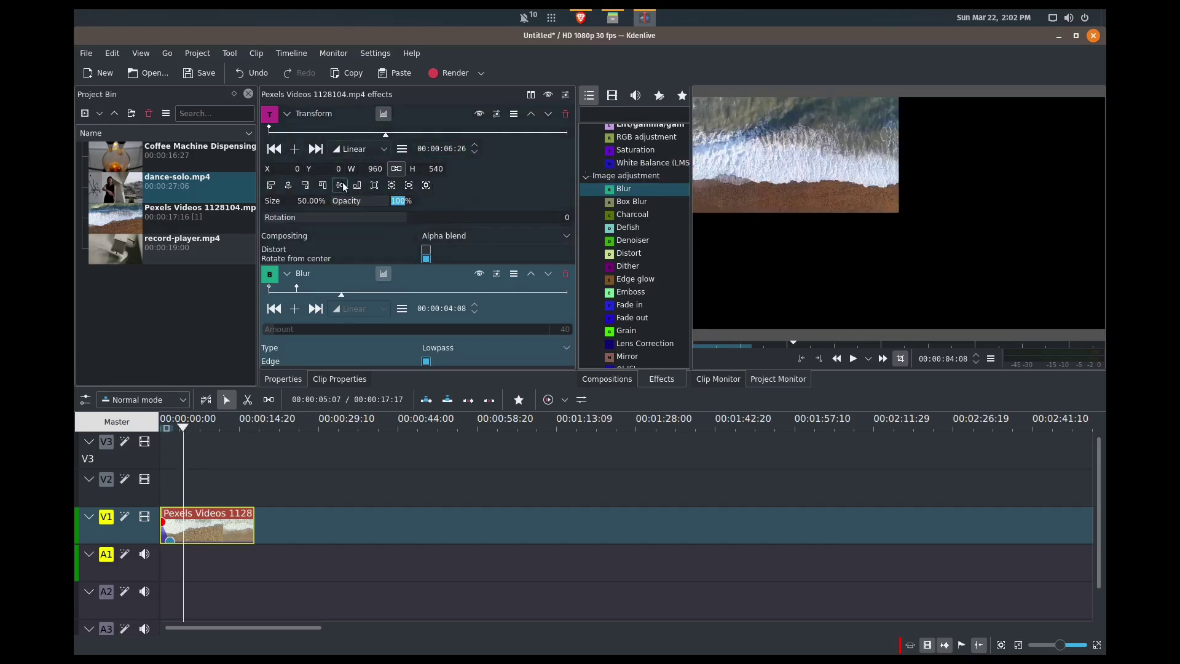
Centre the clip horizontally and vertically, then replay it to preview the result
click(289, 185)
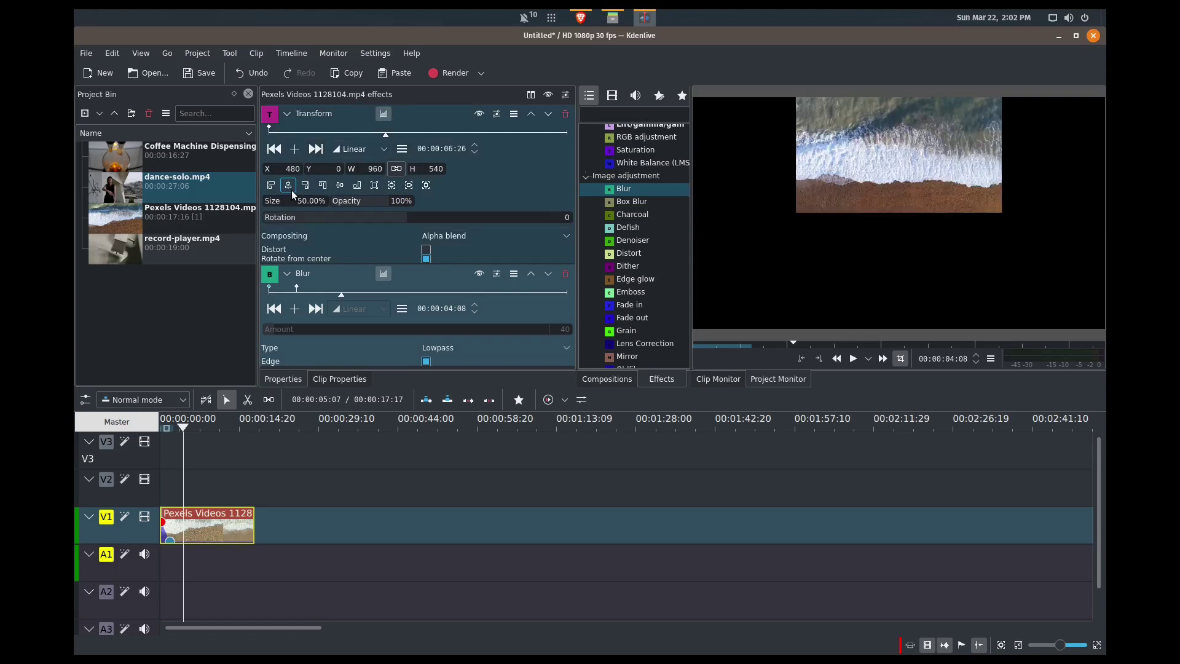
click(341, 185)
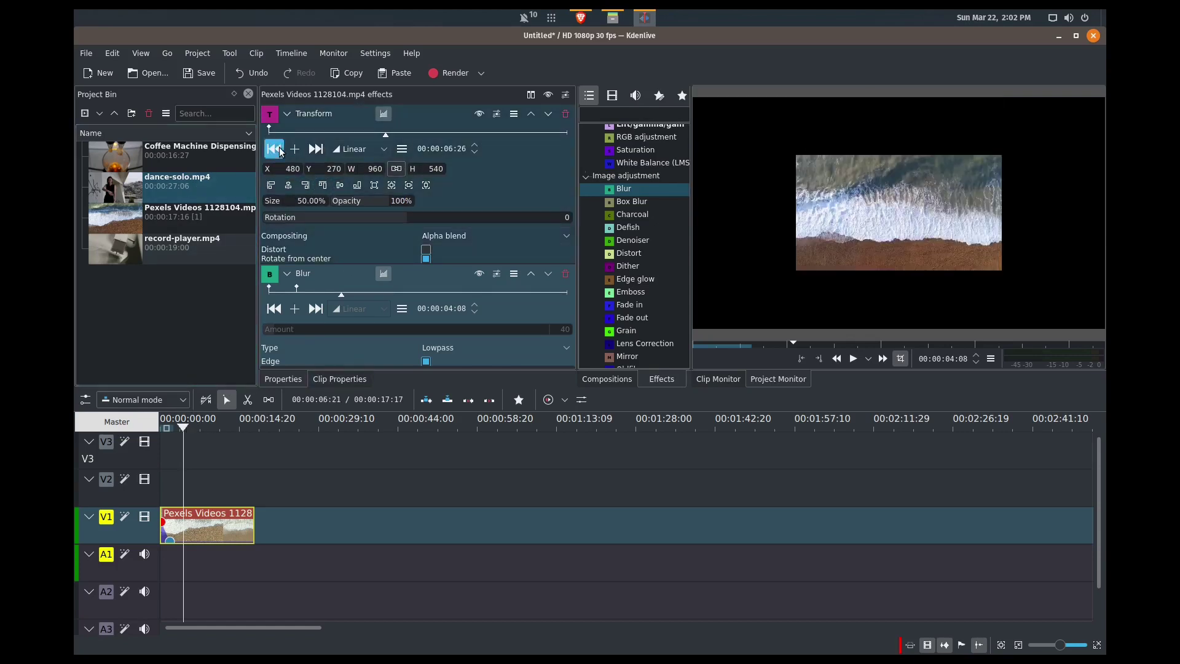
key(space)
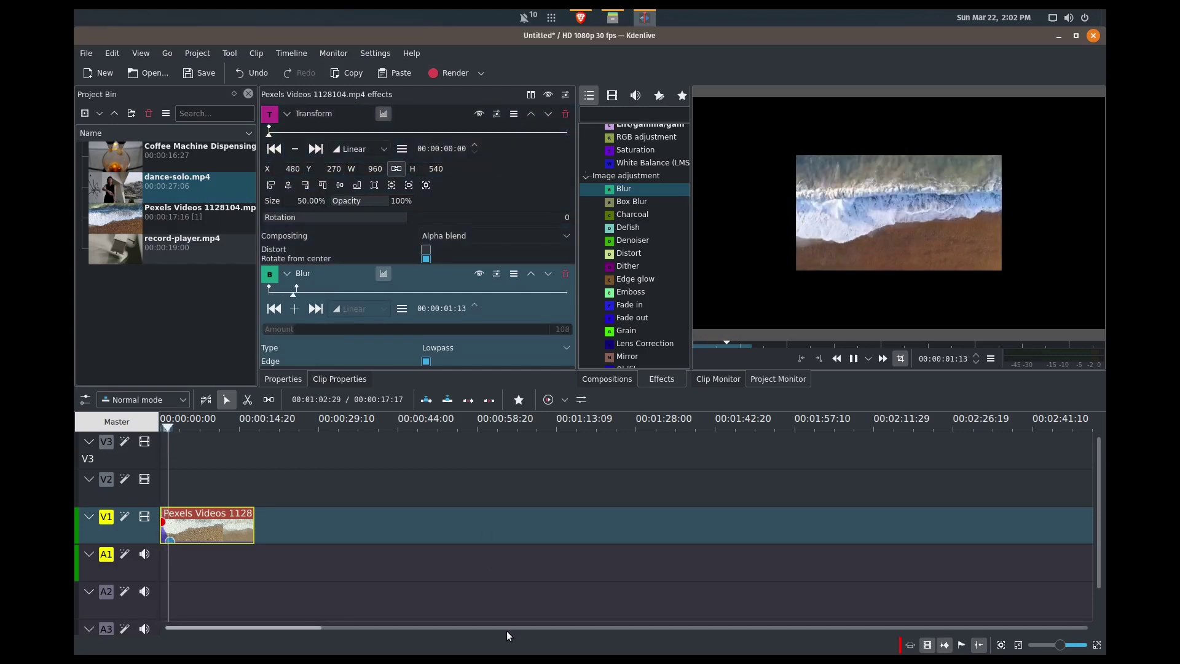
click(907, 224)
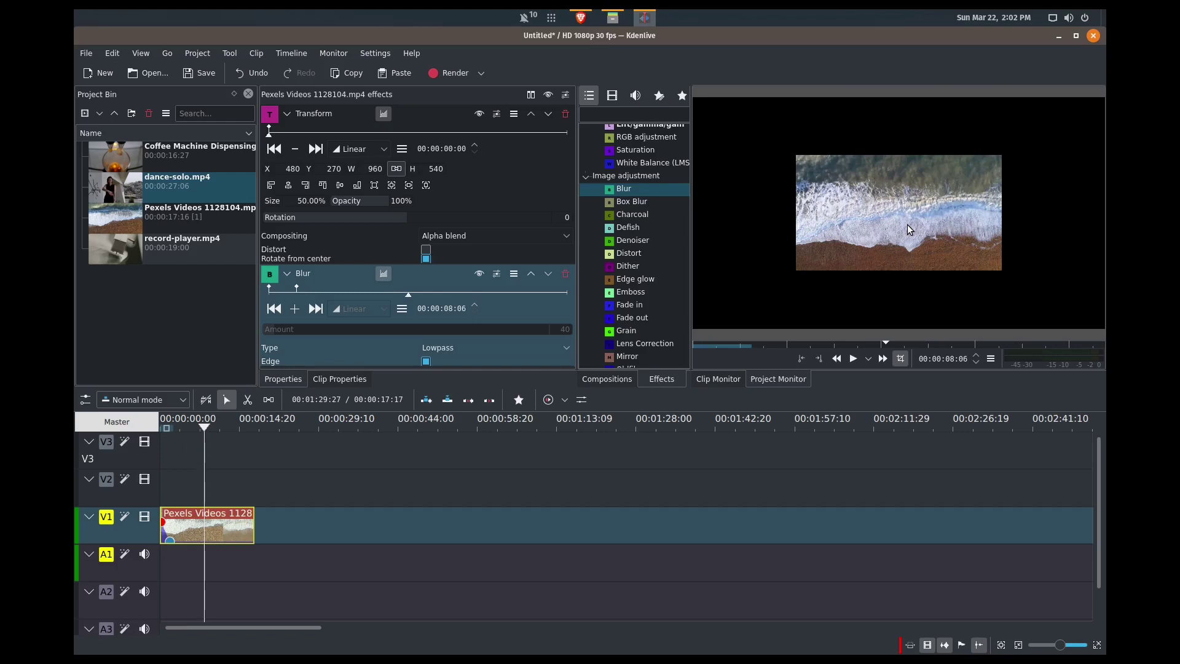
scroll(672, 271, down, 2)
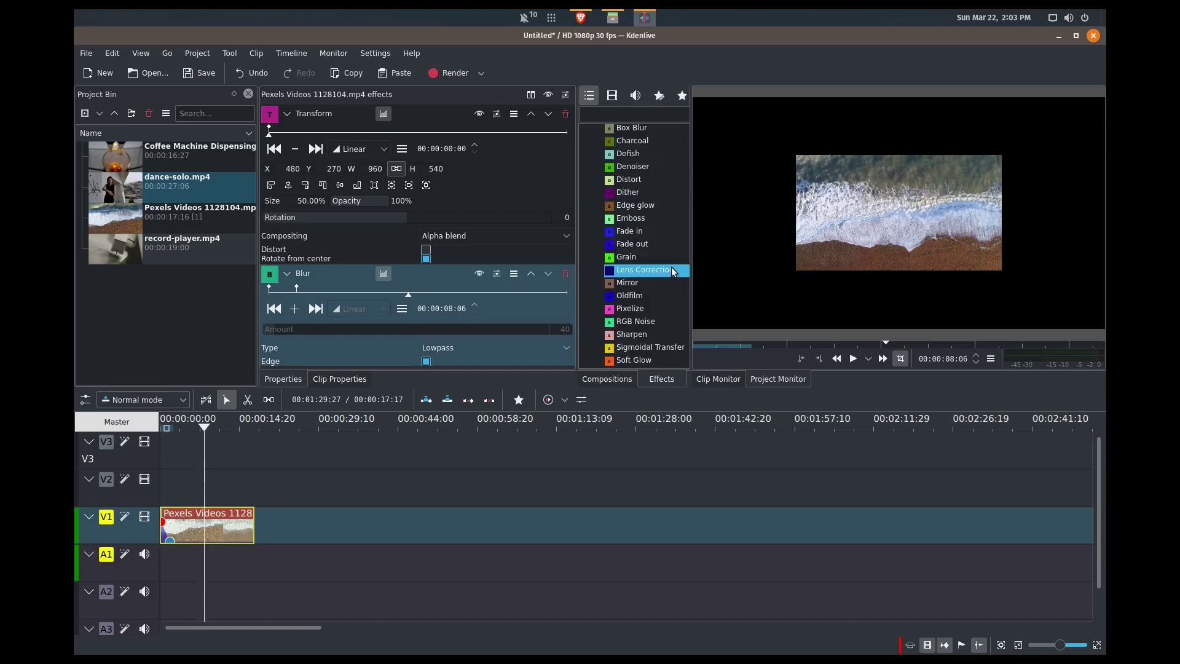
scroll(672, 272, up, 8)
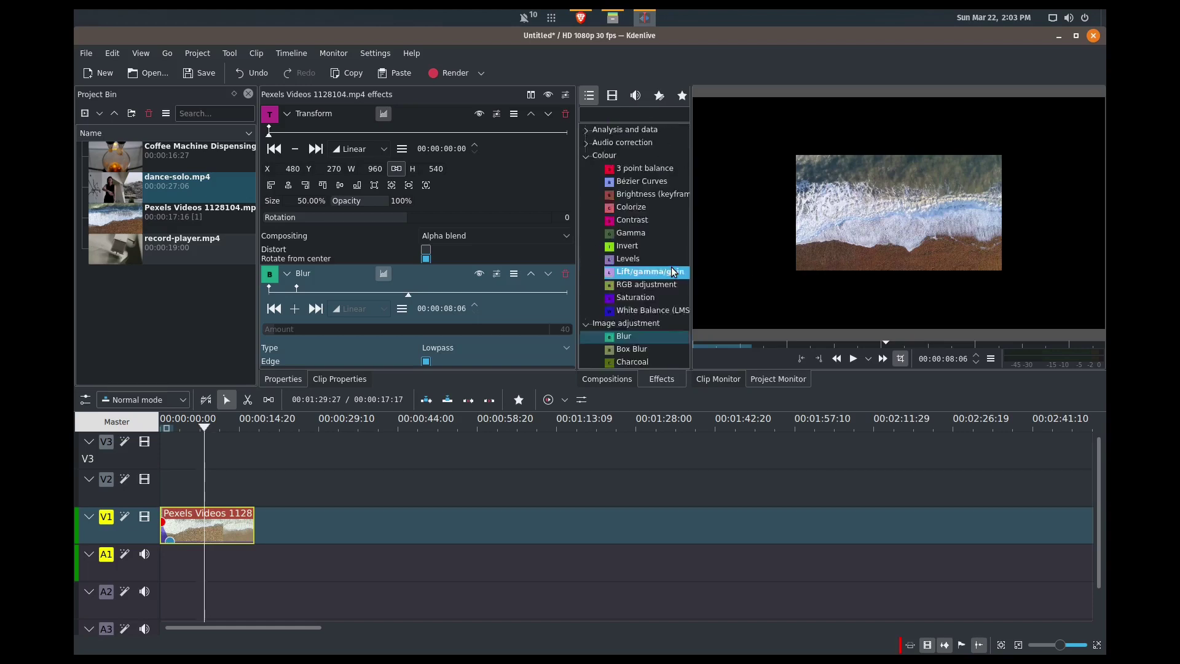
scroll(672, 272, up, 3)
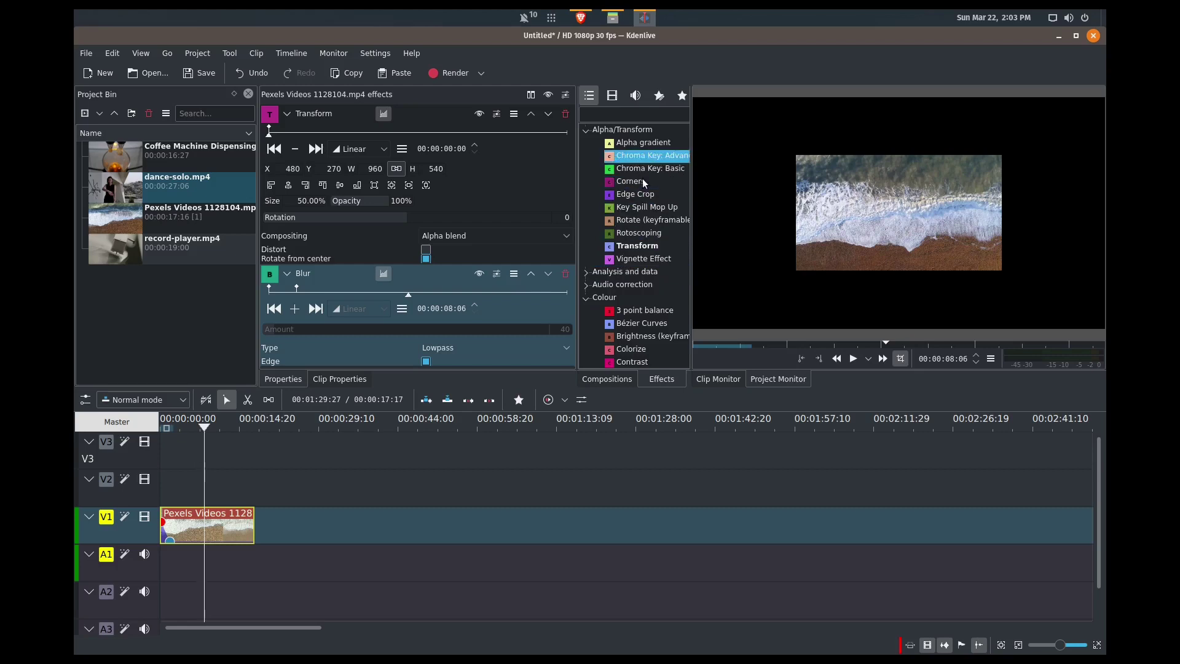
scroll(653, 258, down, 3)
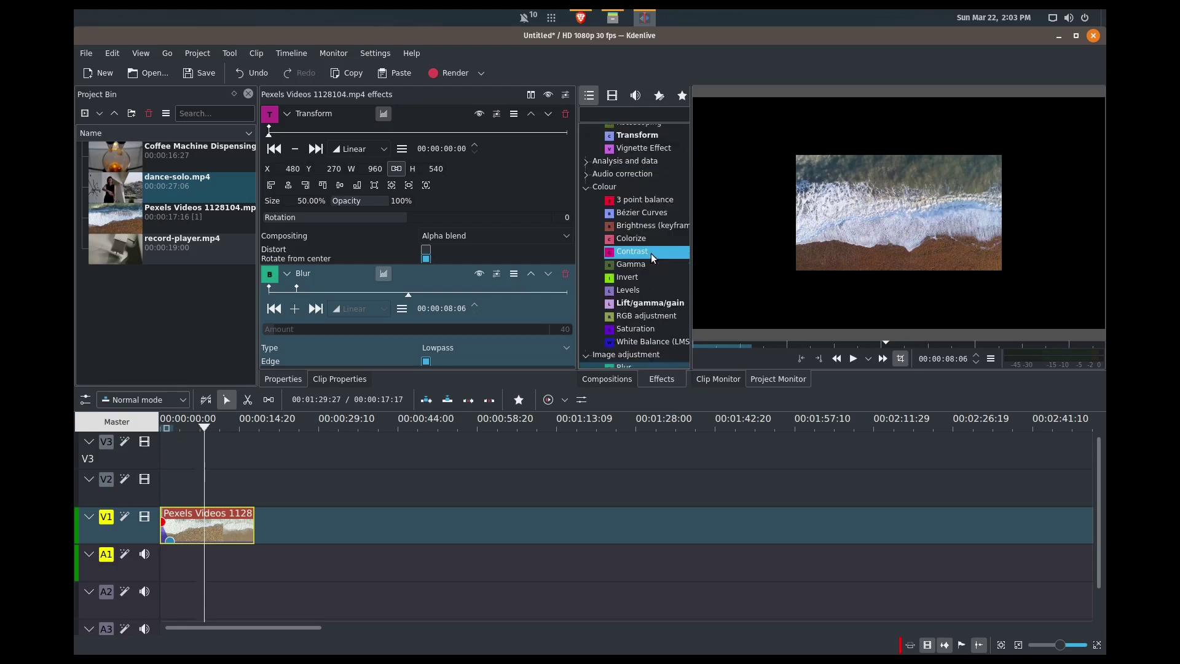
click(587, 188)
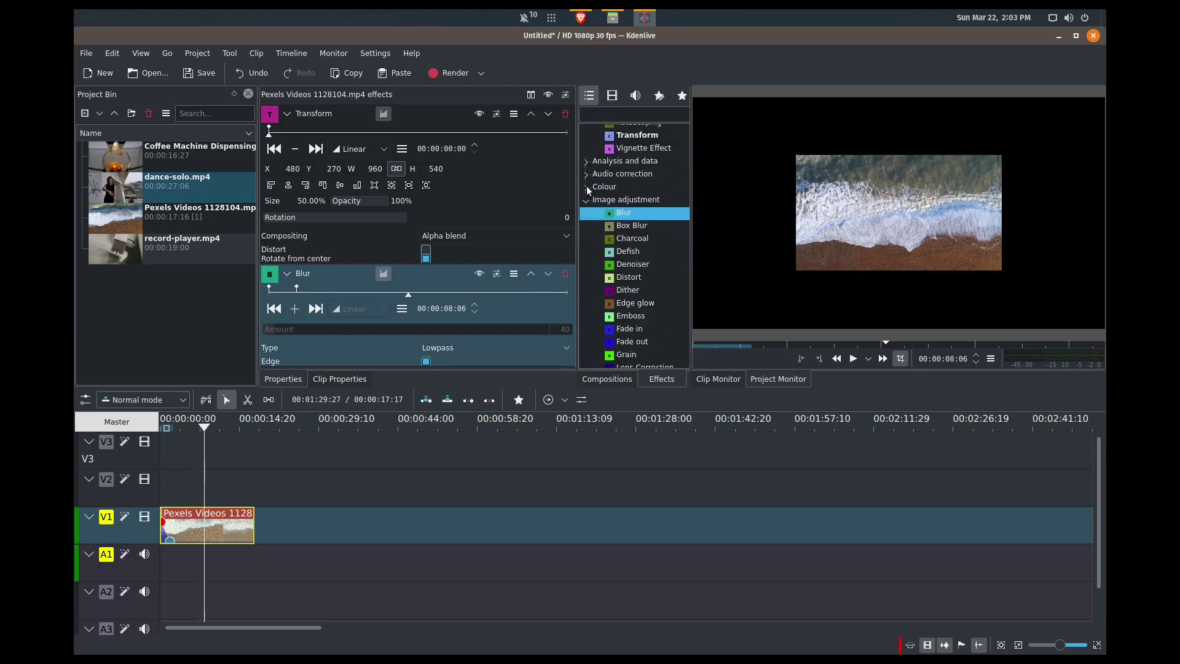
click(587, 188)
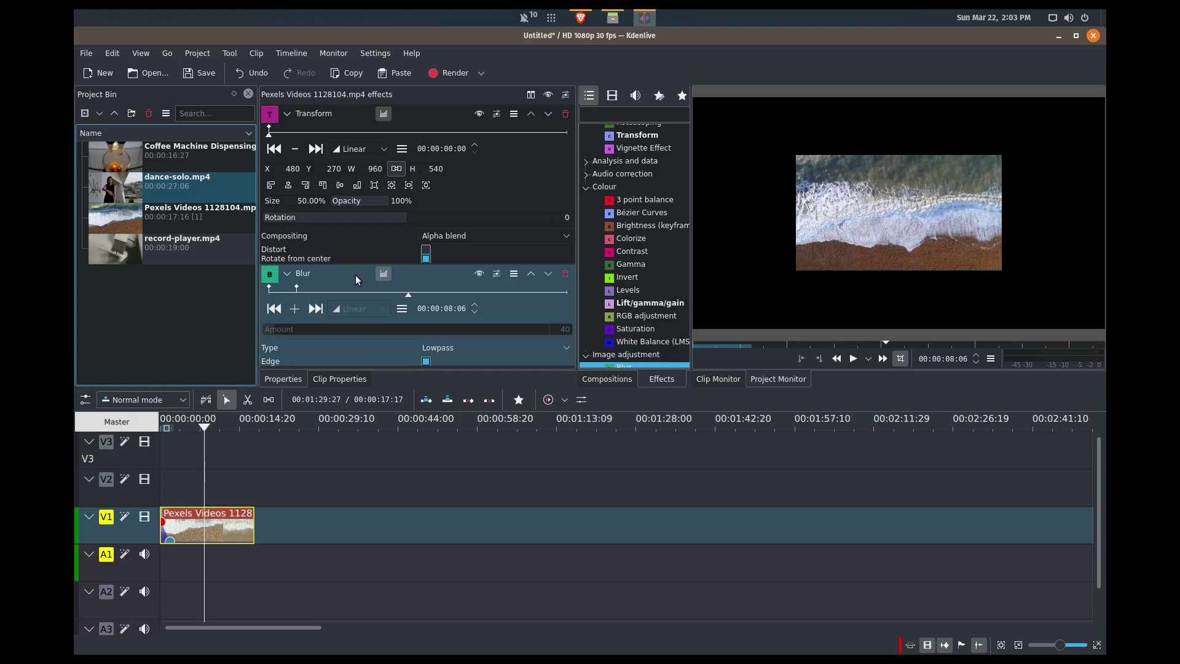
scroll(622, 275, up, 2)
click(622, 275)
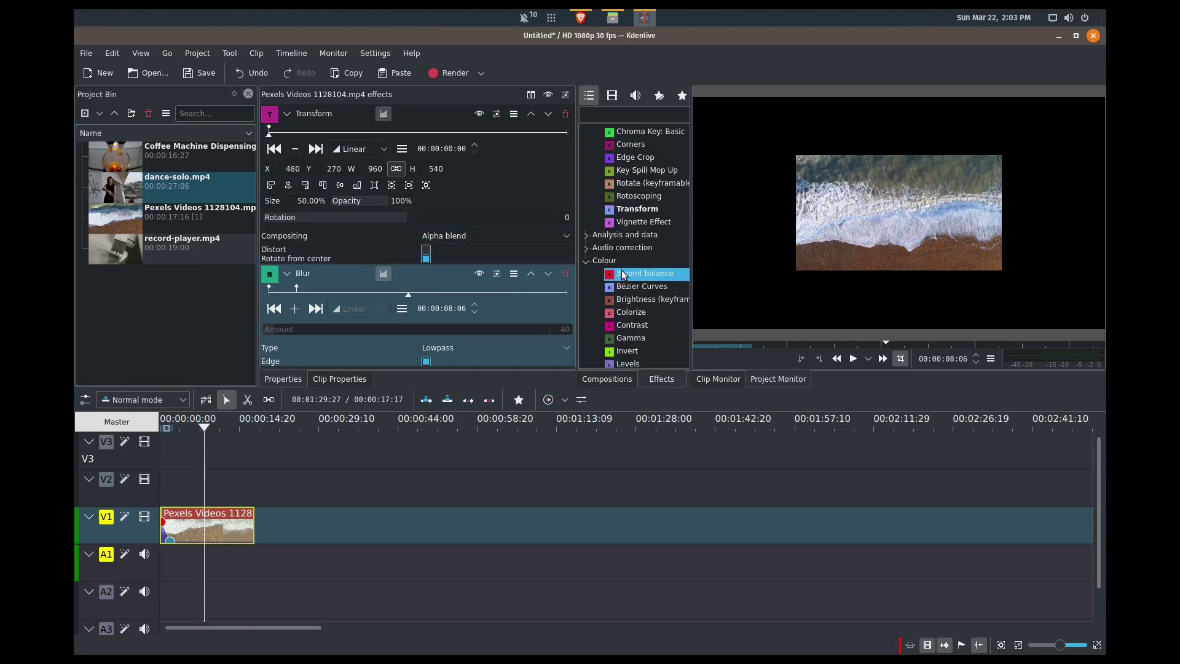
scroll(623, 275, up, 1)
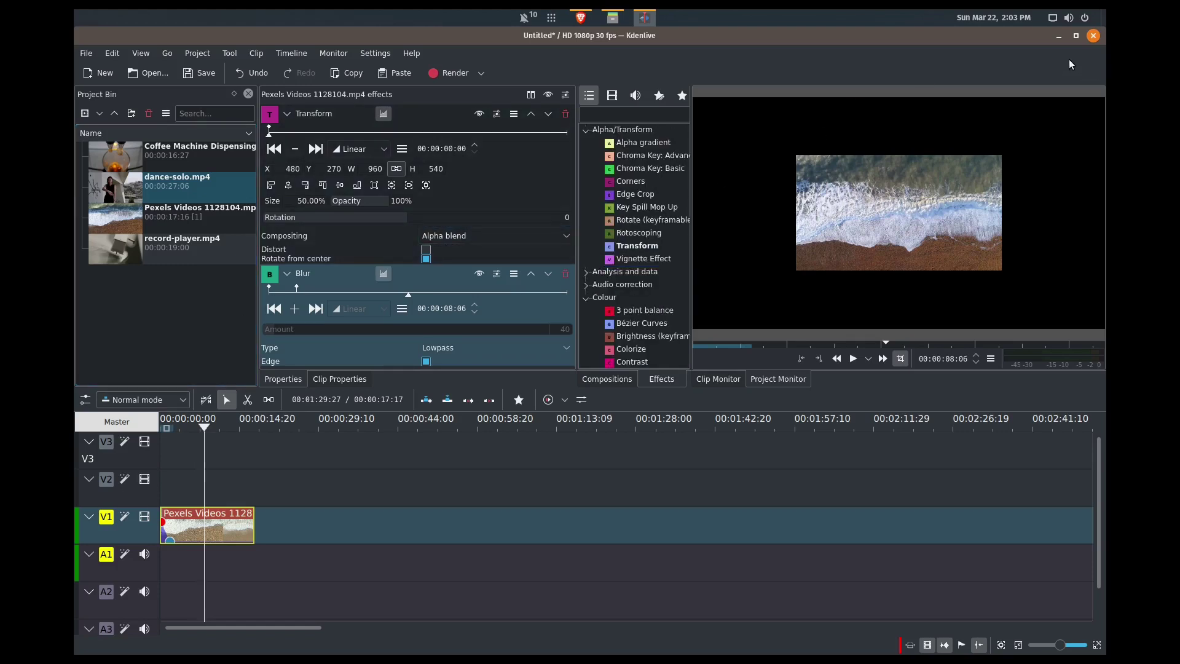